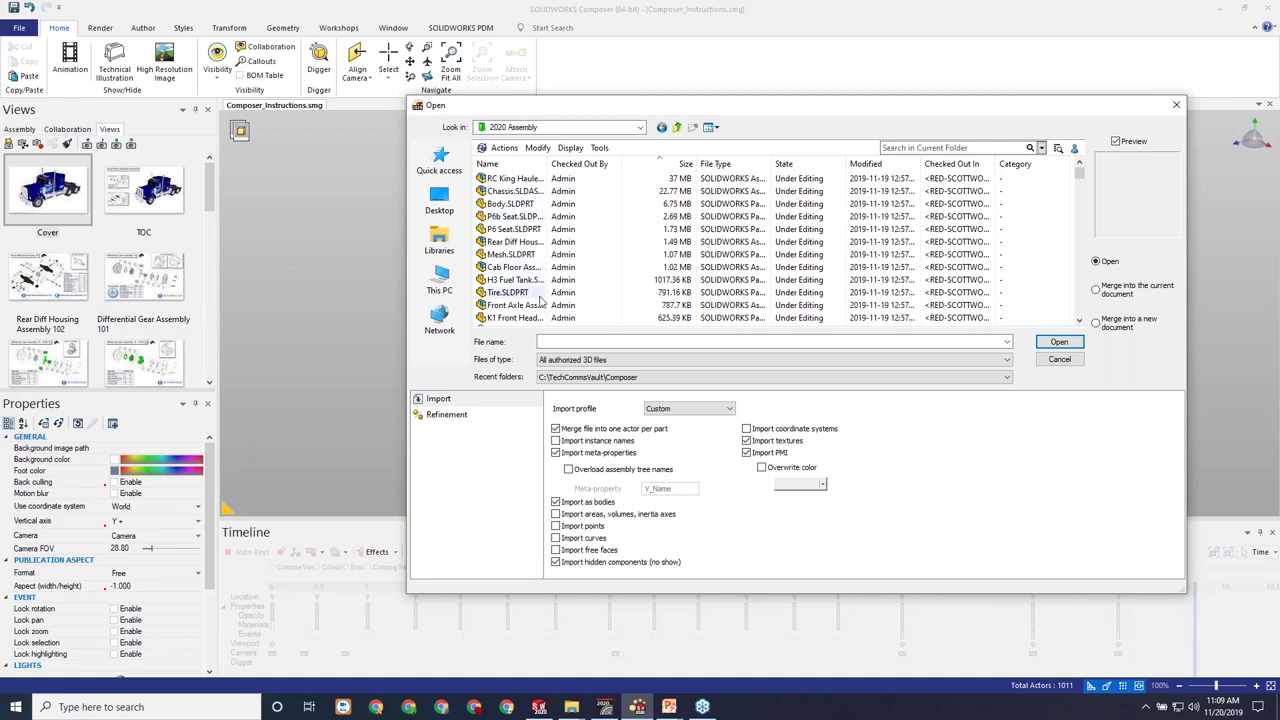
Open the H3 Fuel Tank.SLDPRT part with PMI import and the Overwrite color option enabled.
left_click(500, 280)
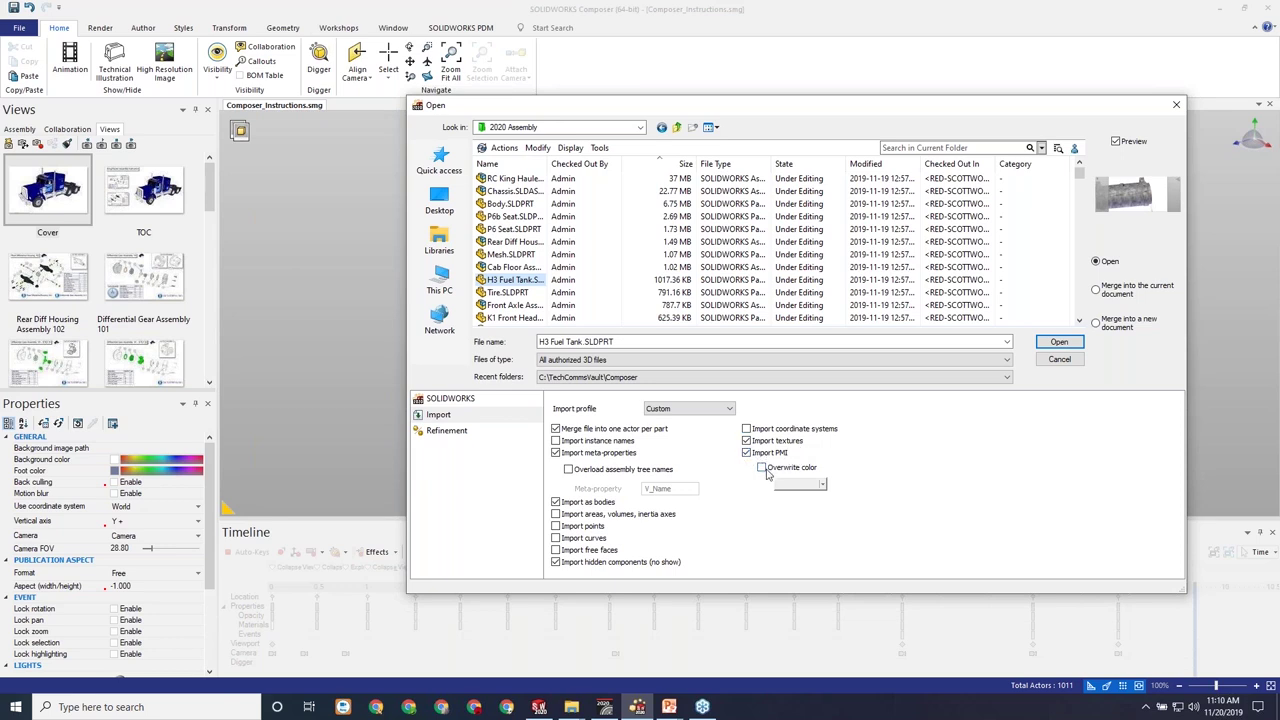
left_click(762, 468)
left_click(1076, 340)
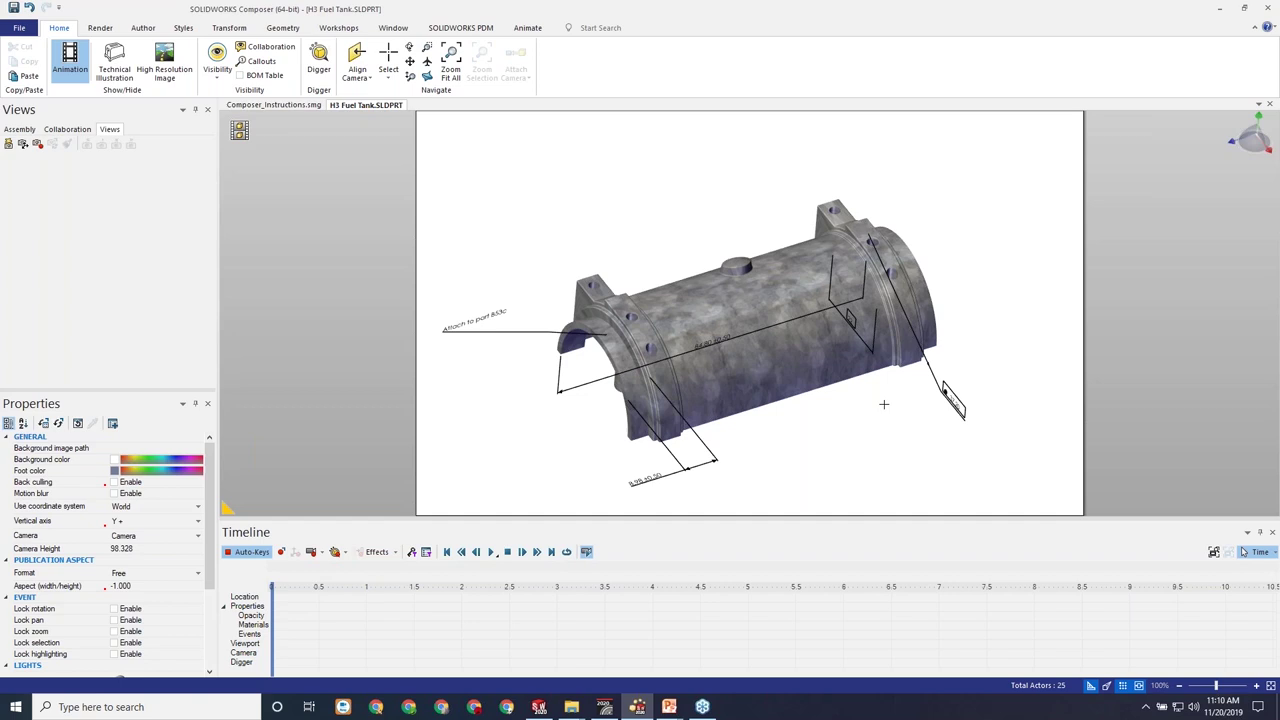
Examine the fuel tank's imported PMI dimensions and attachment note from several angles.
mouse_move(876, 404)
left_mouse_down()
mouse_move(847, 356)
mouse_move(882, 398)
mouse_move(871, 400)
left_mouse_up()
scroll(826, 316, "up", 5)
mouse_move(826, 316)
left_mouse_down()
mouse_move(884, 323)
mouse_move(865, 335)
mouse_move(921, 296)
mouse_move(724, 372)
left_mouse_up()
scroll(865, 335, "down", 5)
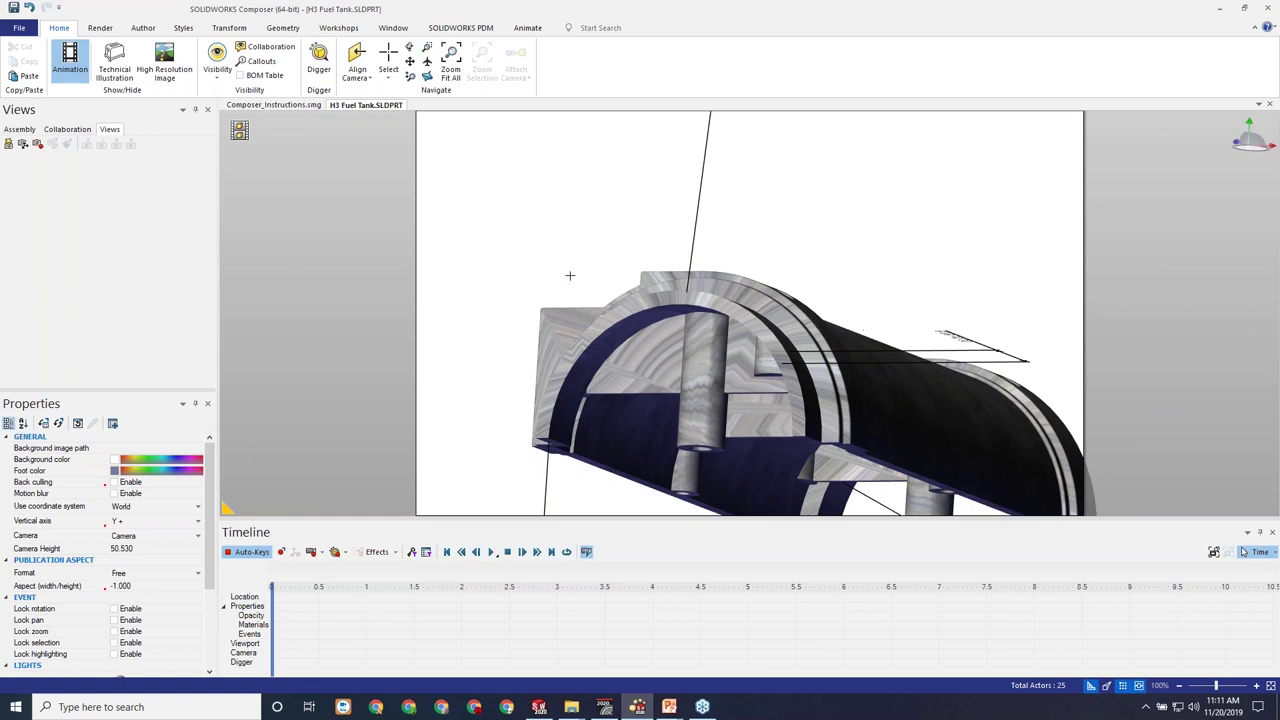
left_click_drag(570, 275, 680, 258)
scroll(908, 303, "down", 3)
scroll(609, 262, "up", 5)
scroll(529, 274, "up", 3)
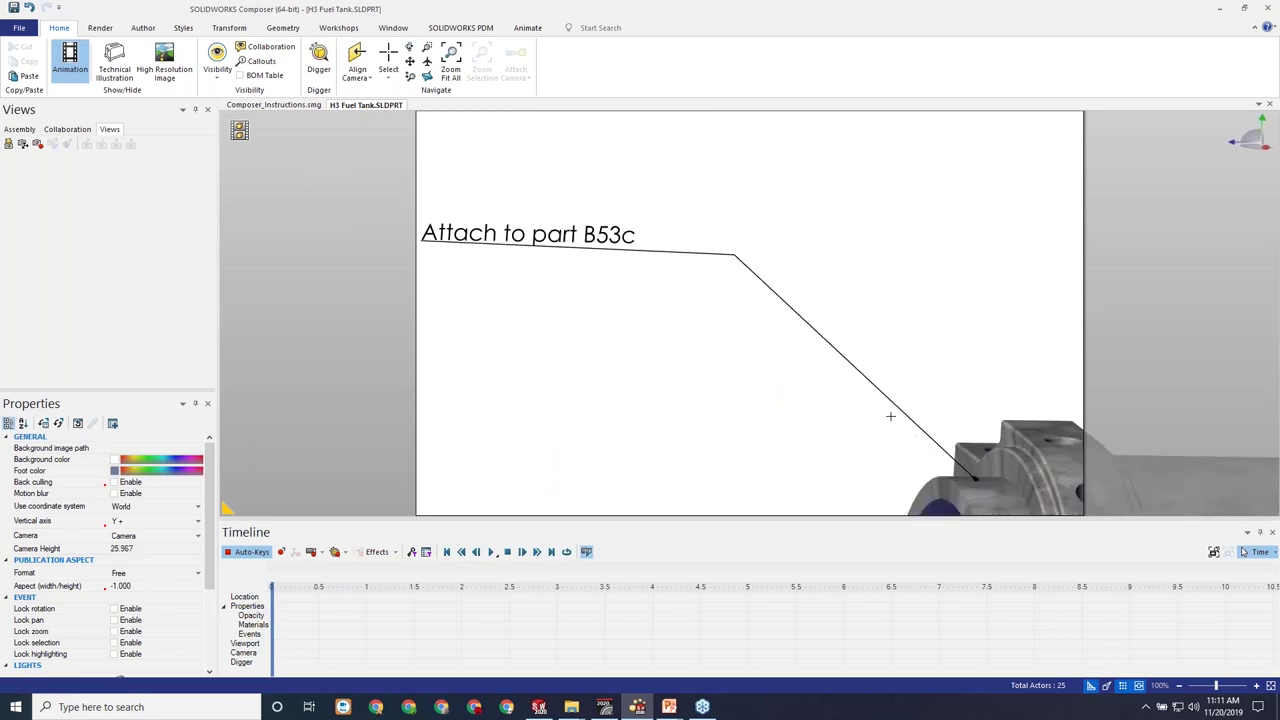
scroll(890, 416, "down", 5)
scroll(890, 416, "up", 2)
middle_click_drag(890, 416, 845, 318)
left_click_drag(845, 318, 817, 408)
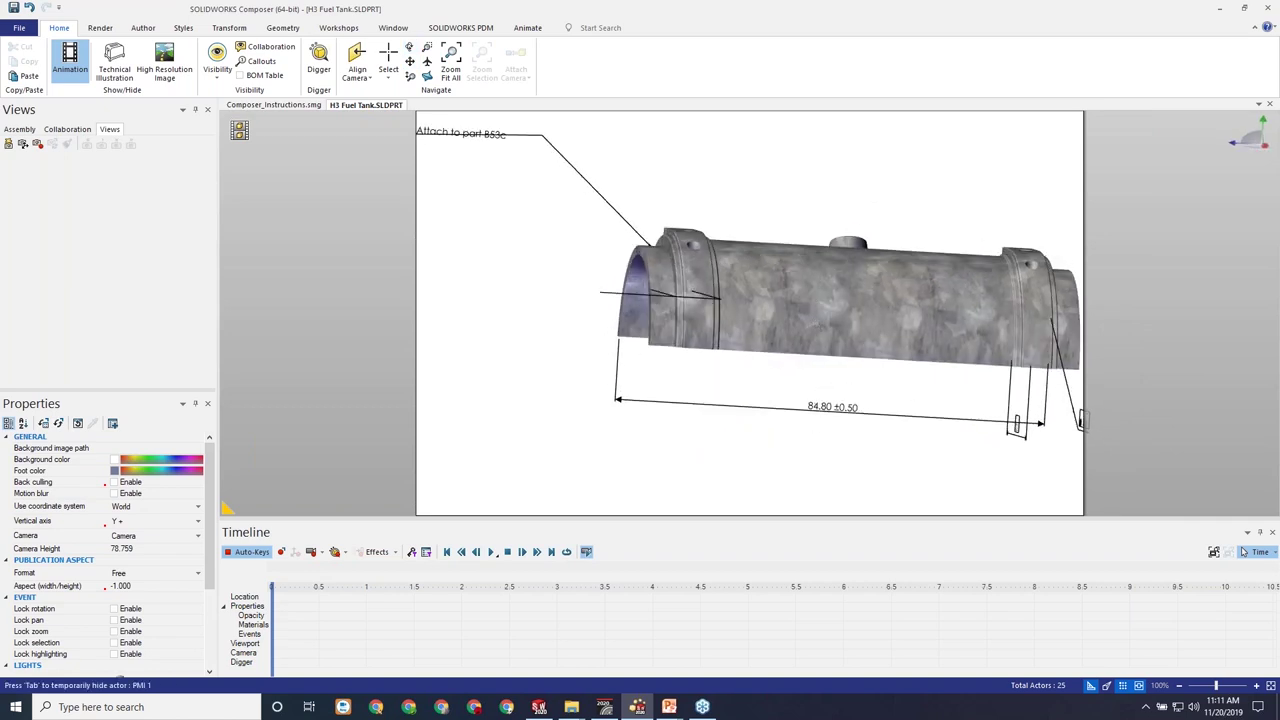
Find the tank's 84.80 ±0.50 length dimension among the collaboration PMI actors, hide it and show it again.
left_click(817, 406)
left_click(67, 129)
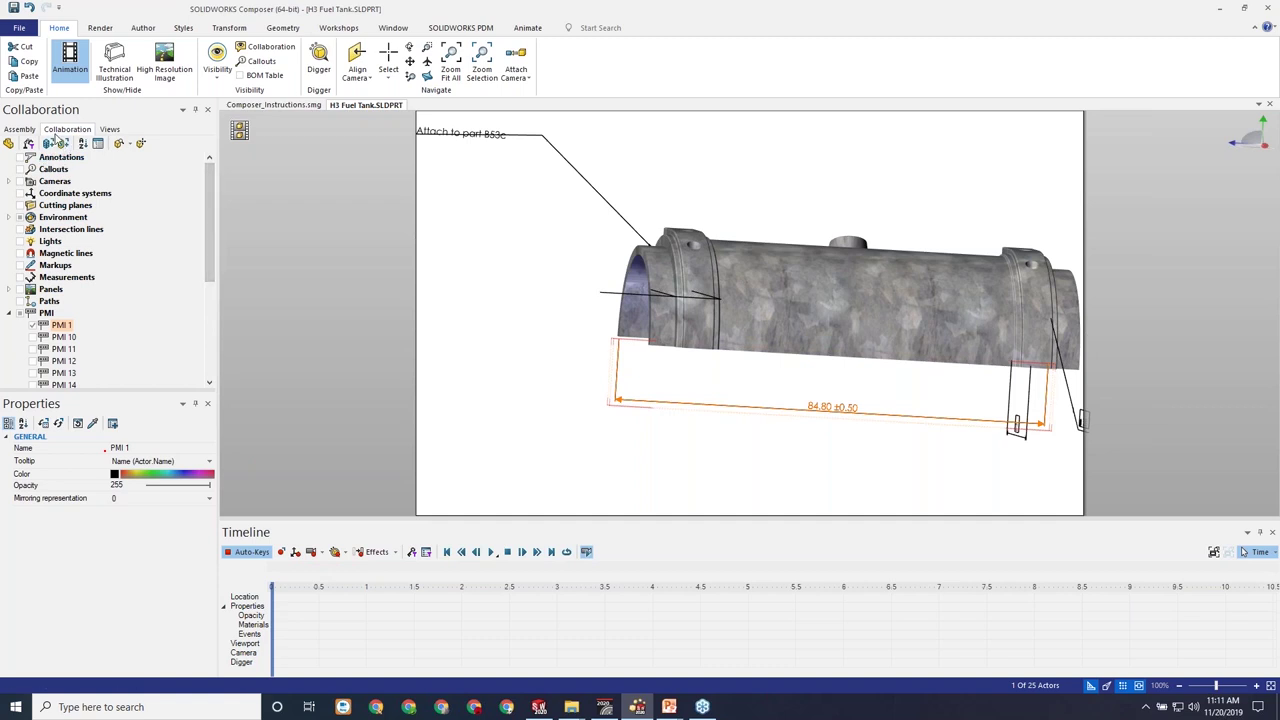
mouse_move(213, 214)
left_mouse_down()
mouse_move(196, 325)
mouse_move(192, 233)
left_mouse_up()
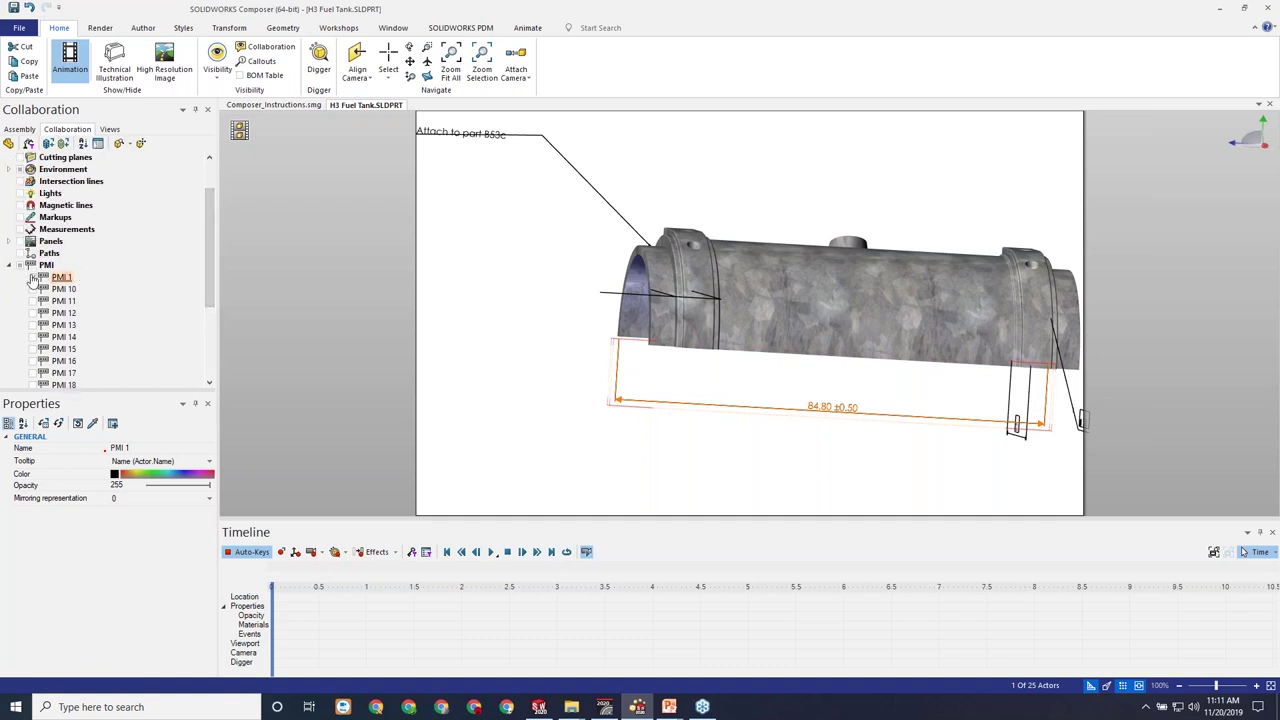
left_click(490, 322)
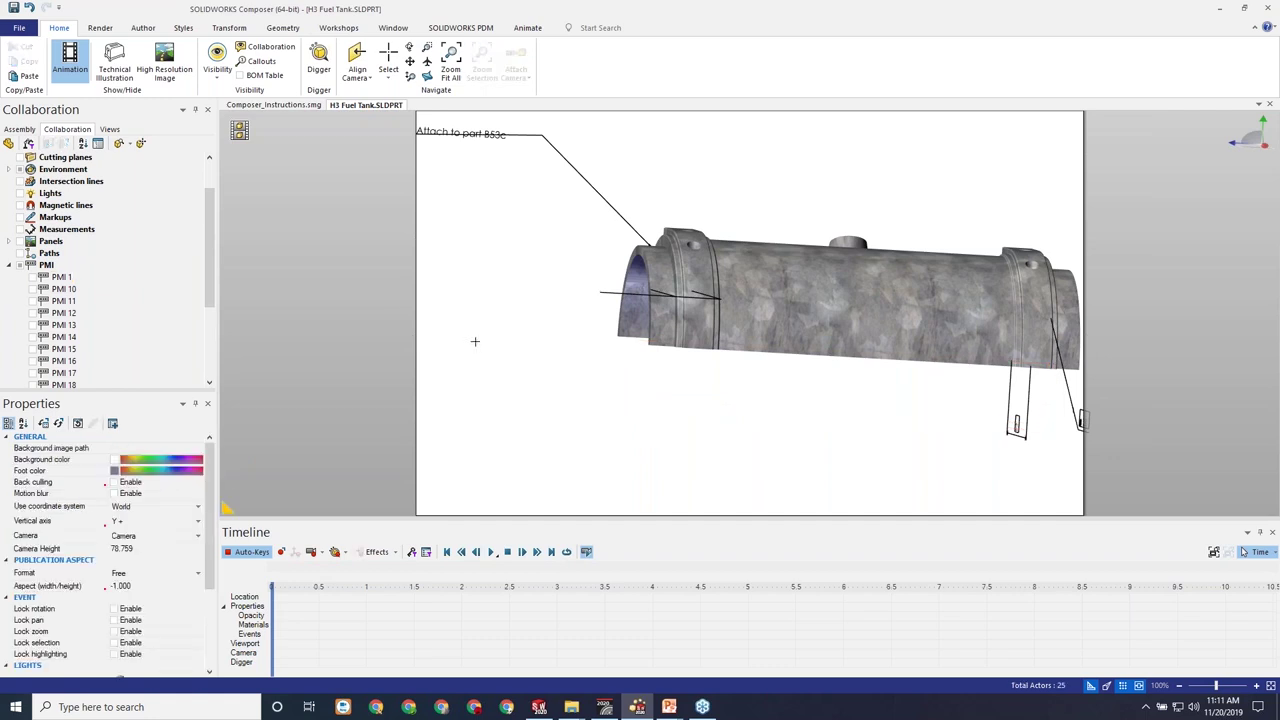
left_click(33, 277)
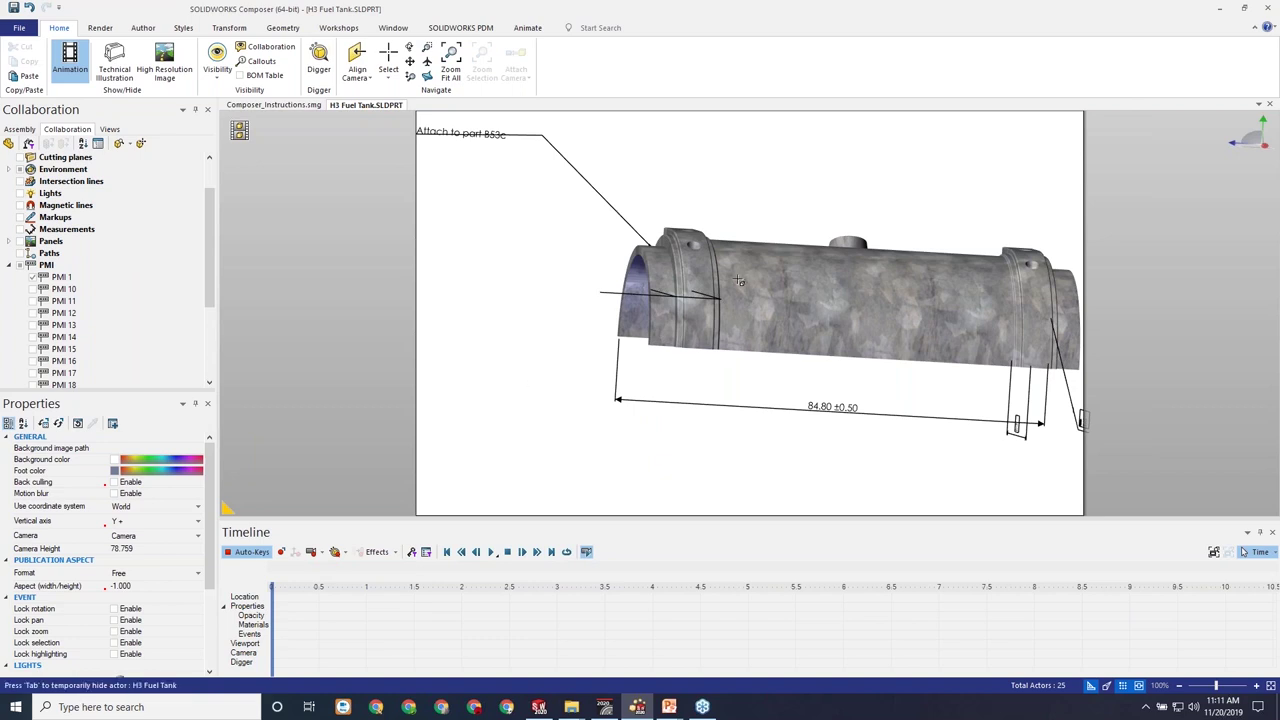
left_click_drag(758, 266, 900, 380)
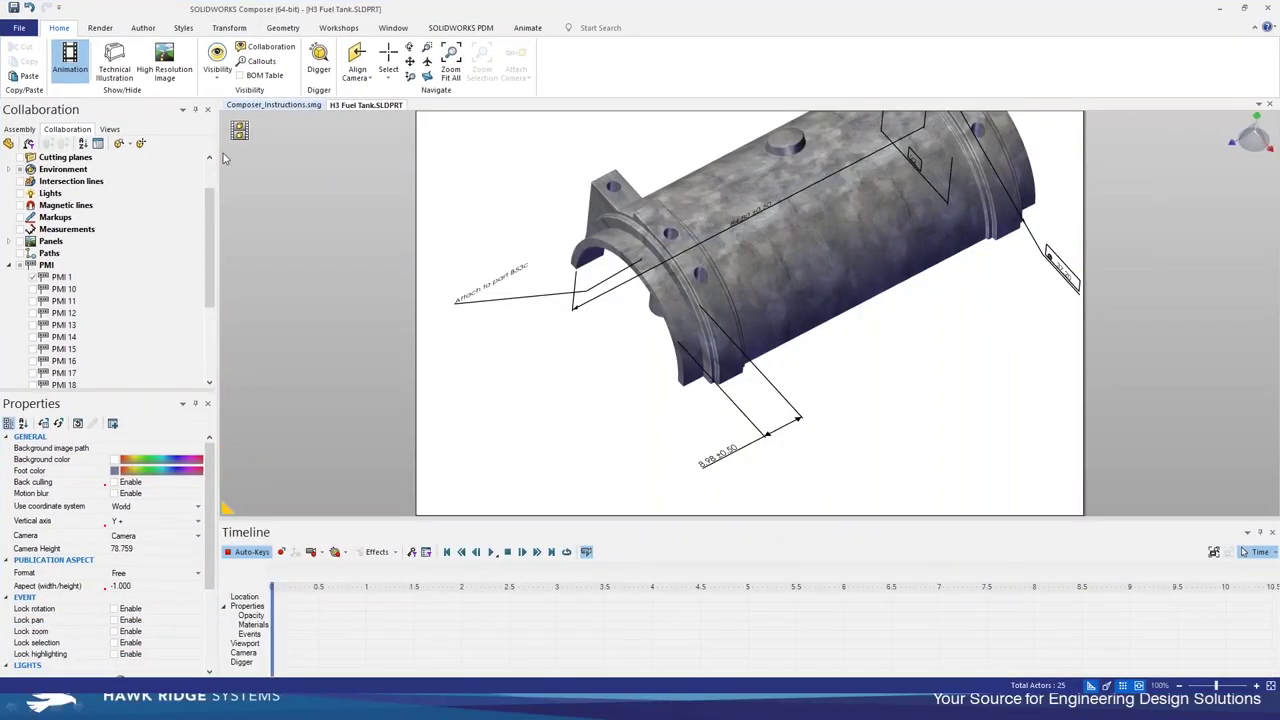
Switch to the Composer_Instructions.smg document and step through its exploded truck views from Animation 01 to Animation 05.
left_click(300, 106)
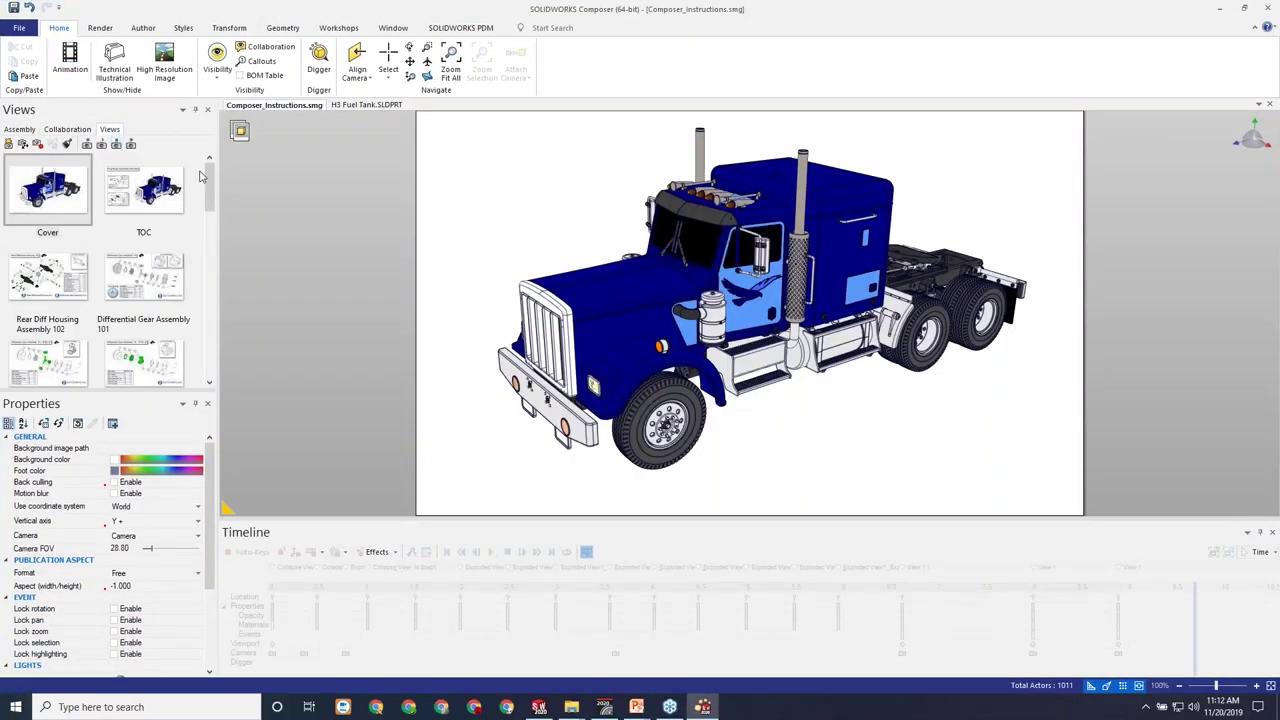
left_click_drag(211, 188, 198, 330)
left_click(160, 234)
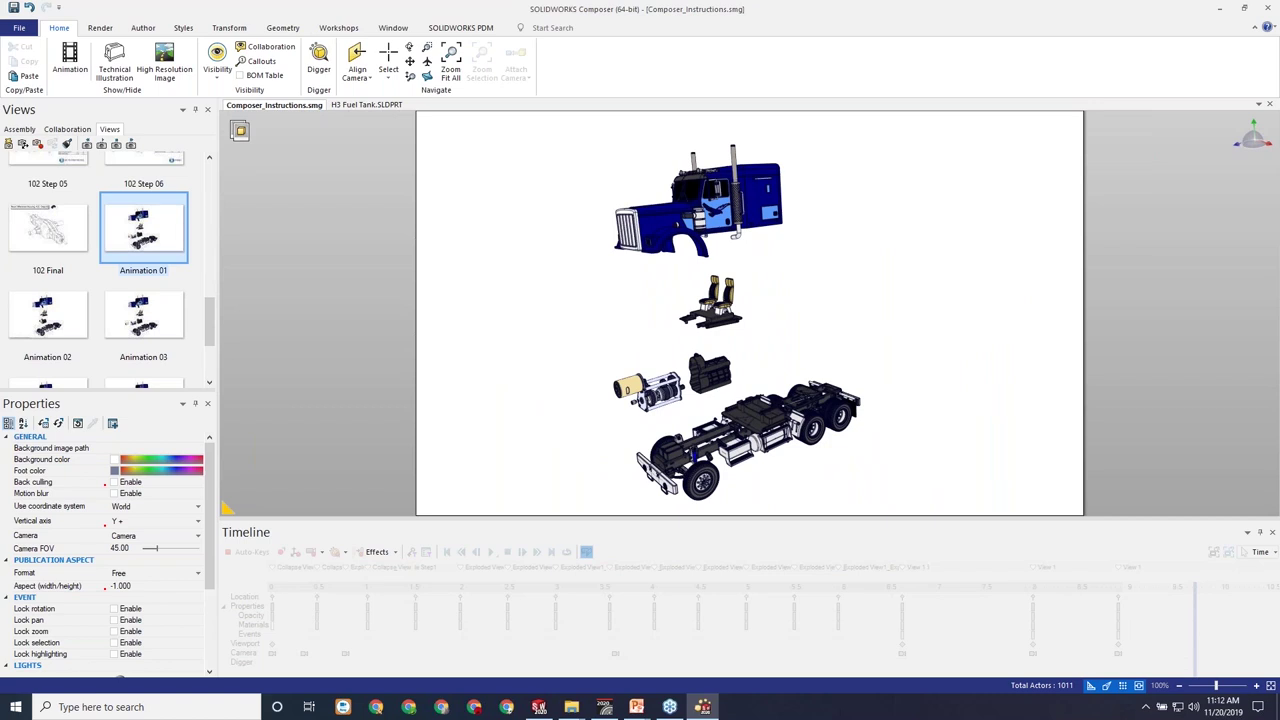
left_click(47, 316)
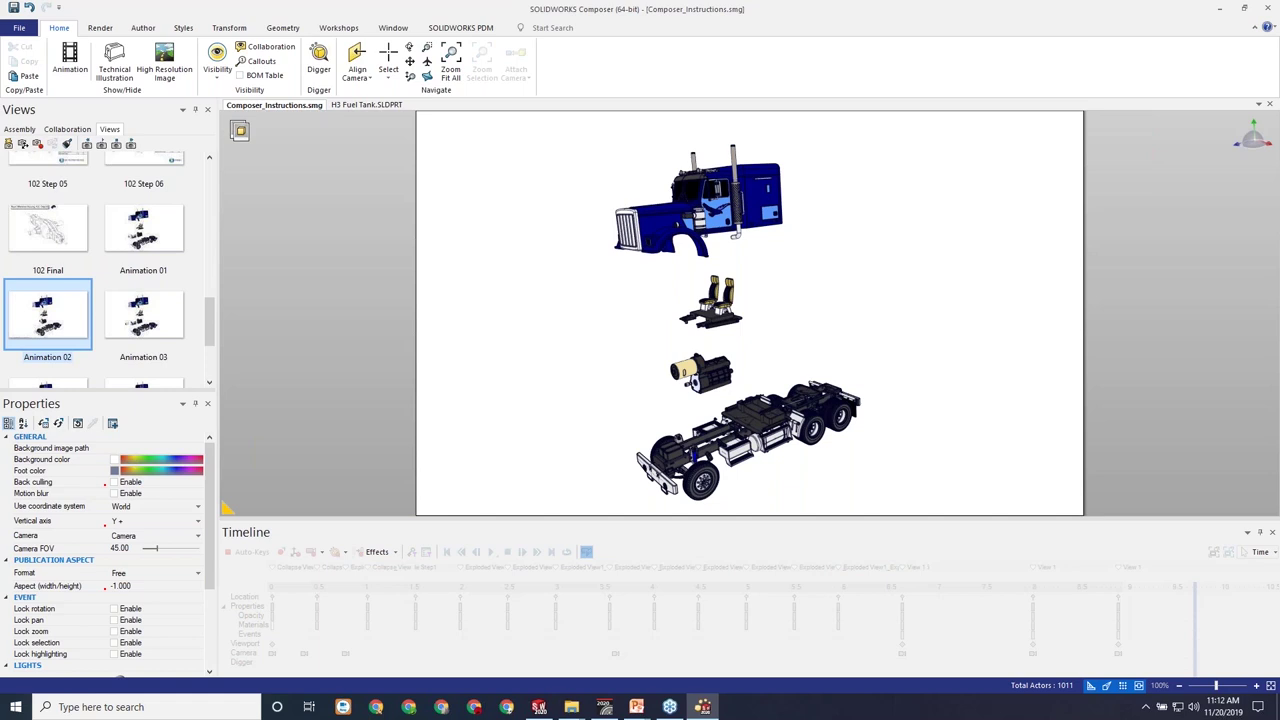
left_click(145, 328)
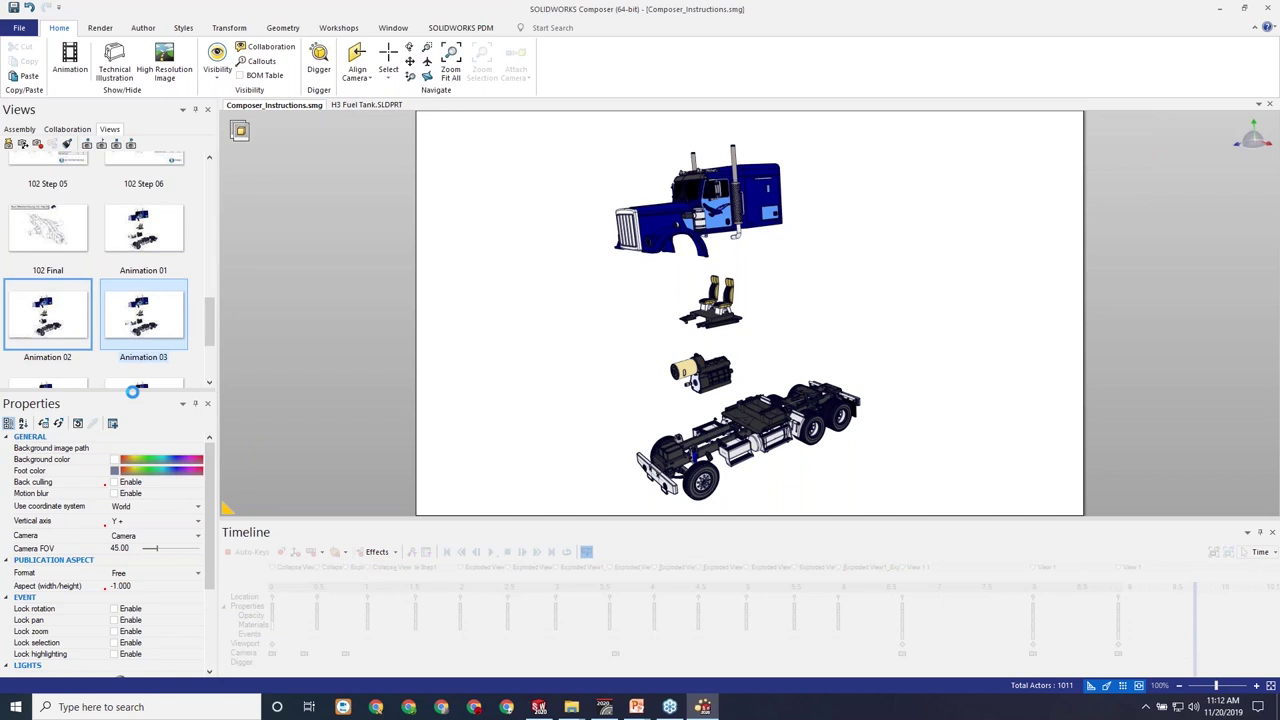
scroll(214, 318, "down", 1)
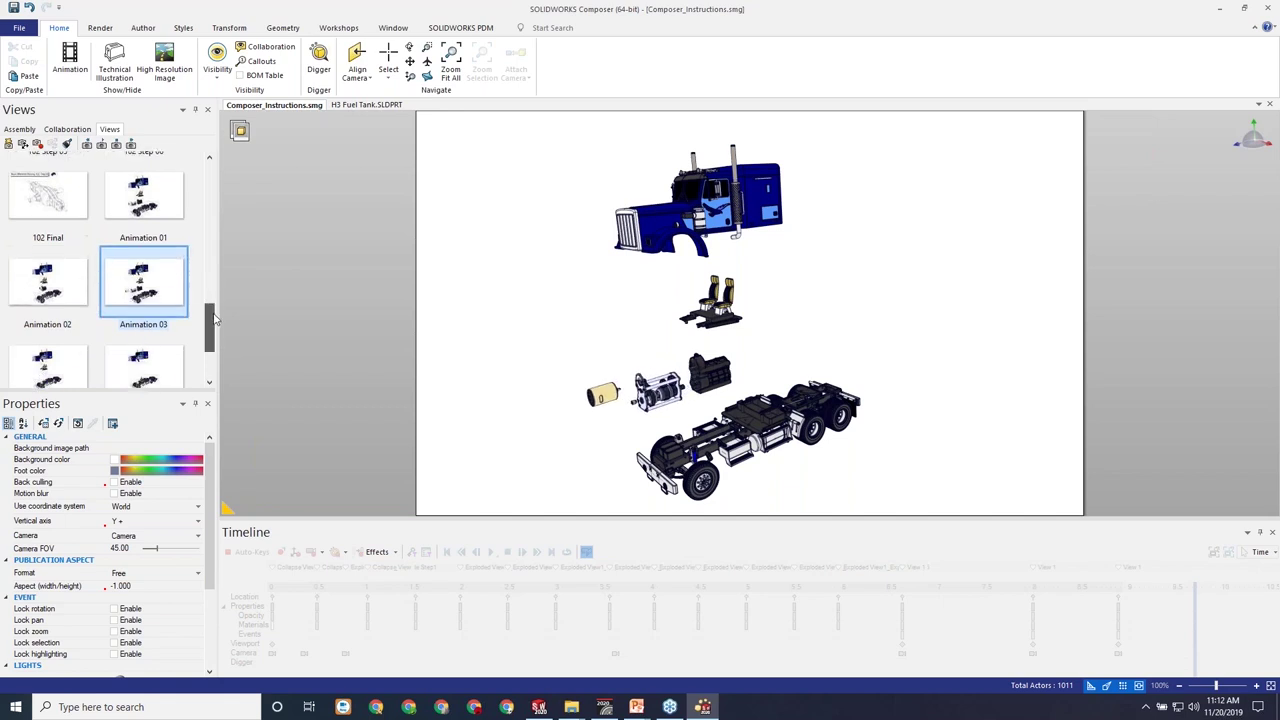
scroll(214, 318, "down", 3)
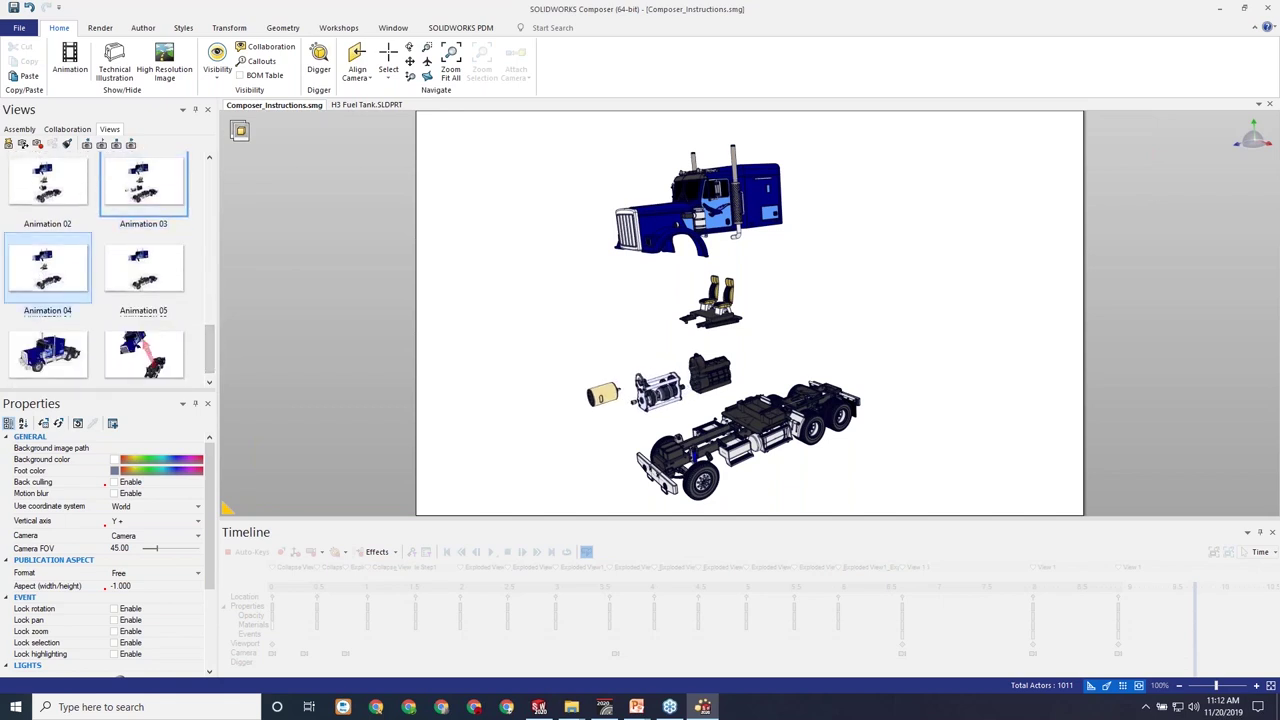
left_click(47, 268)
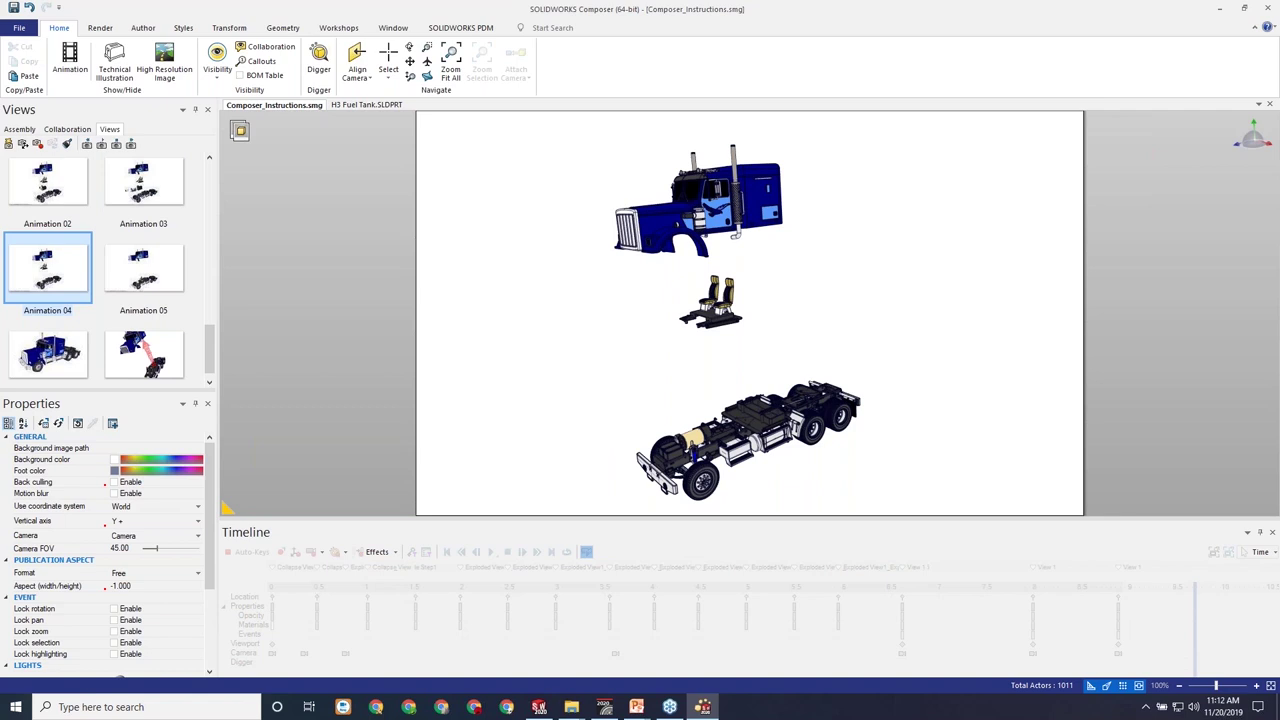
left_click(143, 272)
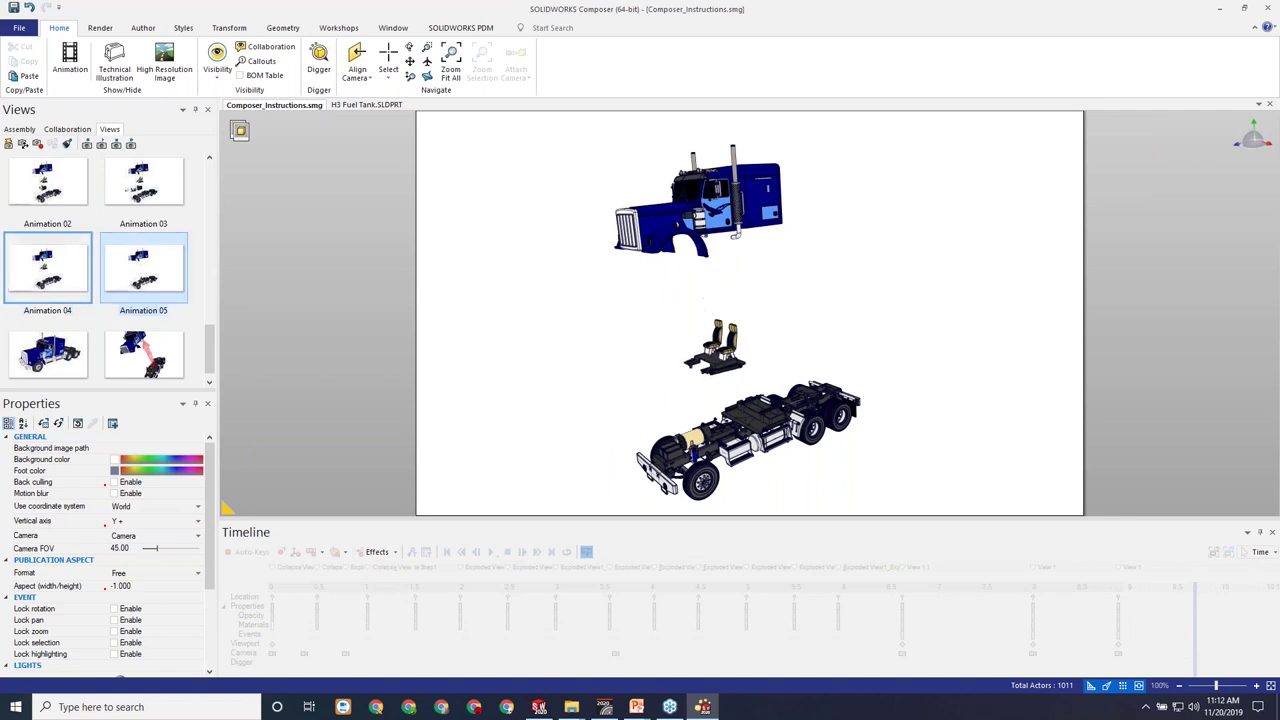
Restore the Animation 03 view and enable 360° Capture in the High Resolution Image workshop.
left_click(61, 290)
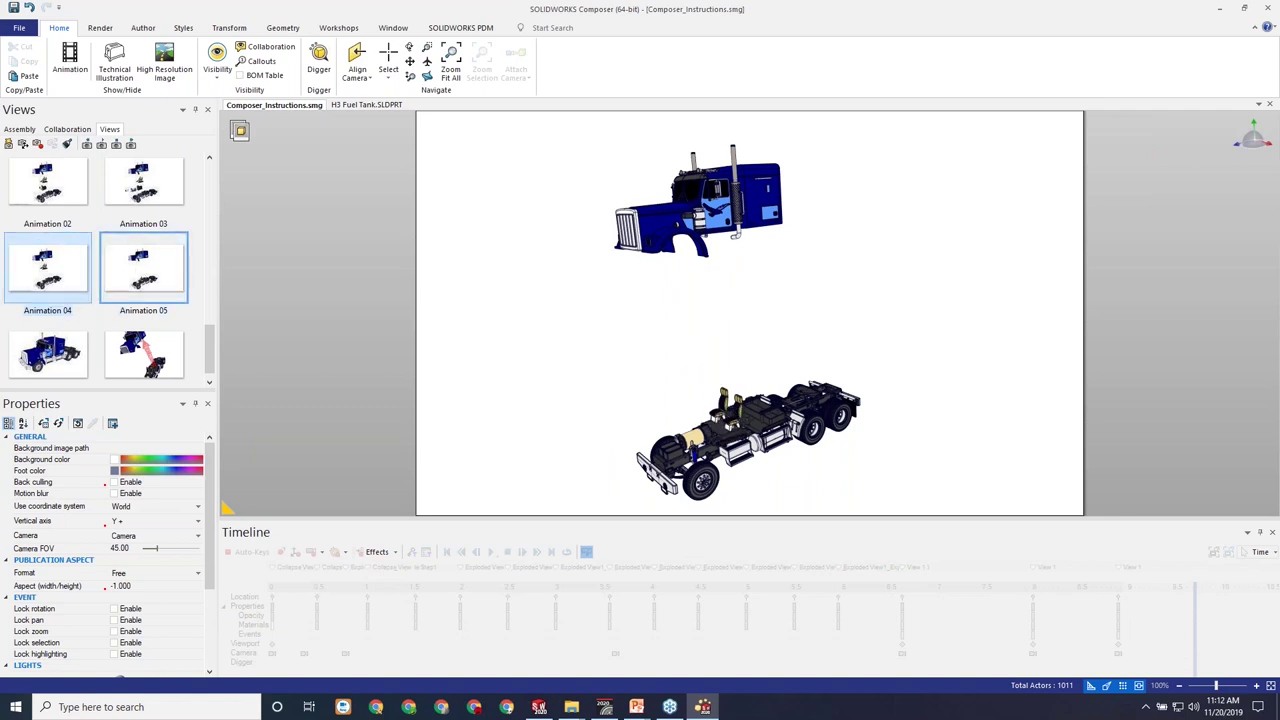
left_click(143, 185)
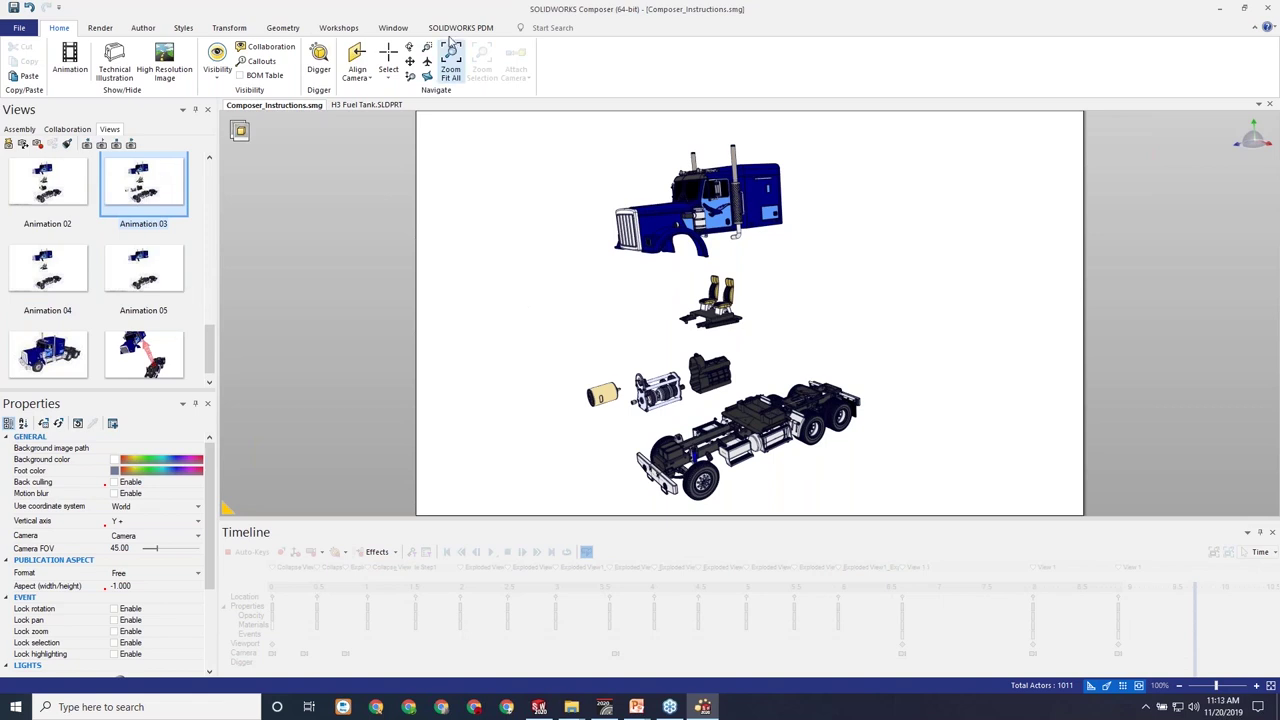
left_click(338, 28)
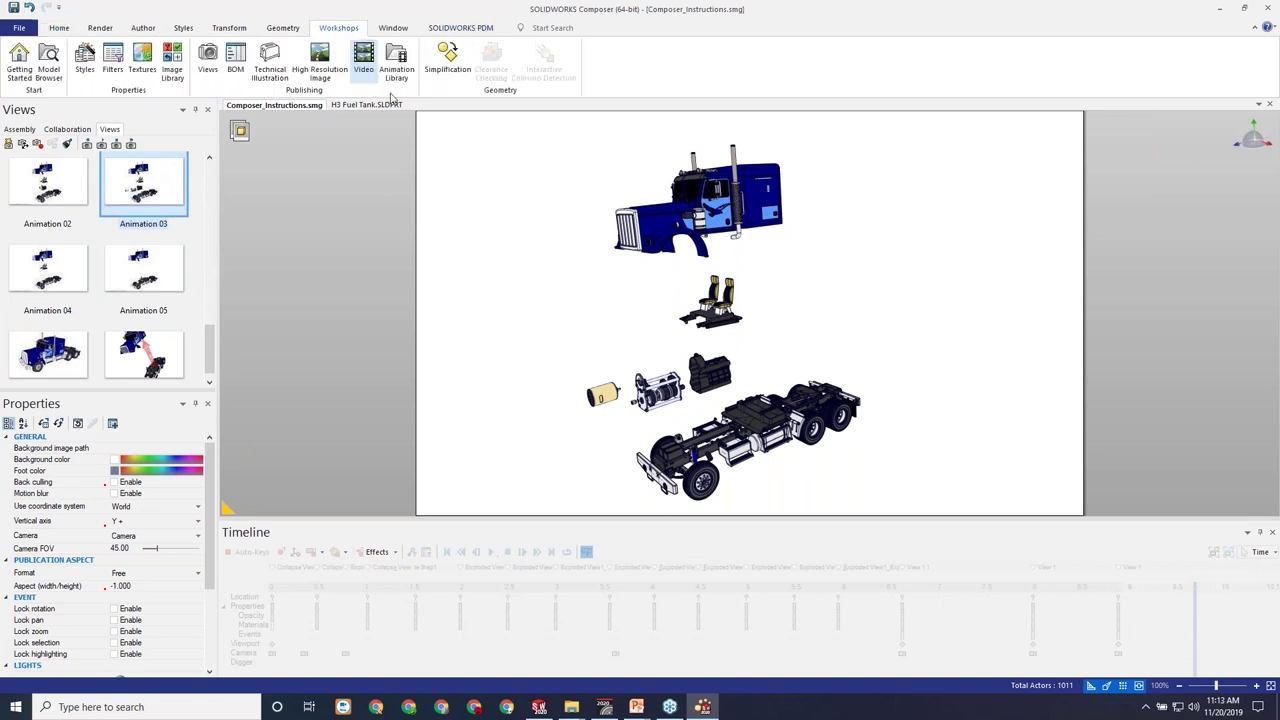
left_click(322, 64)
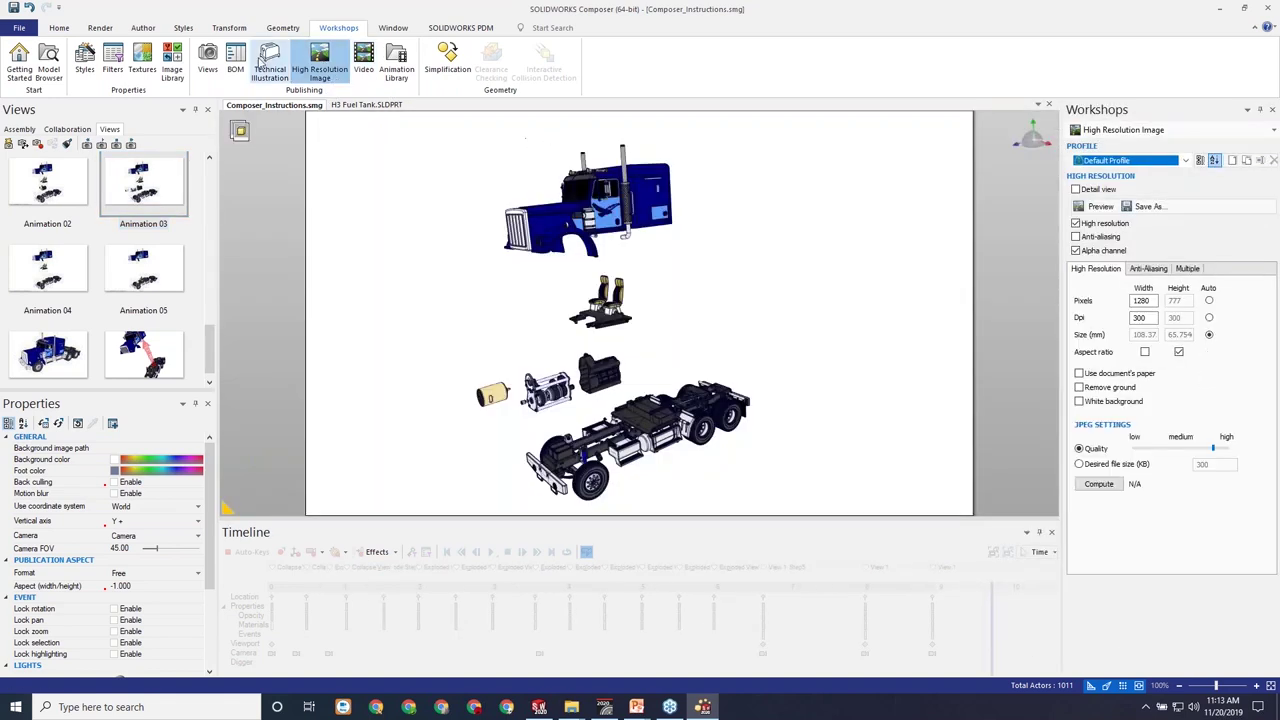
left_click(1200, 272)
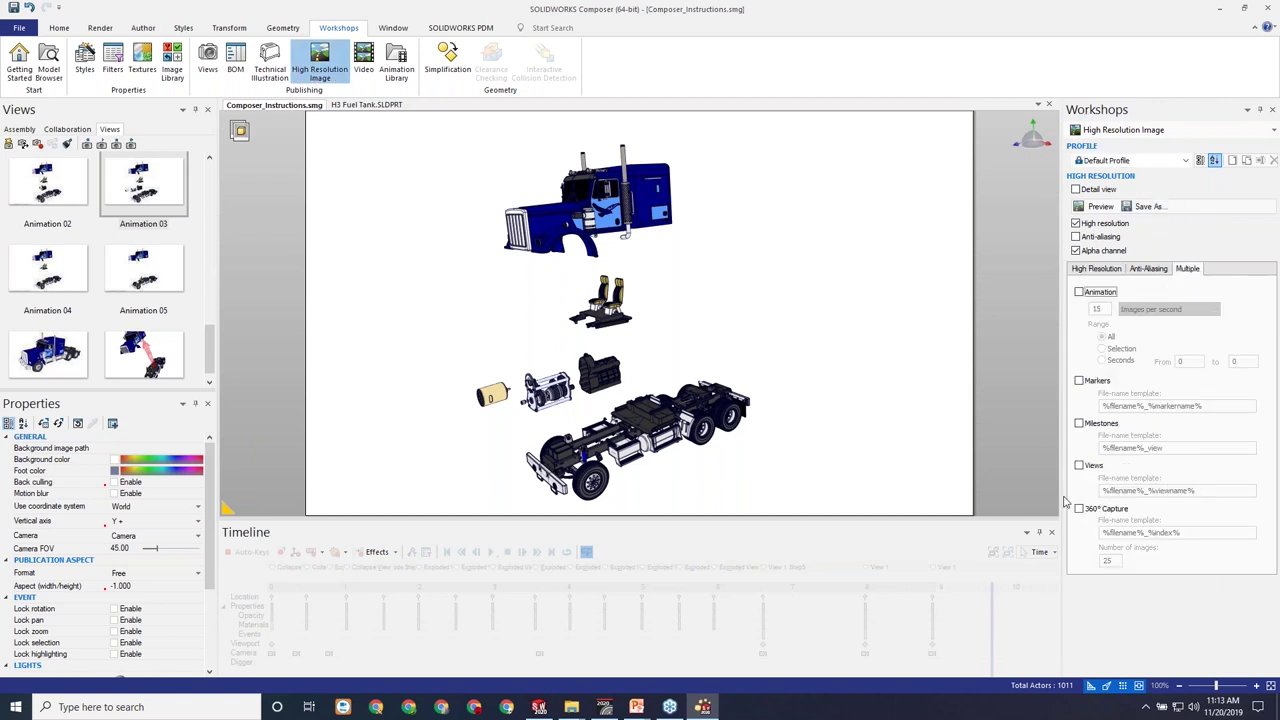
left_click(1096, 511)
left_click(1095, 511)
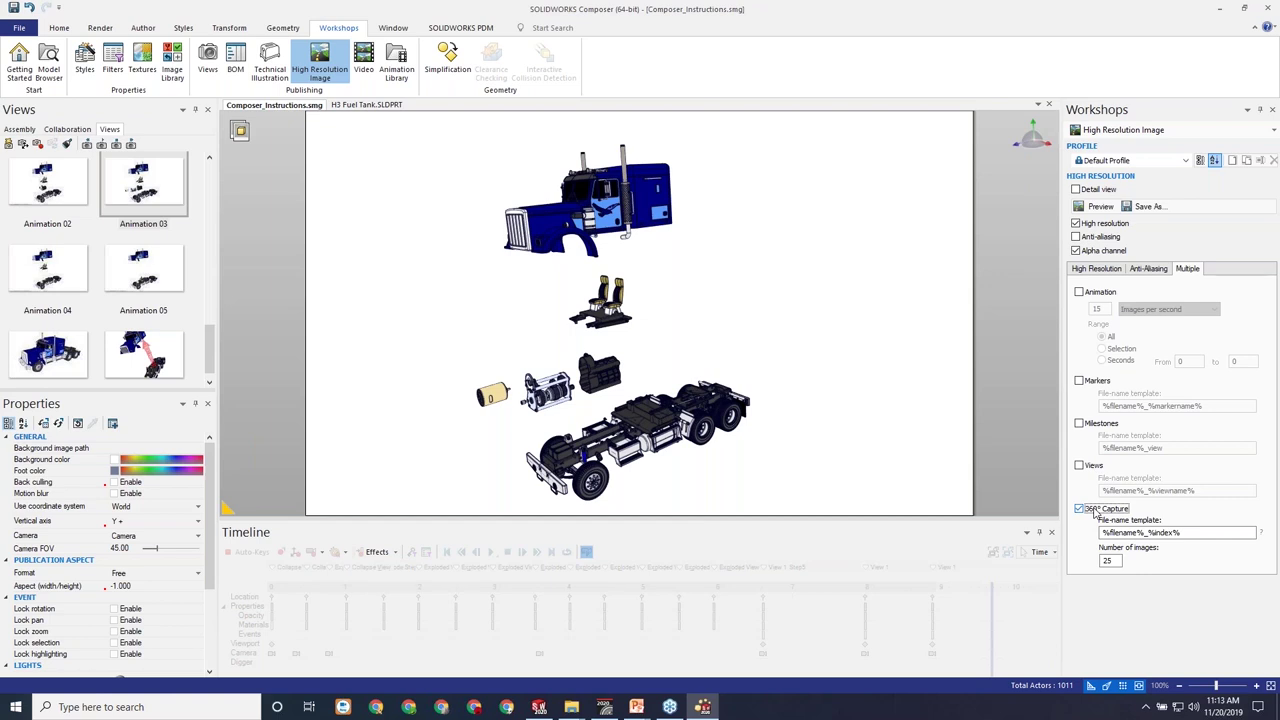
double_click(1108, 561)
Review the image file types offered for saving the 360° capture, and close the dialog without saving.
left_click(1153, 208)
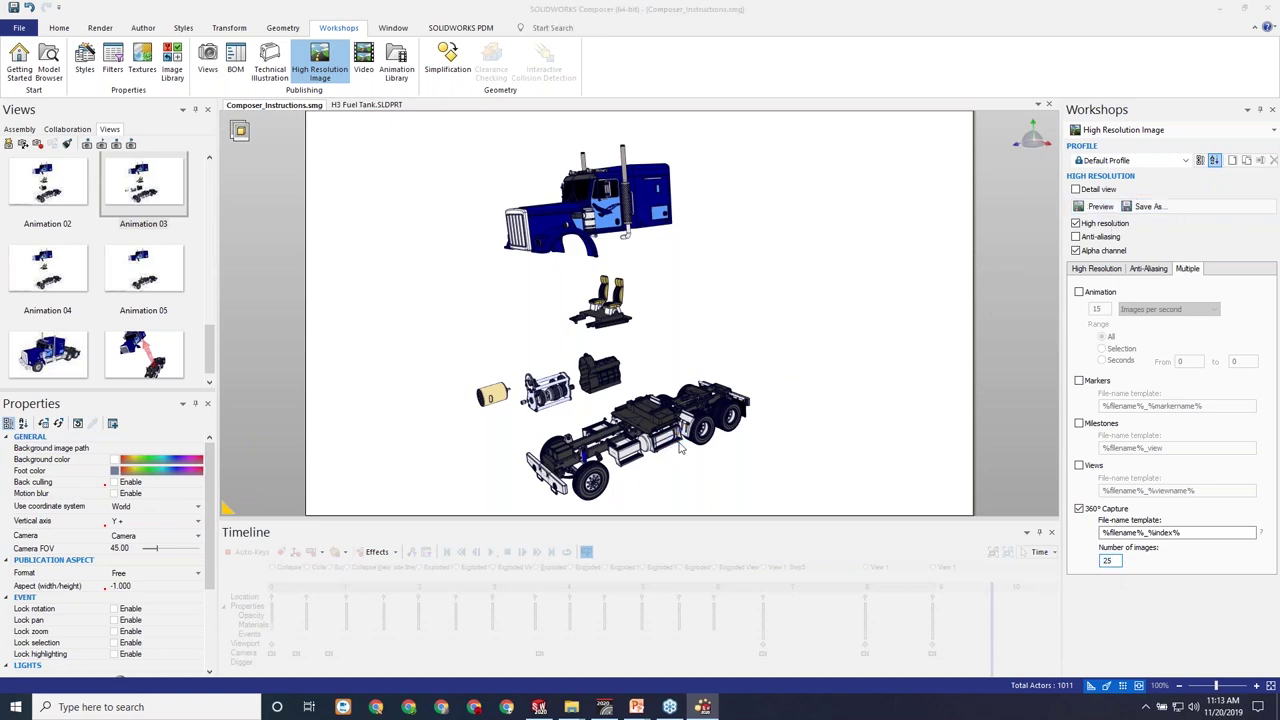
left_click(680, 563)
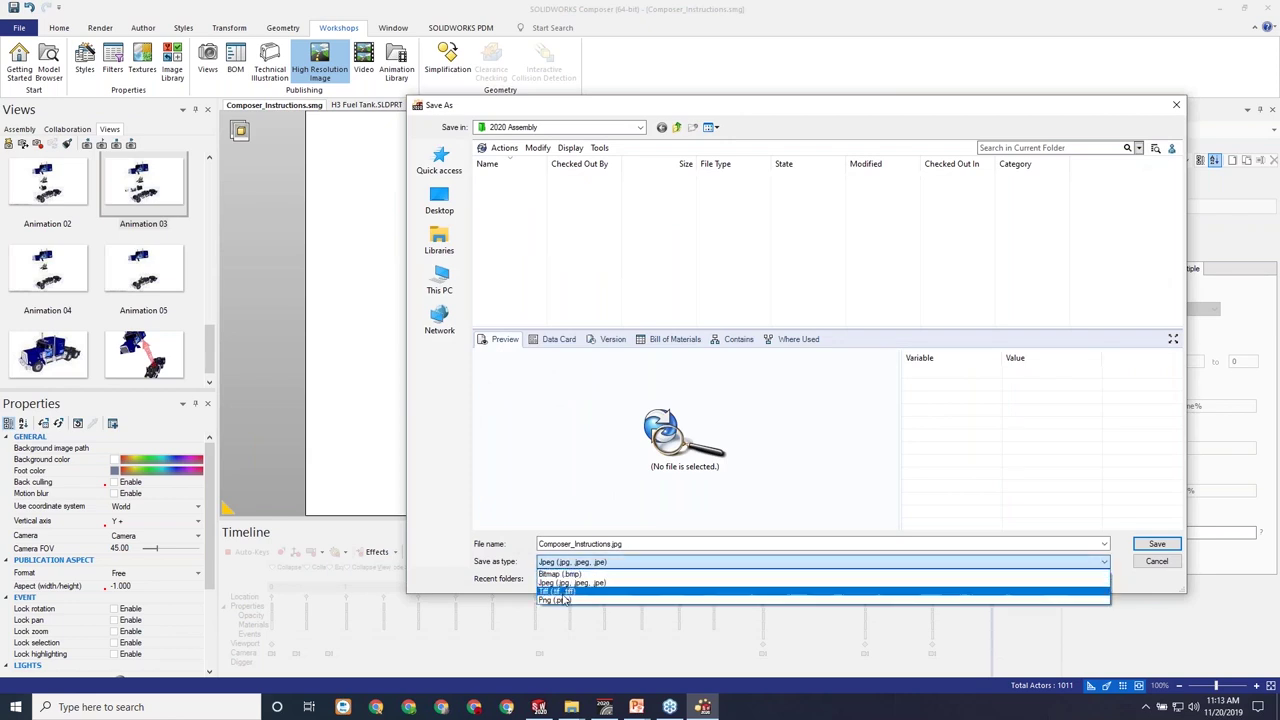
left_click(1168, 566)
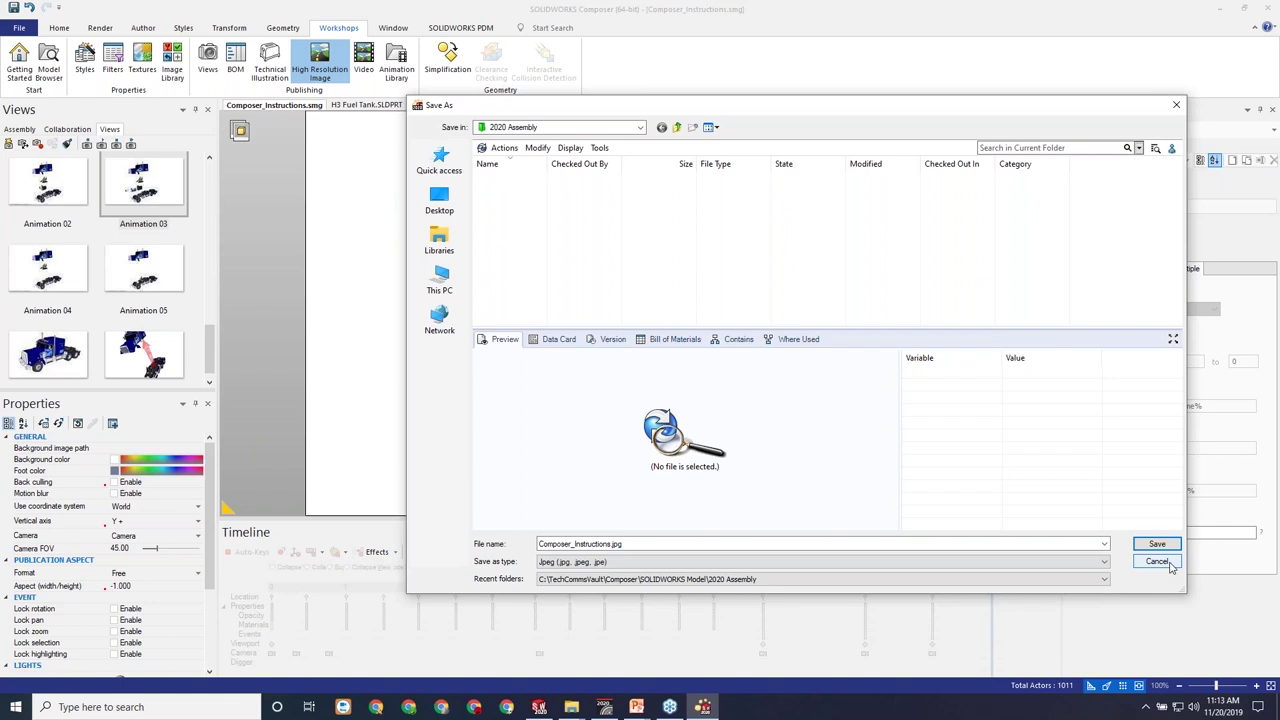
left_click(1170, 566)
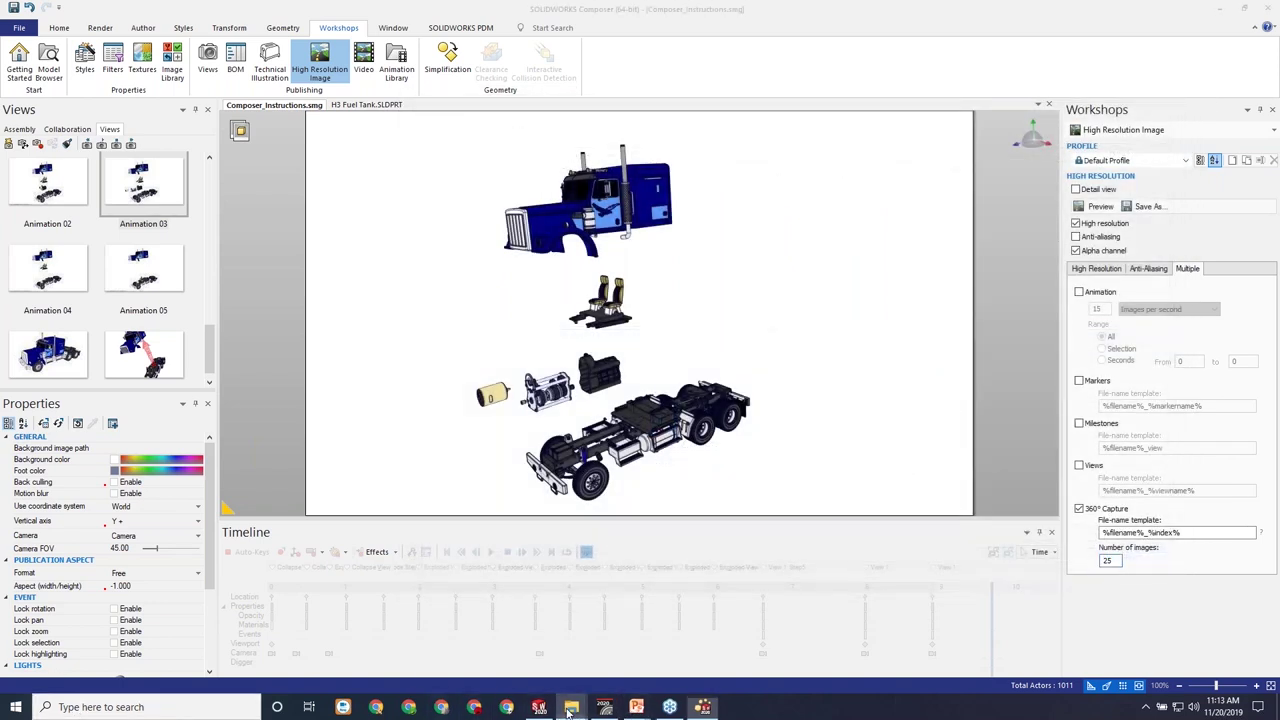
Switch to File Explorer's Composer 360 folder and open 2020 RC King Hauler Truck_1.jpg in Photos.
mouse_move(571, 706)
key("alt+Tab")
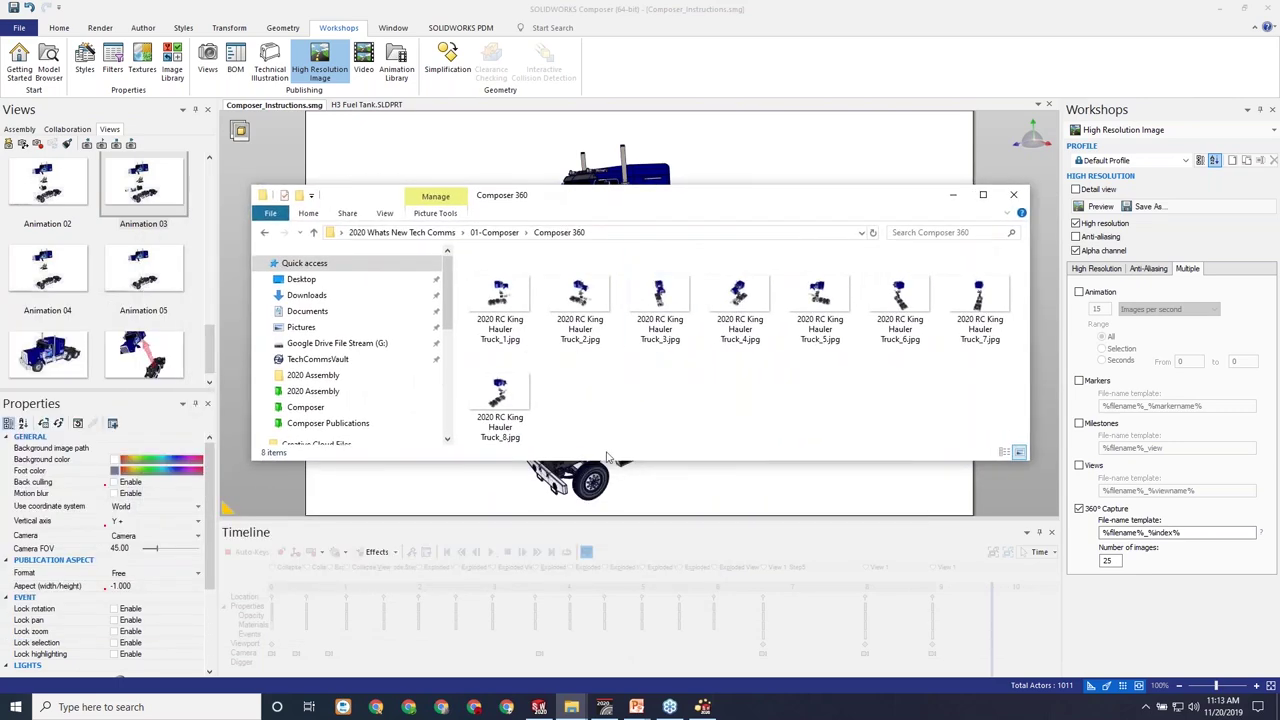
double_click(512, 318)
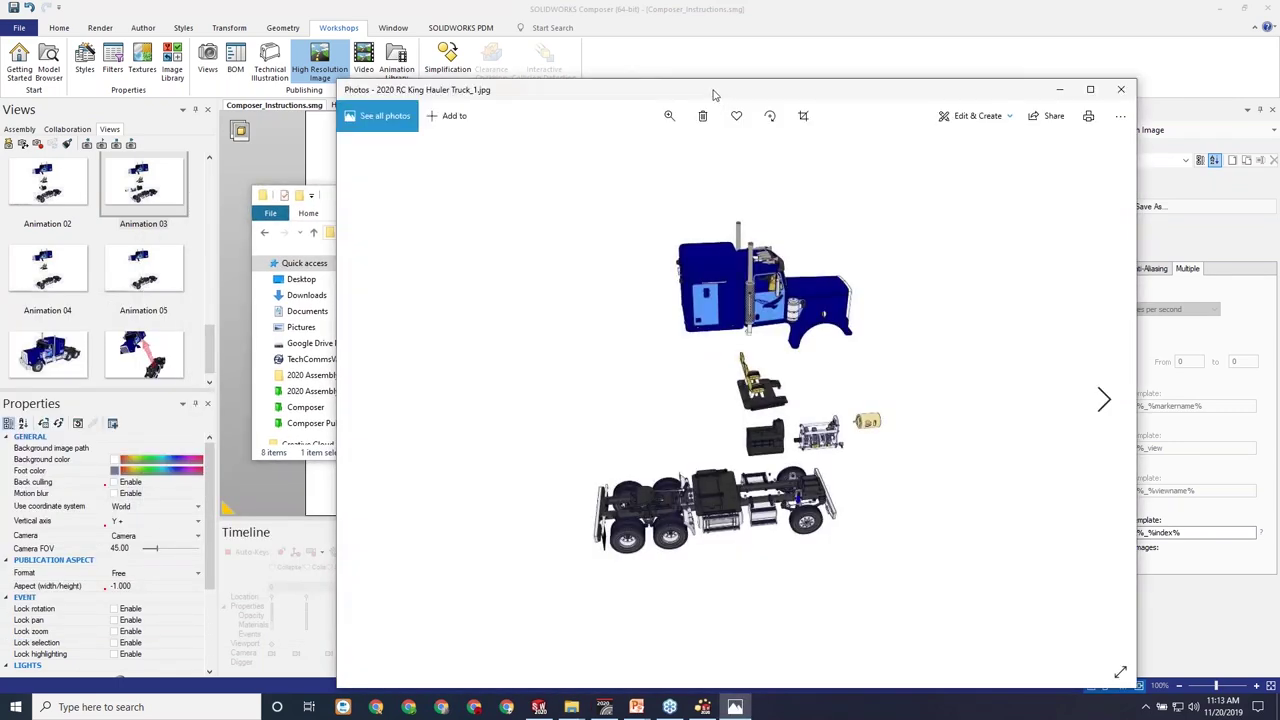
left_click_drag(717, 94, 680, 63)
Page through the rotated truck images forward to Truck_8.jpg and back to Truck_4.jpg to examine the 360° sequence.
left_click(1047, 369)
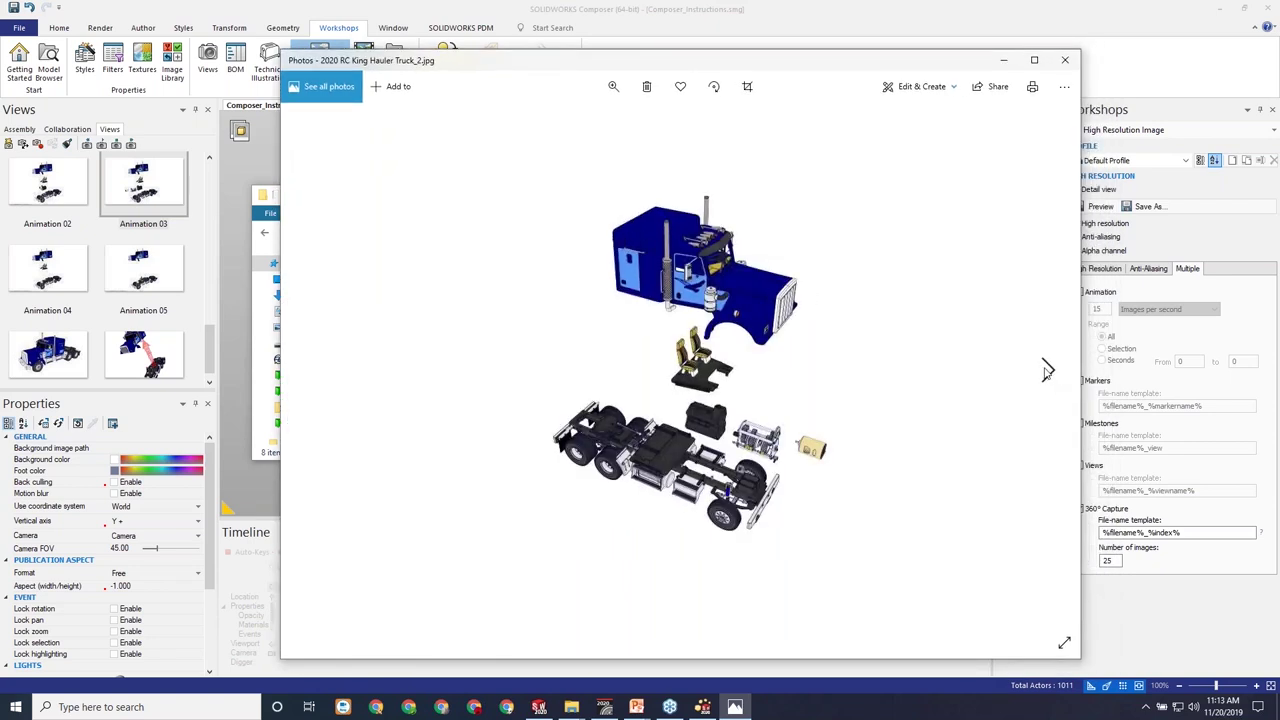
left_click(1046, 370)
left_click(1046, 371)
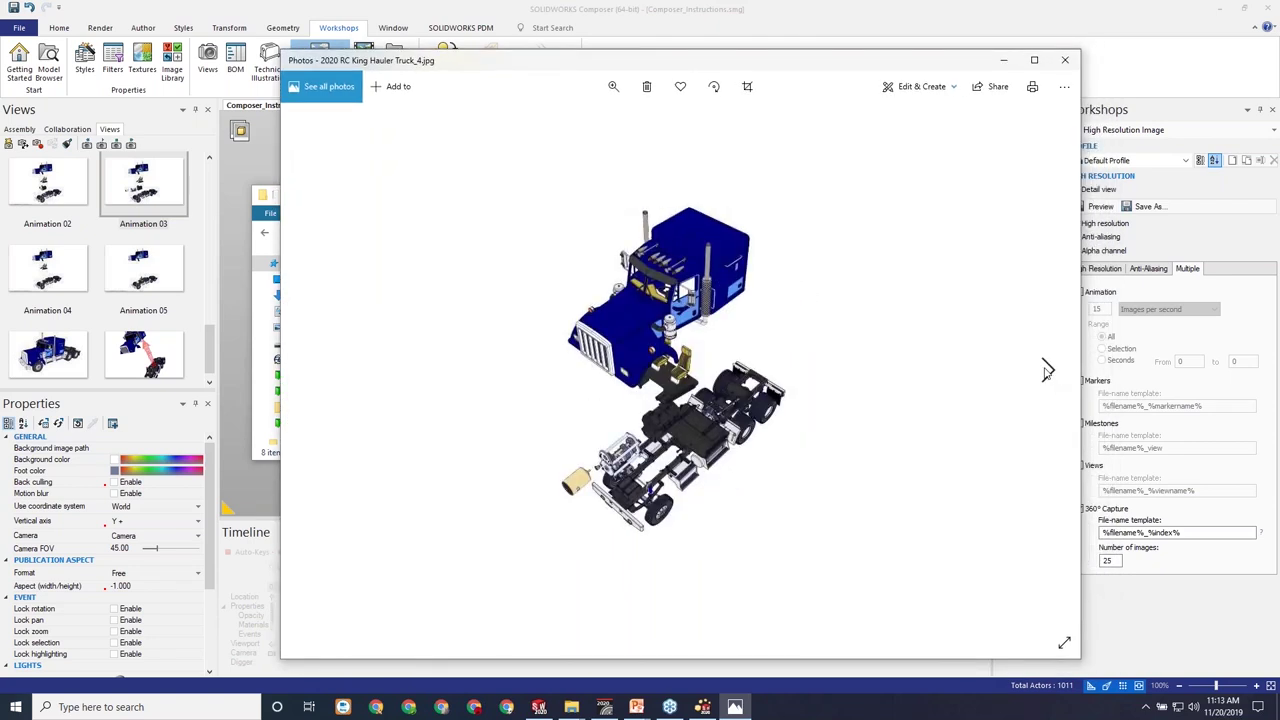
left_click(1046, 370)
left_click(1046, 370)
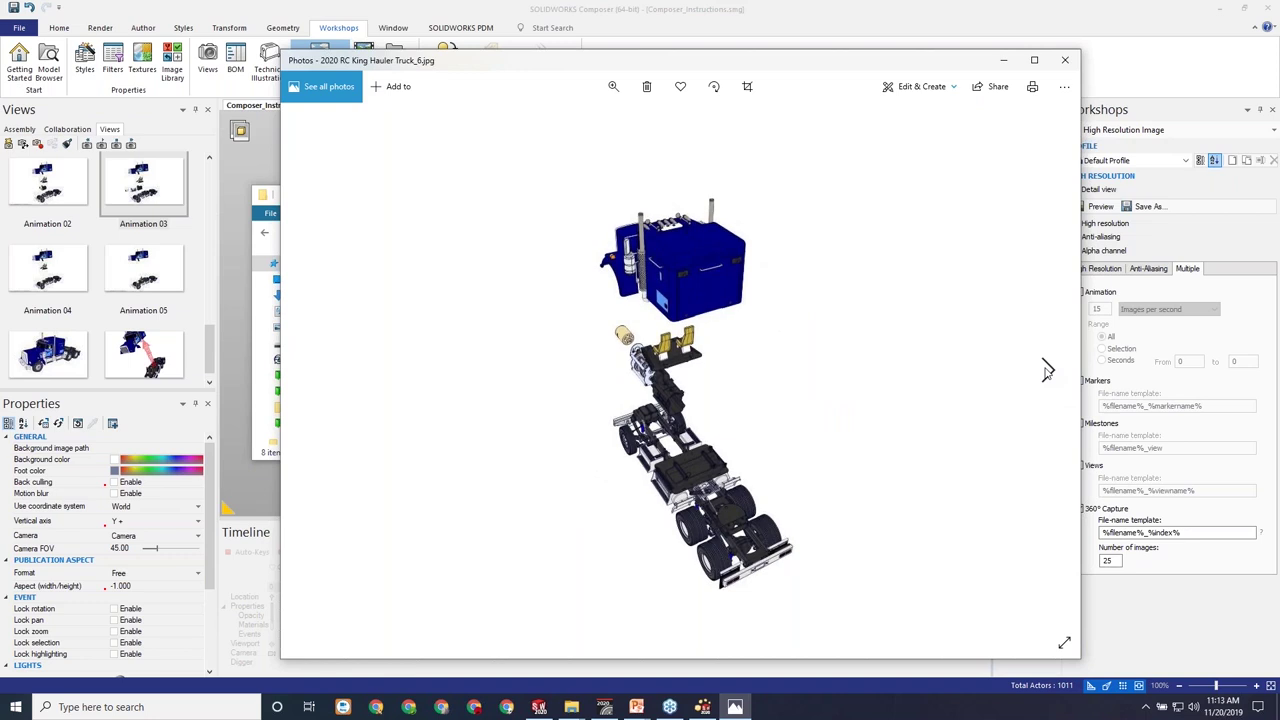
left_click(1046, 371)
left_click(1046, 372)
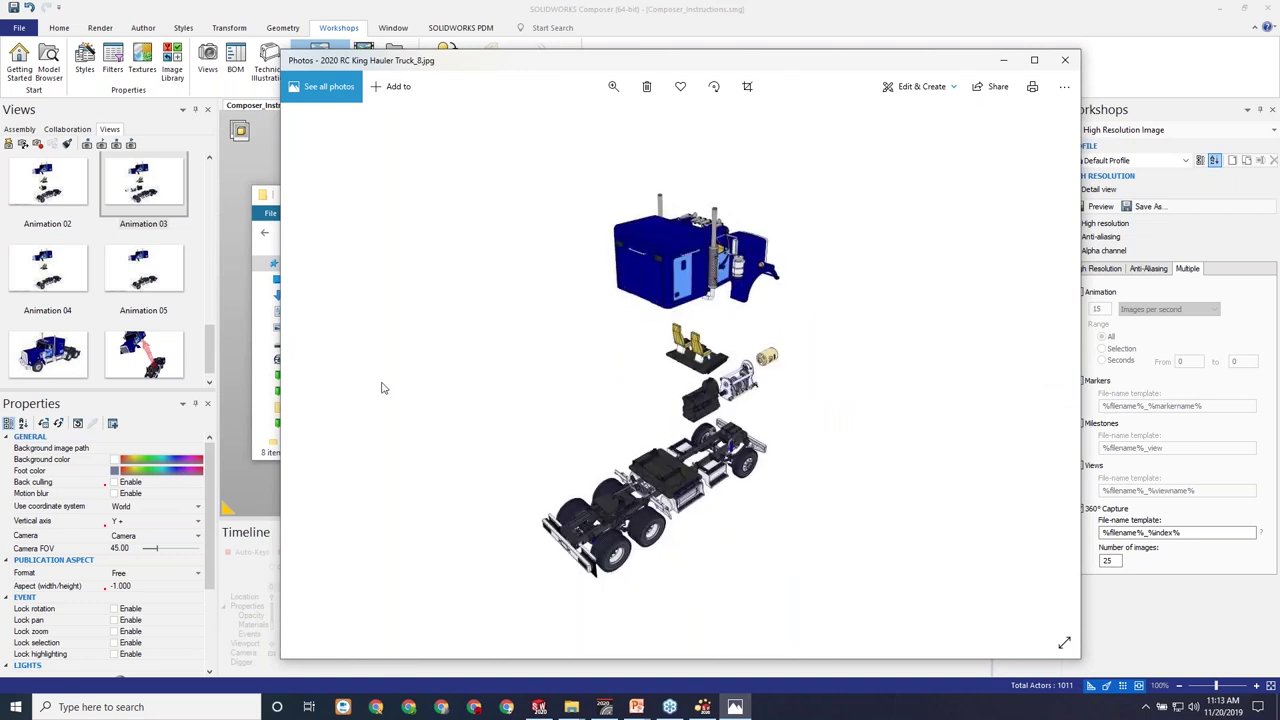
left_click(313, 369)
left_click(313, 370)
left_click(313, 370)
left_click(313, 370)
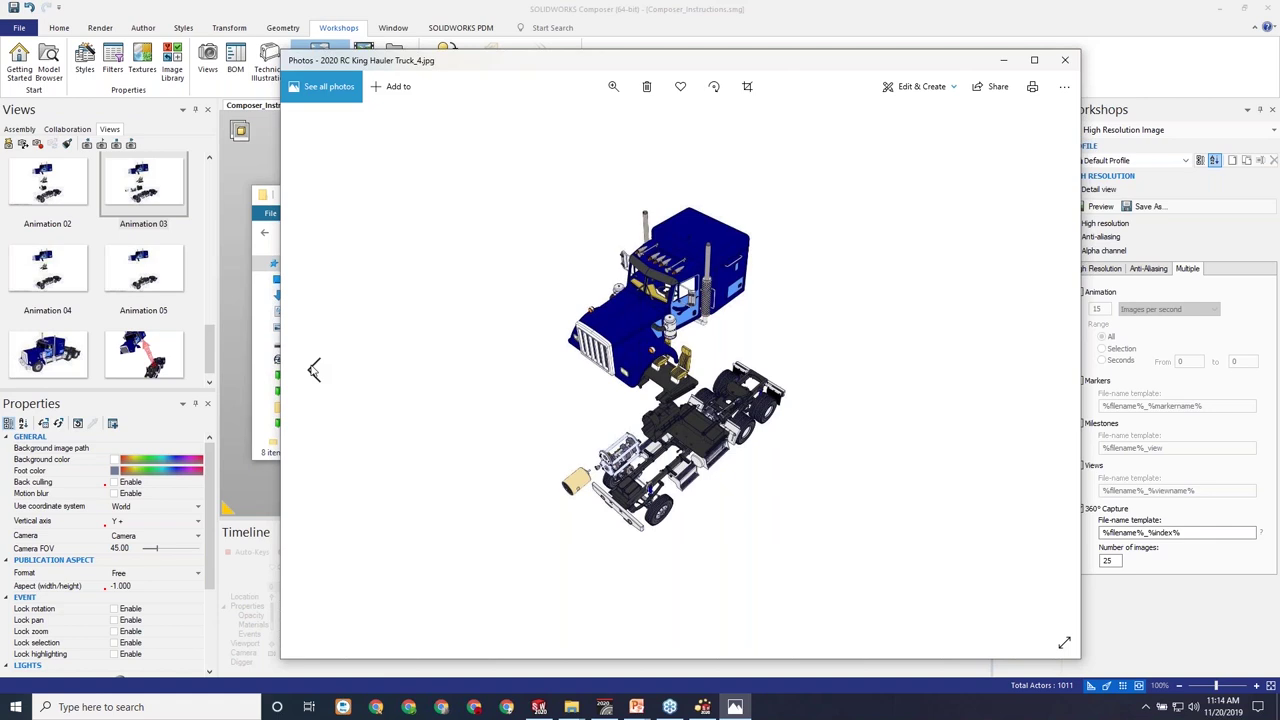
Close the truck photo and its folder window, and show the multiple-image output options in the Technical Illustration workshop.
left_click(1065, 60)
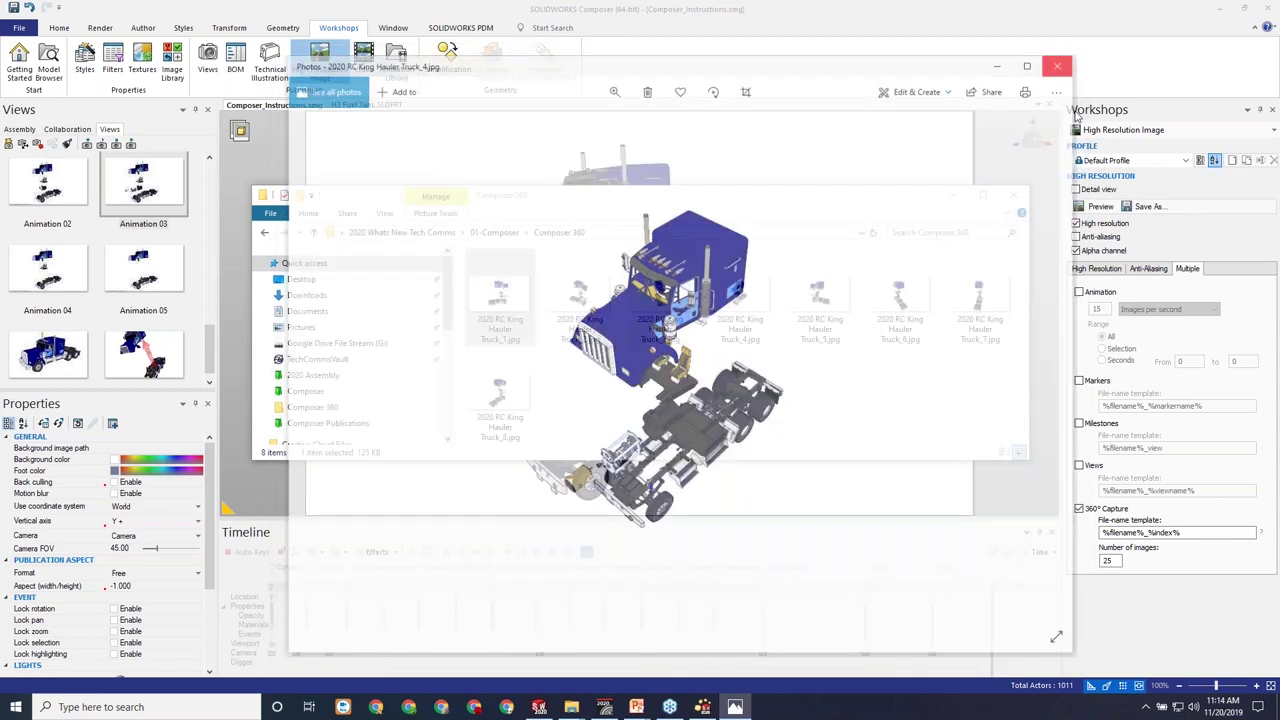
left_click(948, 196)
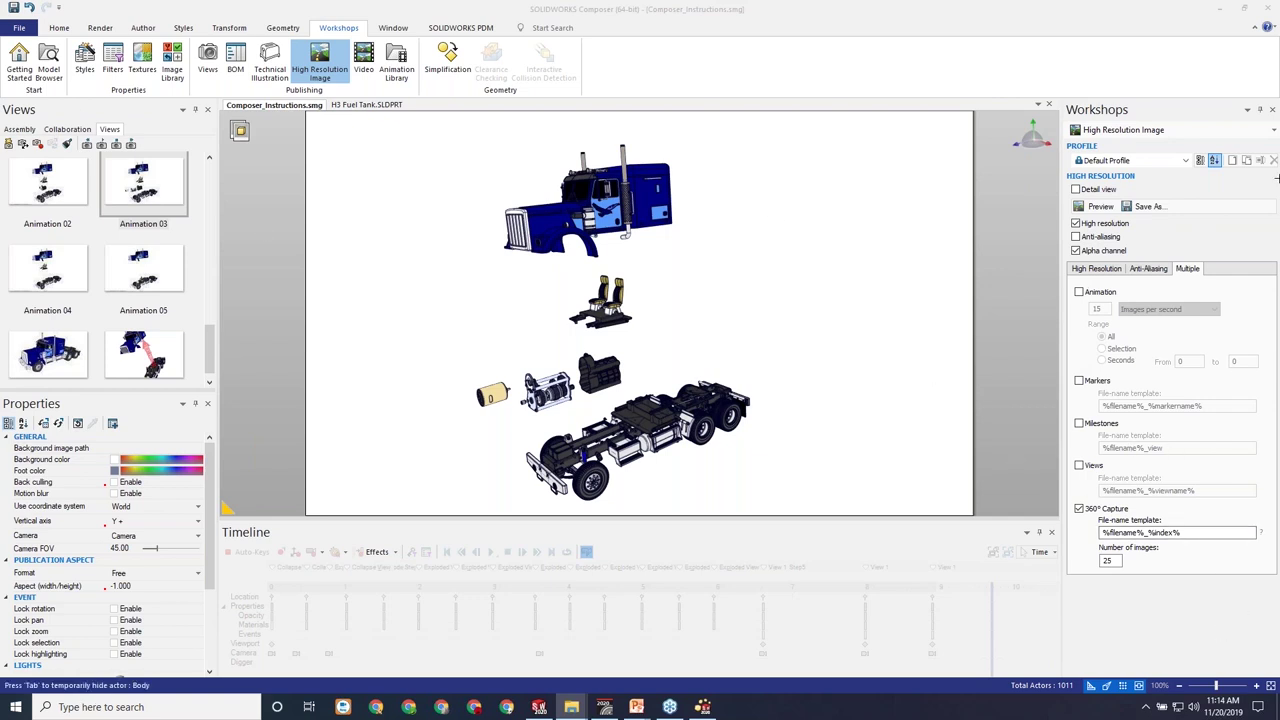
left_click(1270, 131)
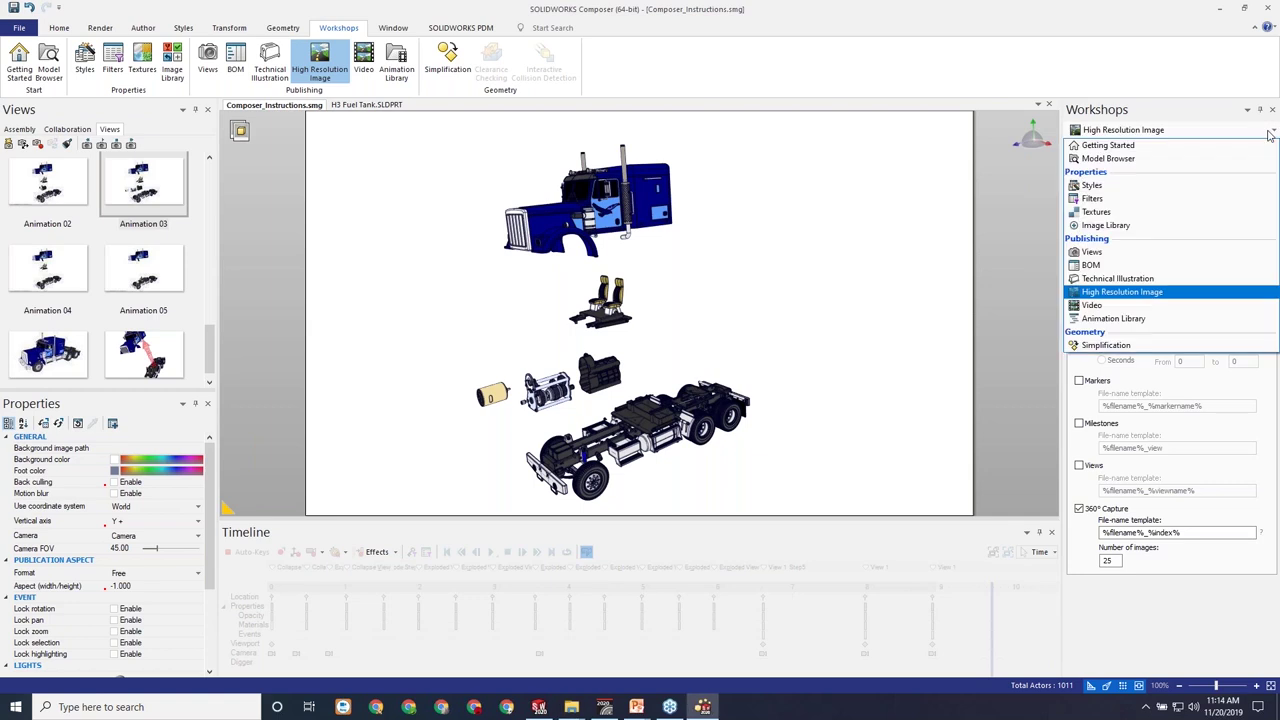
left_click(1124, 279)
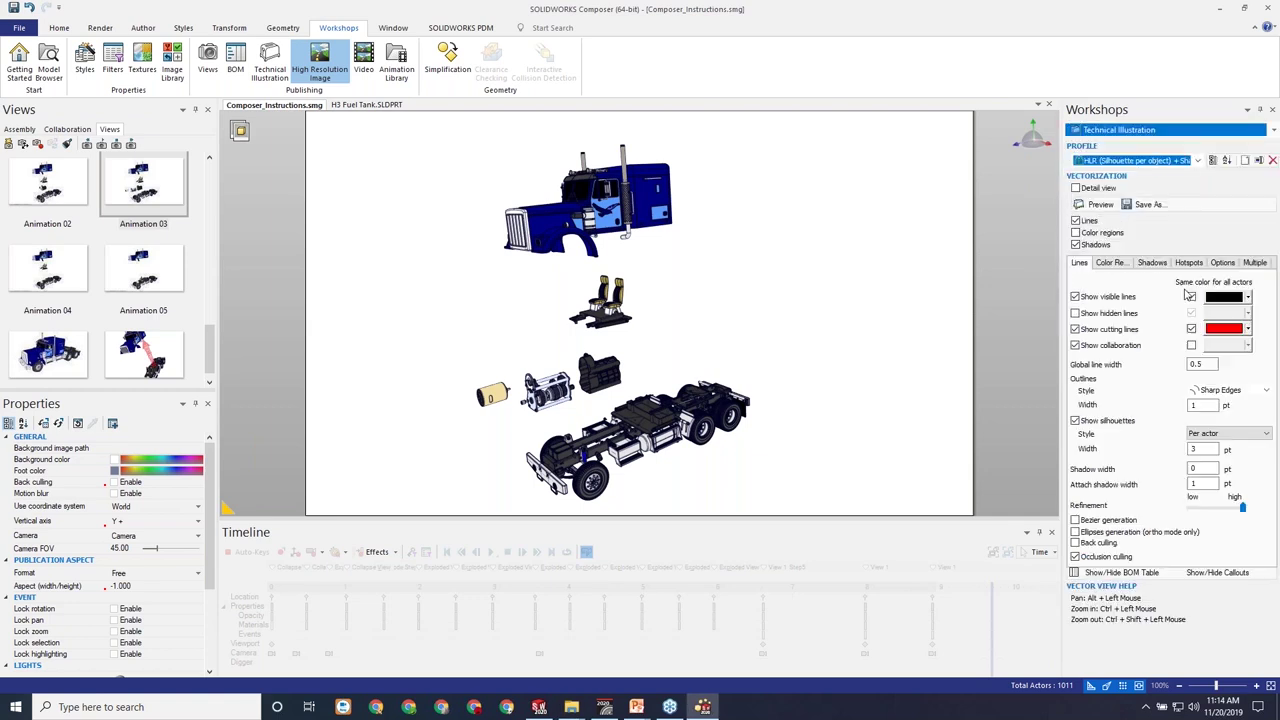
left_click(1256, 264)
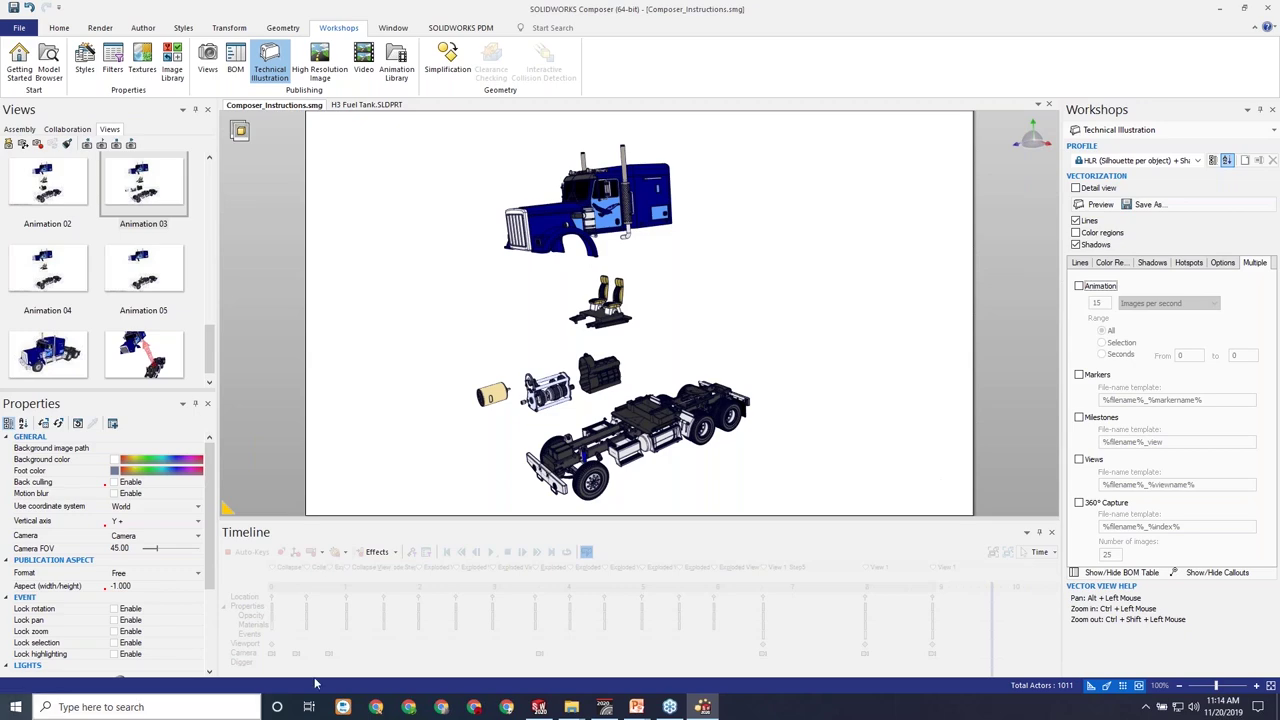
Restore the Composer window to a smaller size, switch to the PowerPoint presentation and advance to the Composer PDM Integration slide.
left_click(1246, 10)
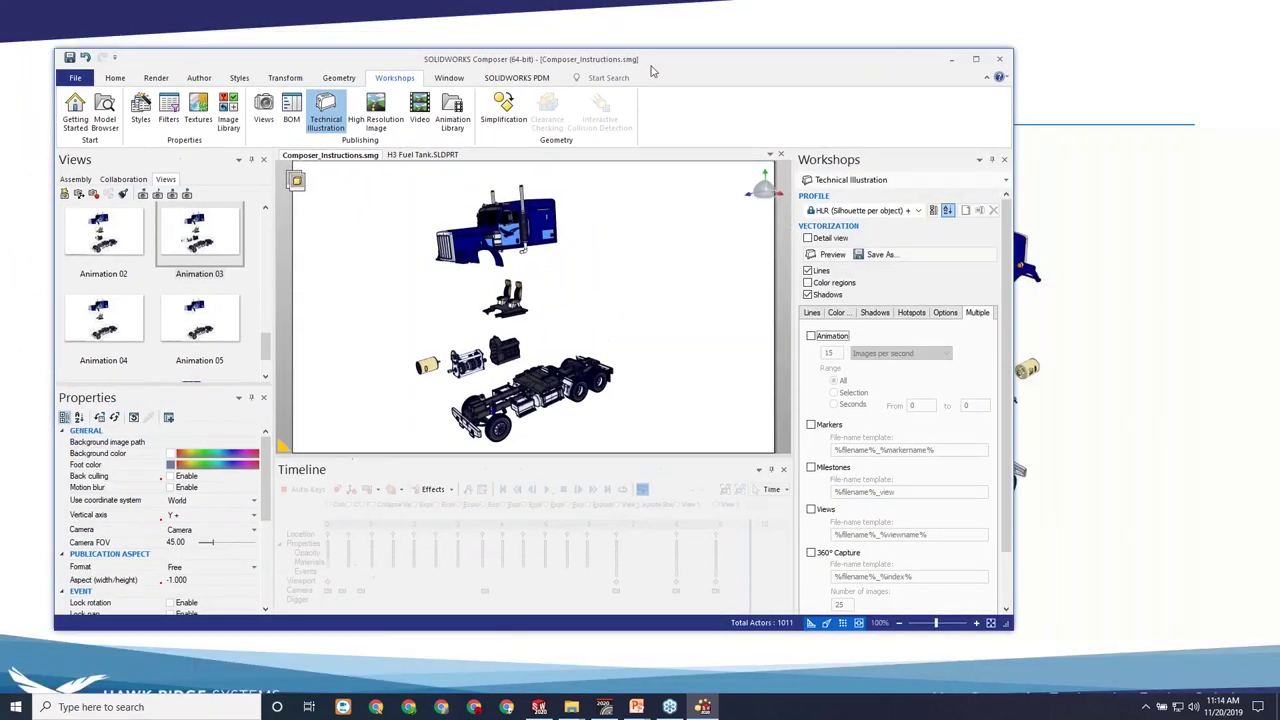
key("alt+Tab")
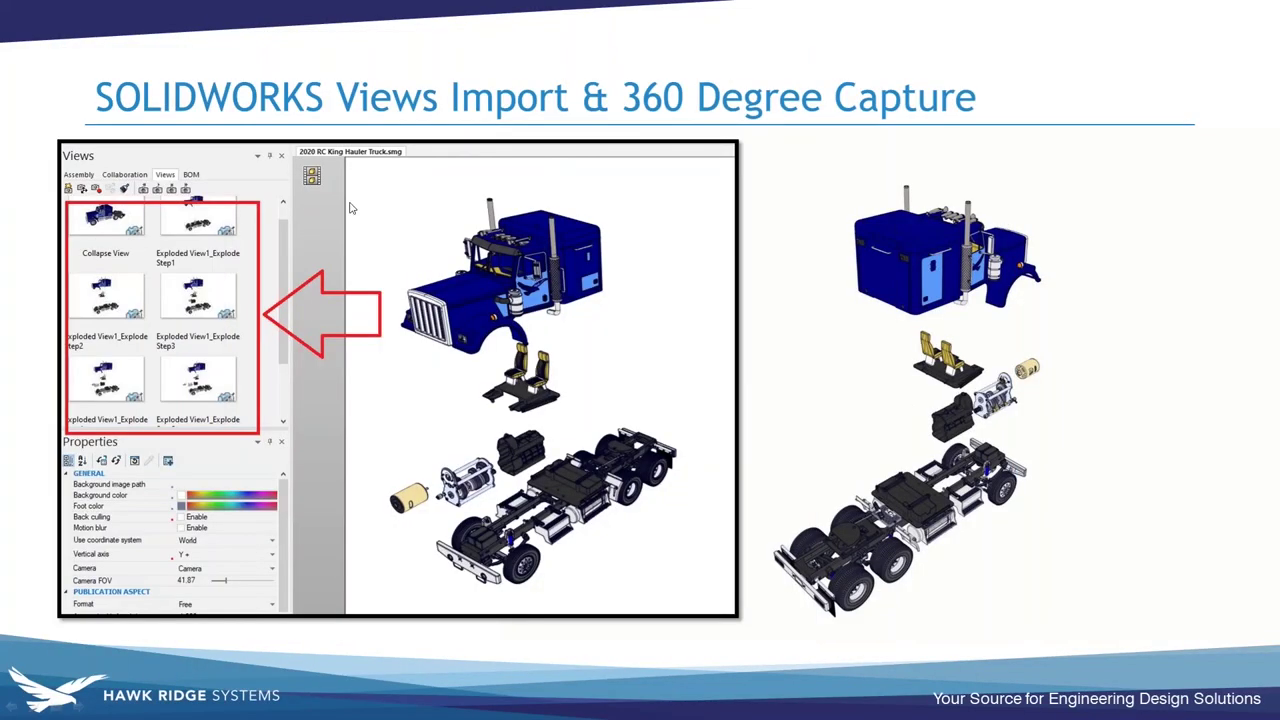
left_click(813, 420)
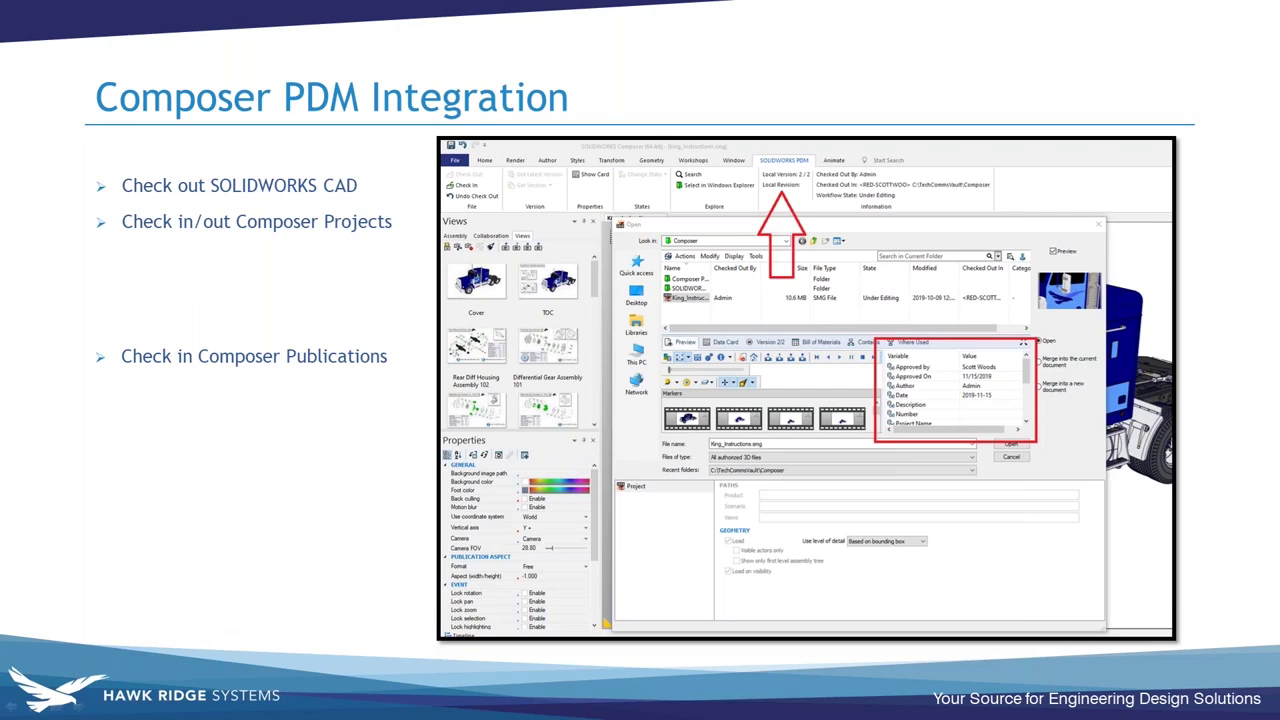
Switch back to SOLIDWORKS Composer and check Composer_Instructions.smg in to the SOLIDWORKS PDM vault.
key("alt+Tab")
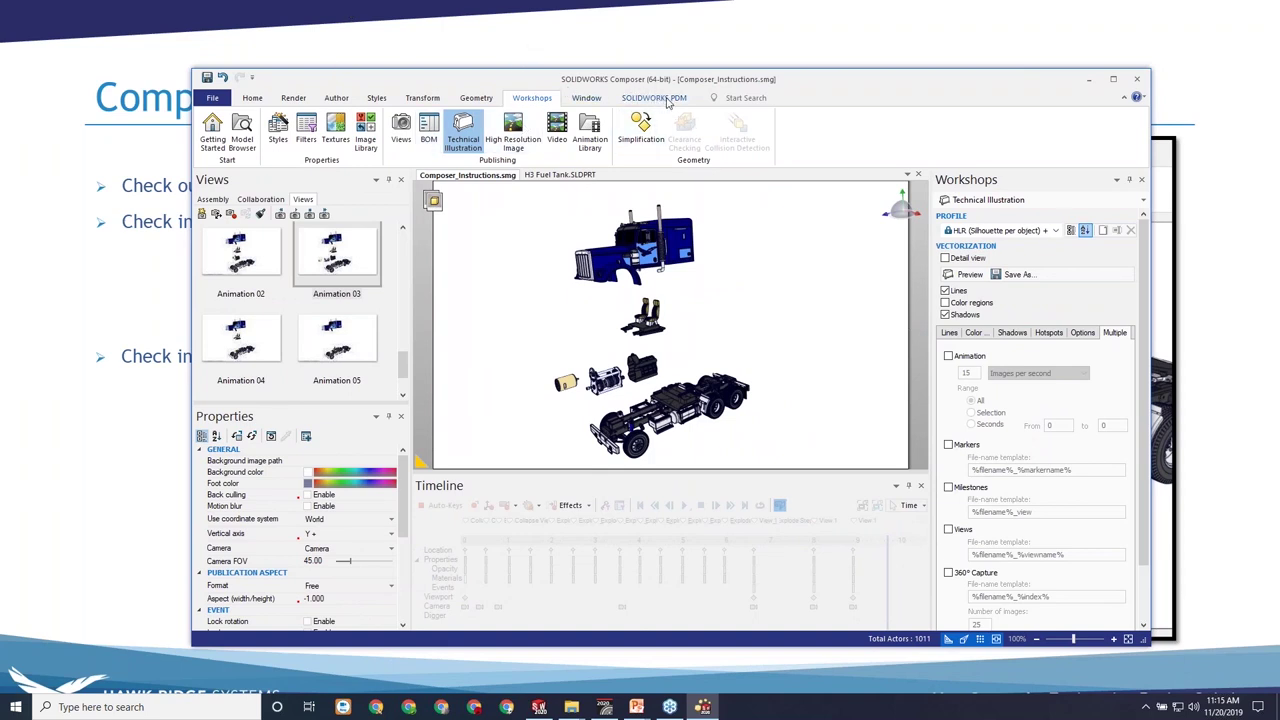
left_click(667, 101)
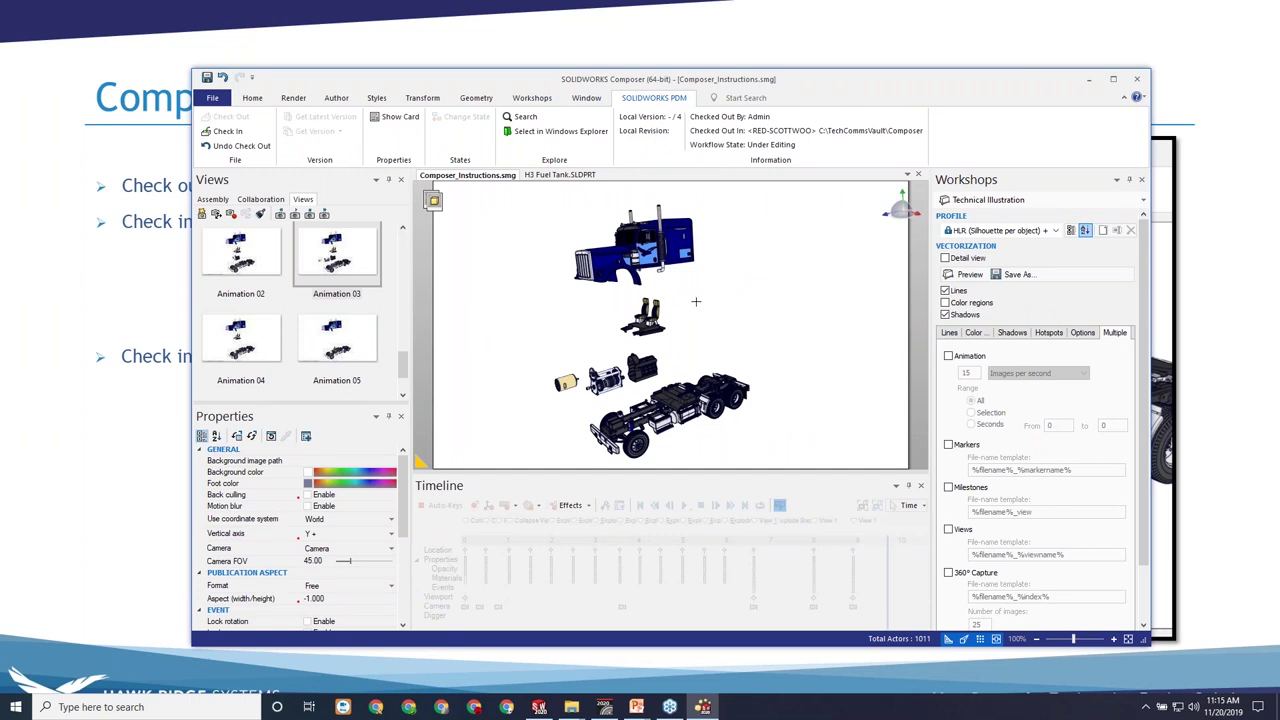
left_click(222, 131)
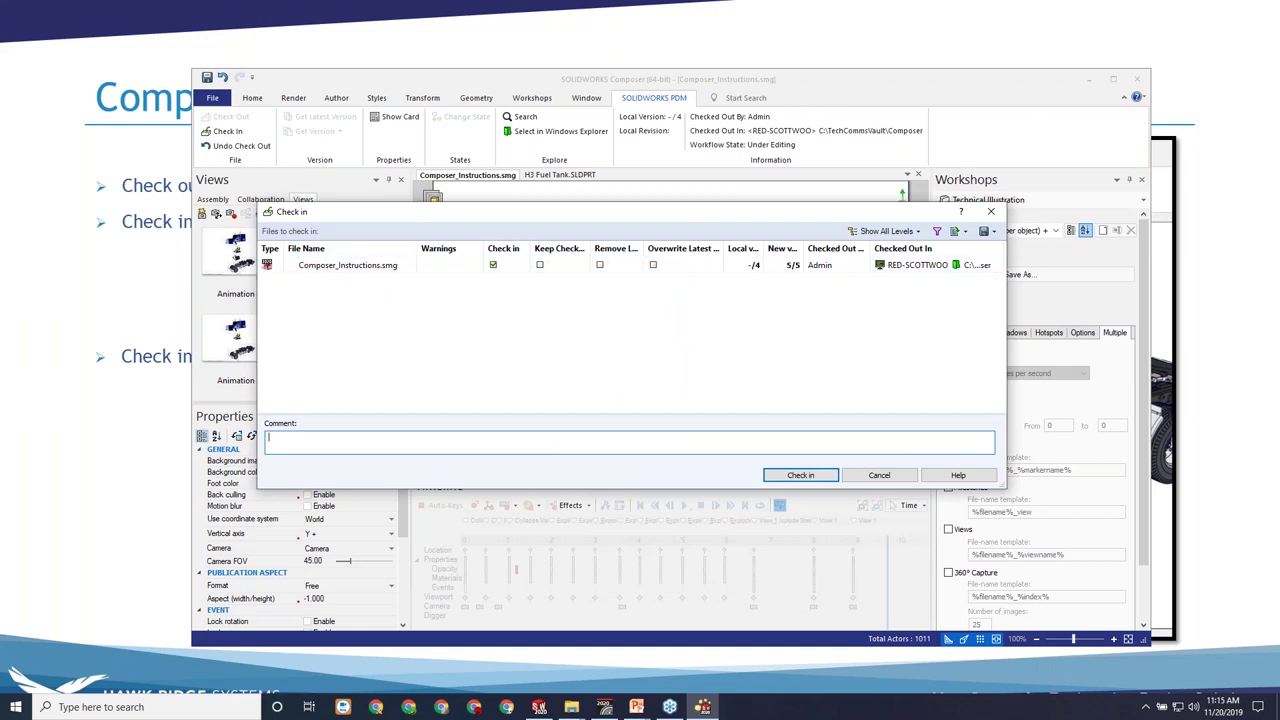
left_click(818, 478)
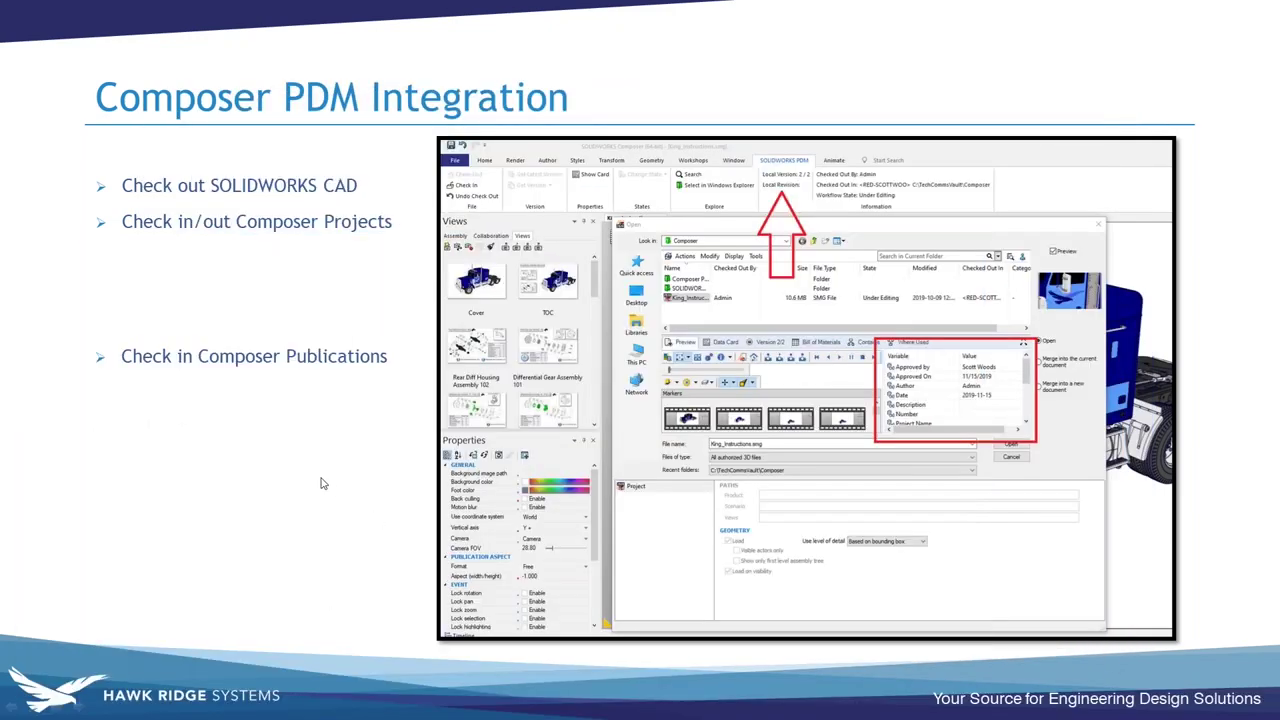
Return to Composer, restore the view showing the red arrow, and set the arrow's inlaid text to "Remove Shell".
left_click(350, 489)
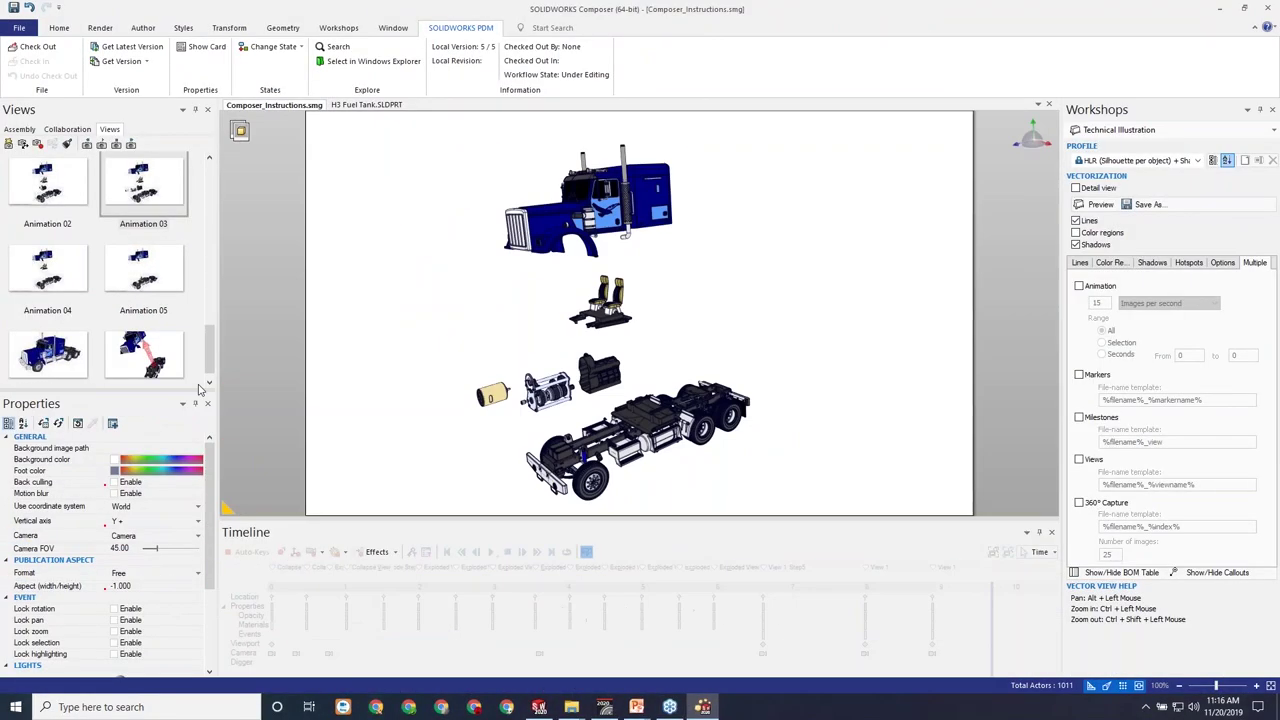
left_click(145, 353)
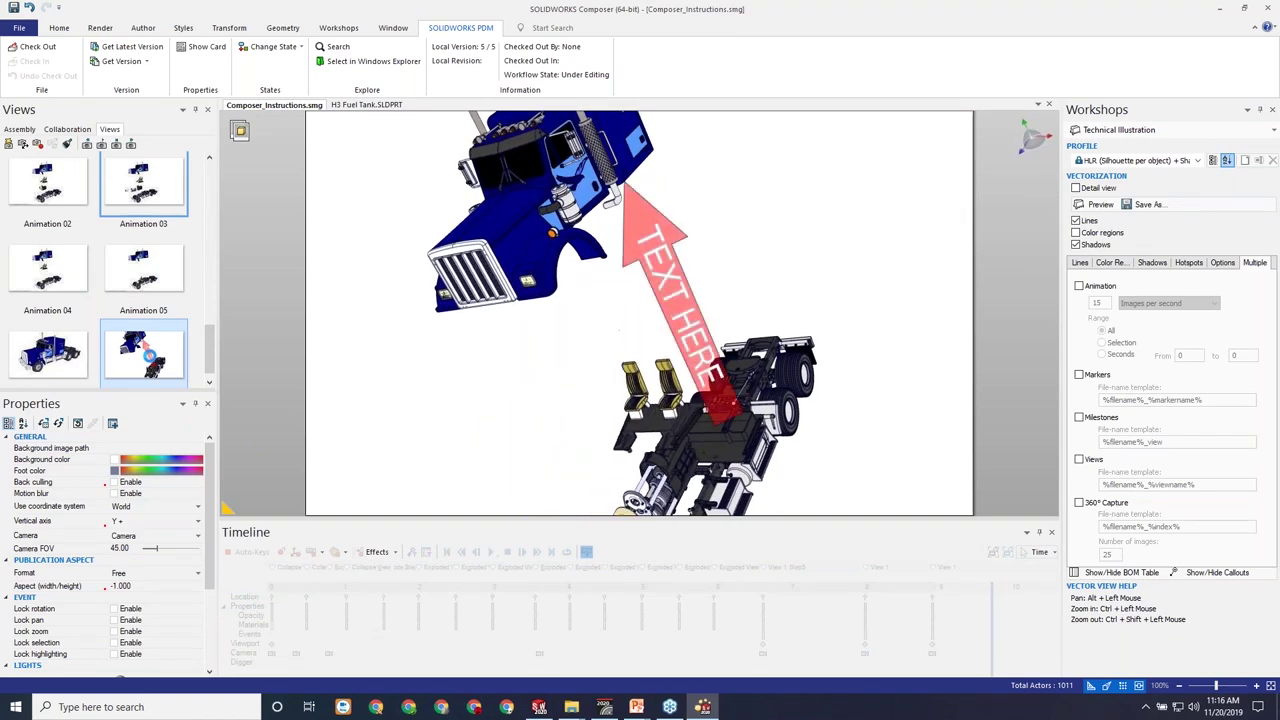
left_click_drag(608, 330, 680, 278)
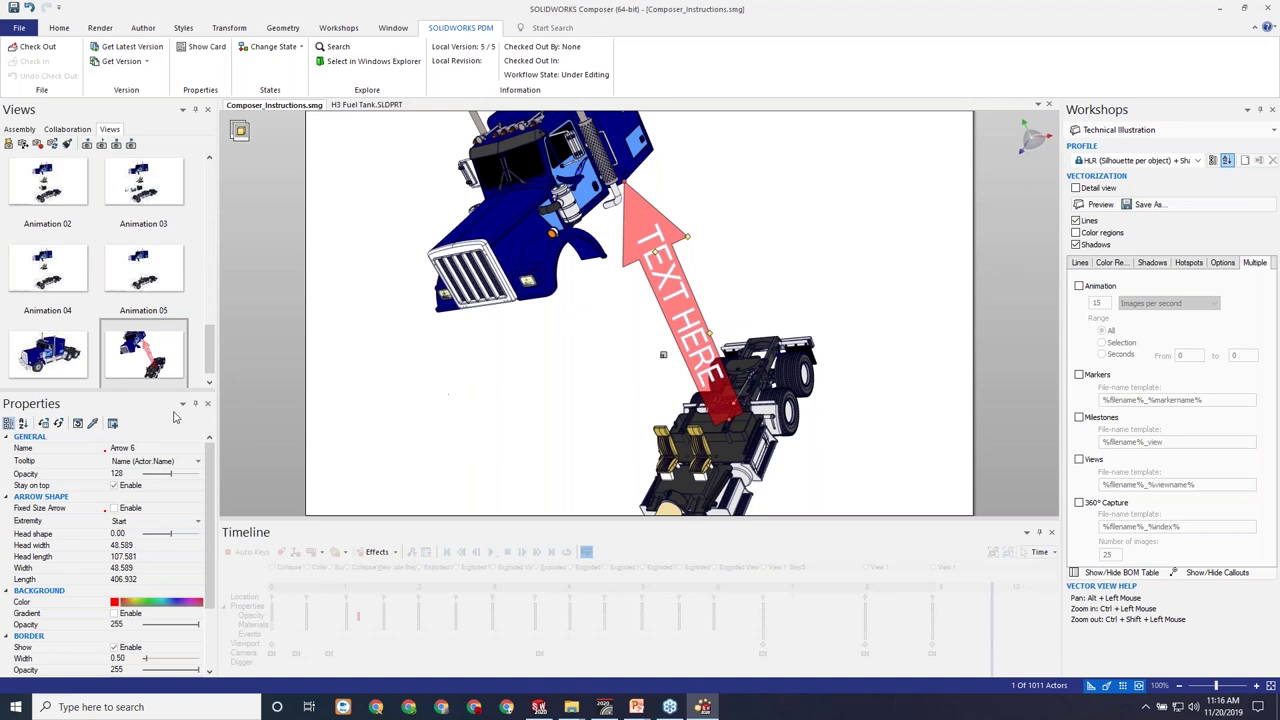
left_click_drag(164, 393, 164, 263)
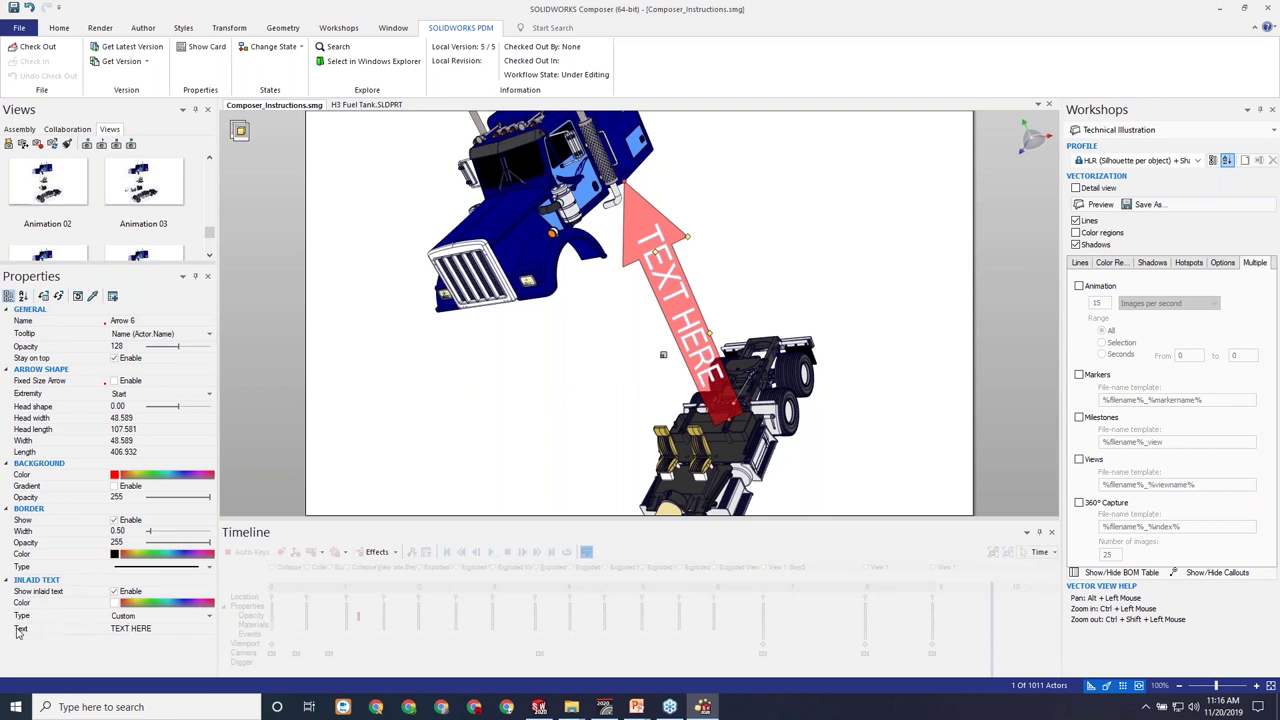
left_click(113, 628)
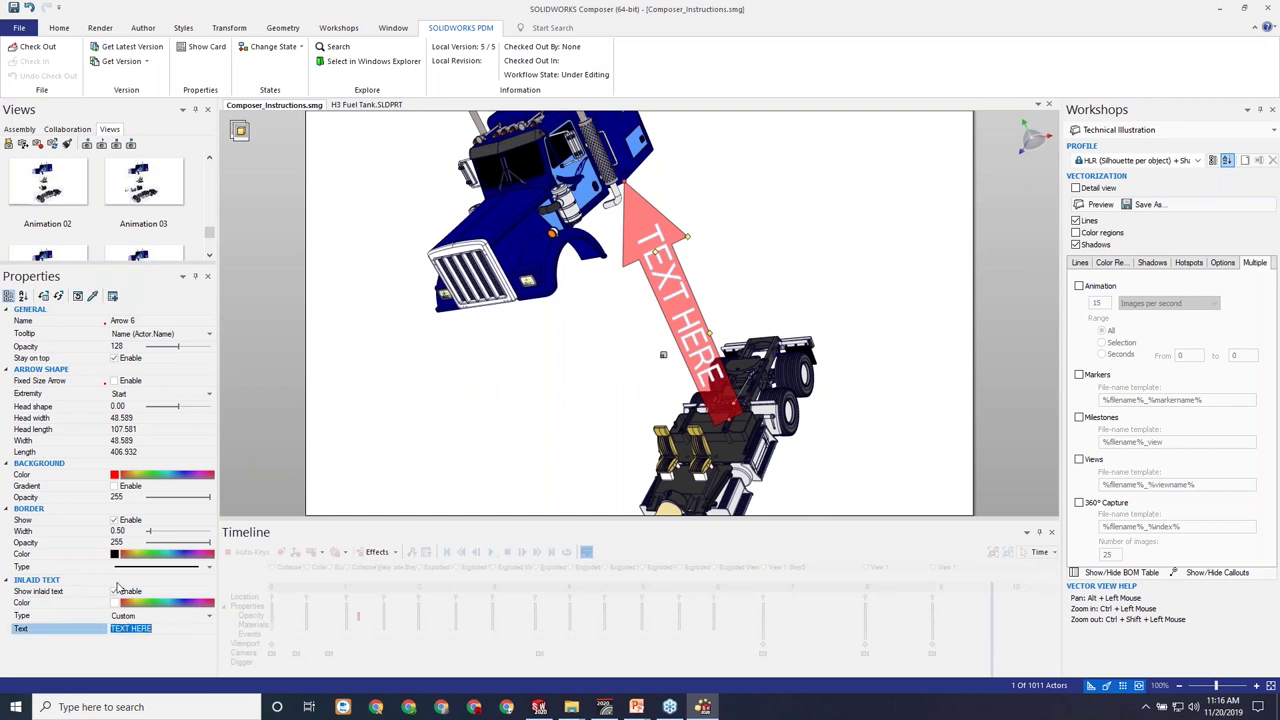
type("Remove Shell")
key("Return")
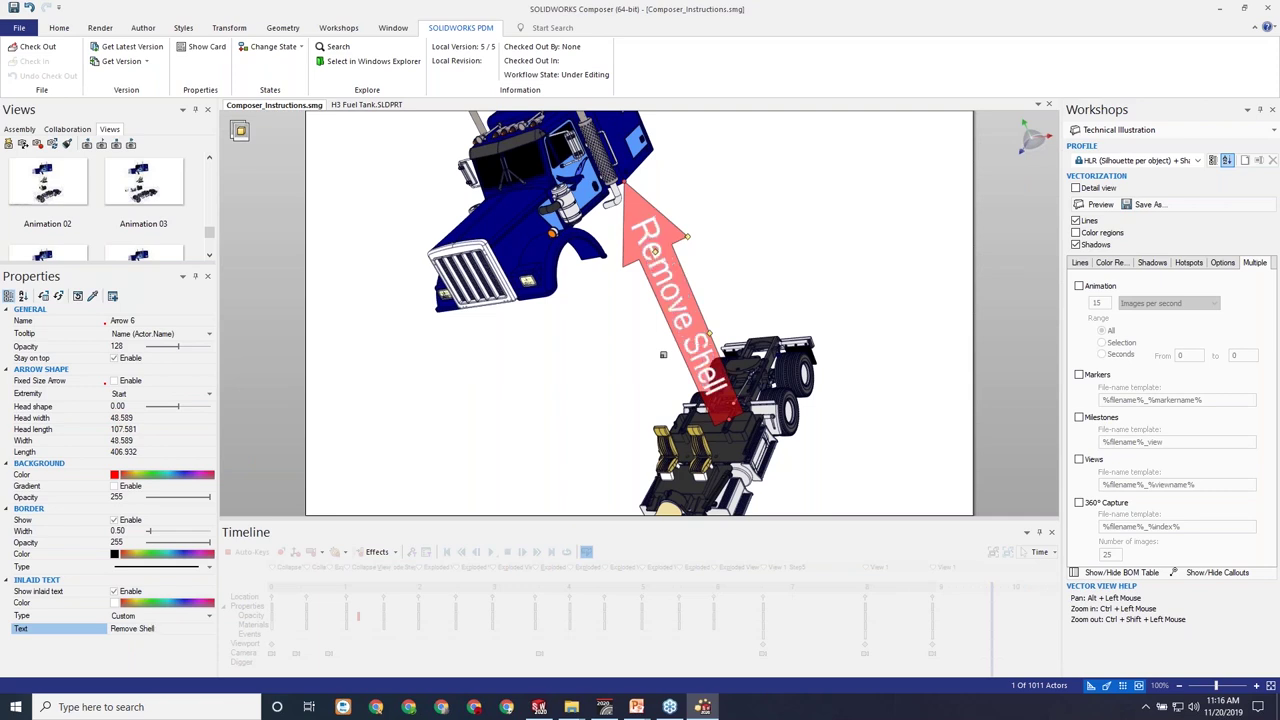
Update View 1 with the current scene so it captures the edited arrow text.
left_click(584, 408)
scroll(150, 220, "down", 2)
left_click(160, 238)
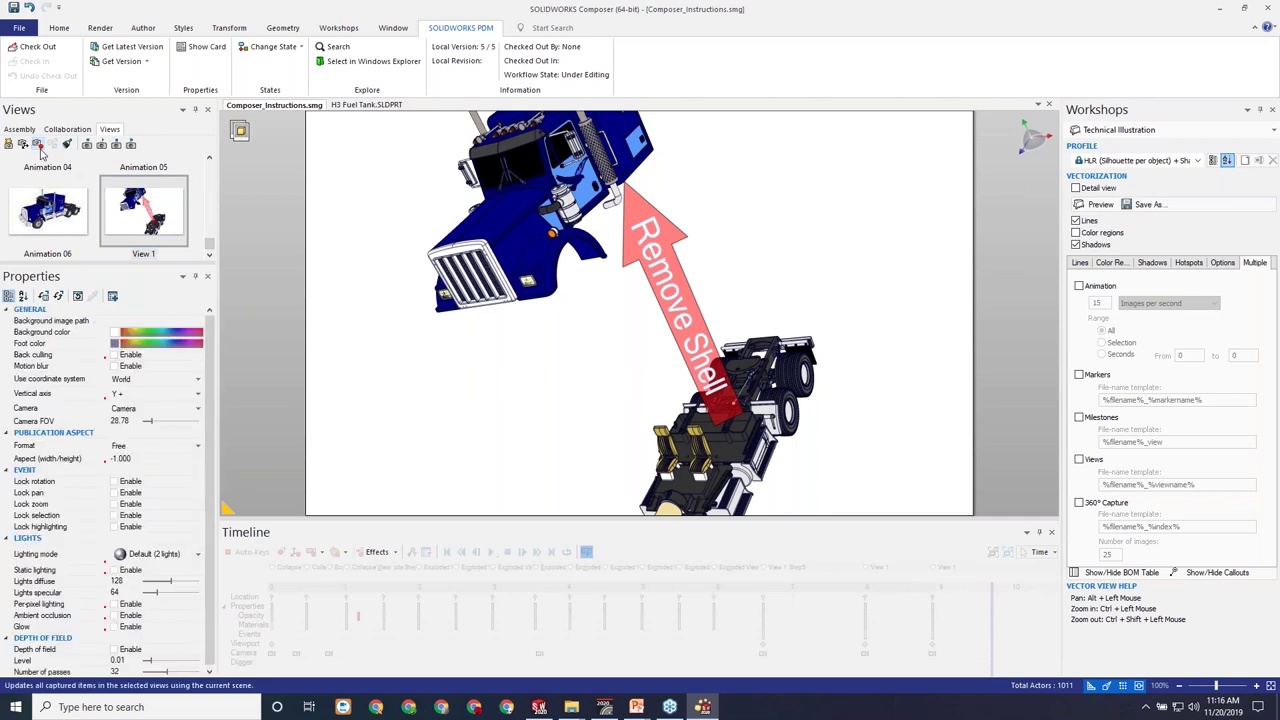
left_click(38, 145)
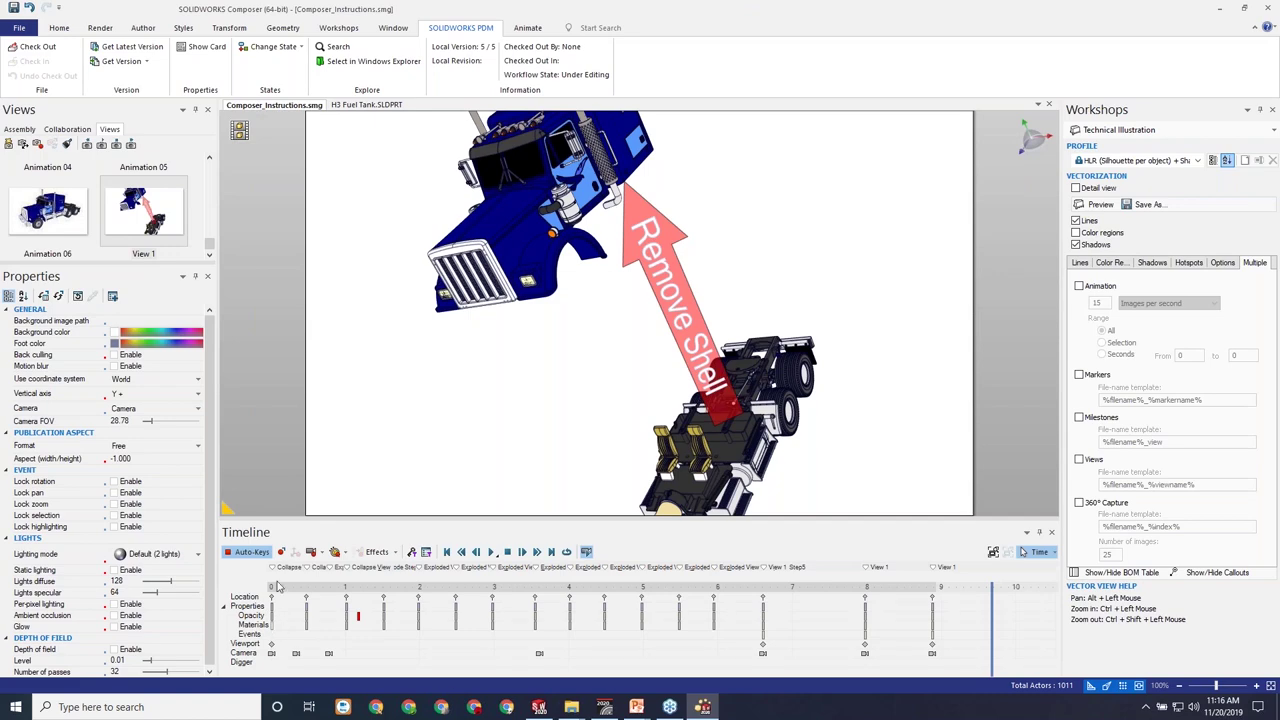
Switch to Animation mode and place View 1 on the timeline at position 295, about 9.8 s.
left_click(285, 676)
left_click_drag(285, 672, 950, 642)
mouse_move(143, 207)
left_mouse_down()
mouse_move(997, 523)
mouse_move(1004, 655)
left_mouse_up()
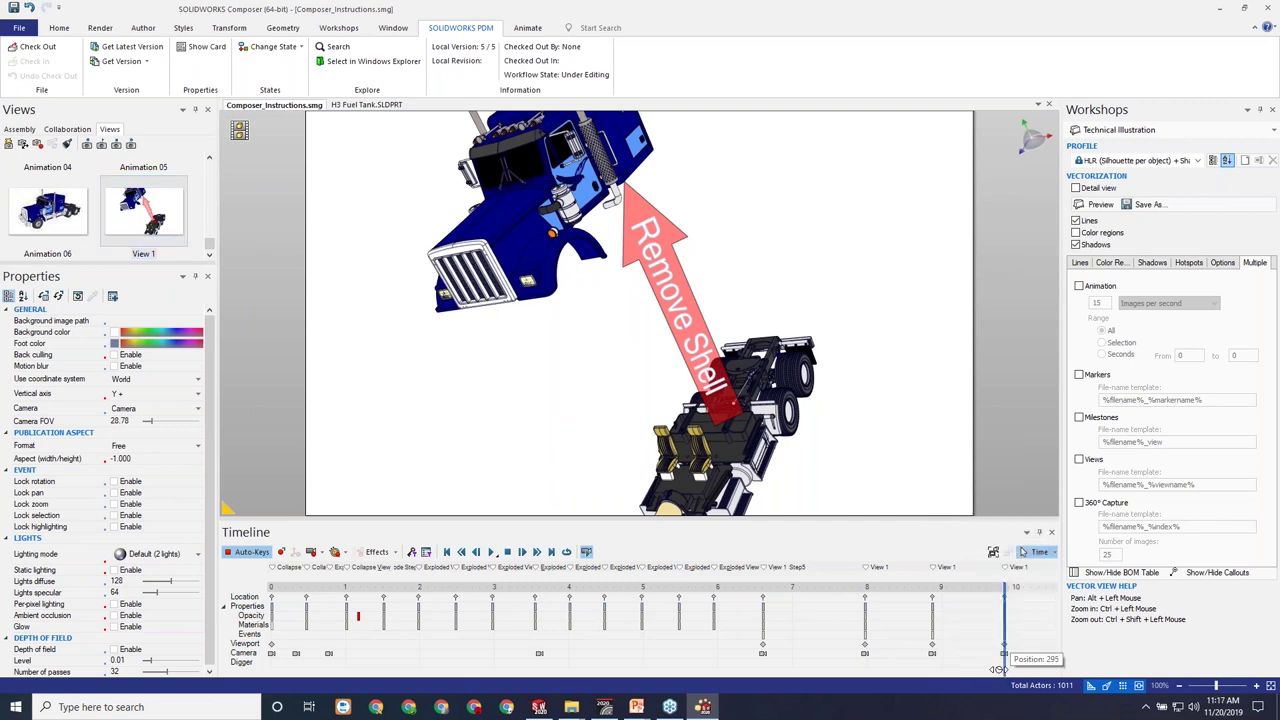
left_click_drag(1004, 665, 998, 632)
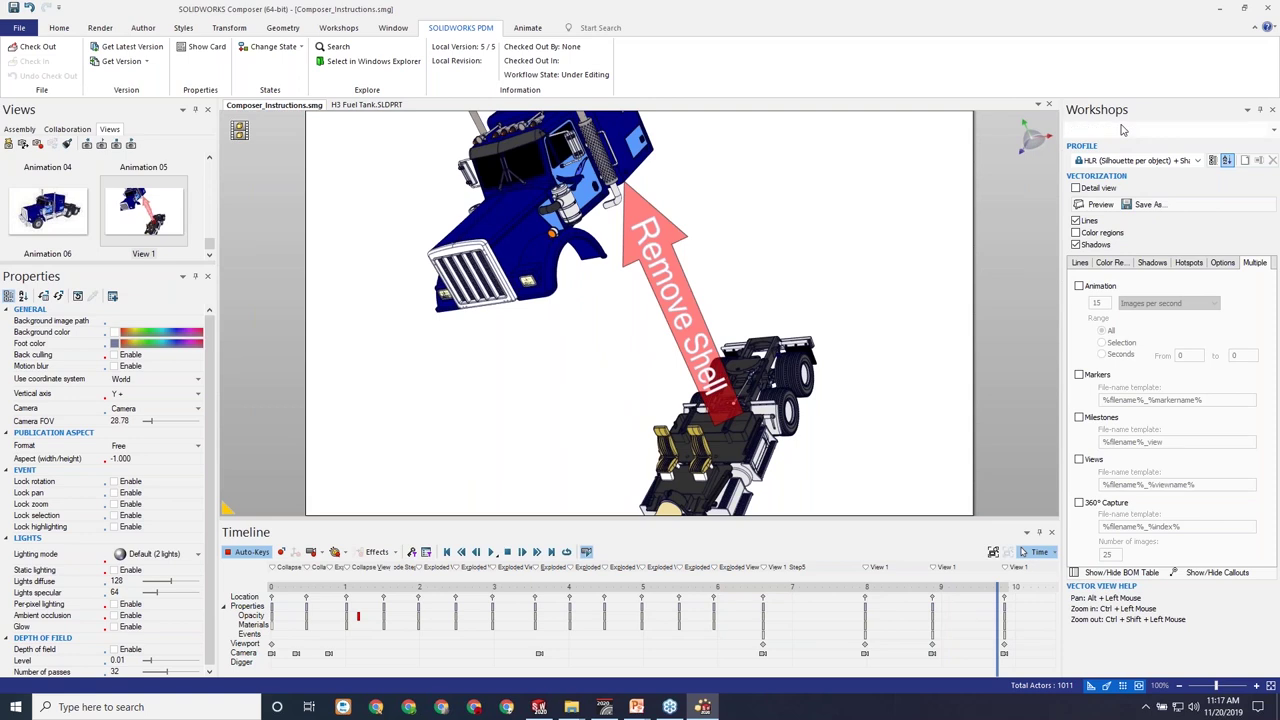
Switch to the Video workshop and review the file types offered for saving the video, cancelling without saving.
left_click(1122, 130)
left_click(1100, 308)
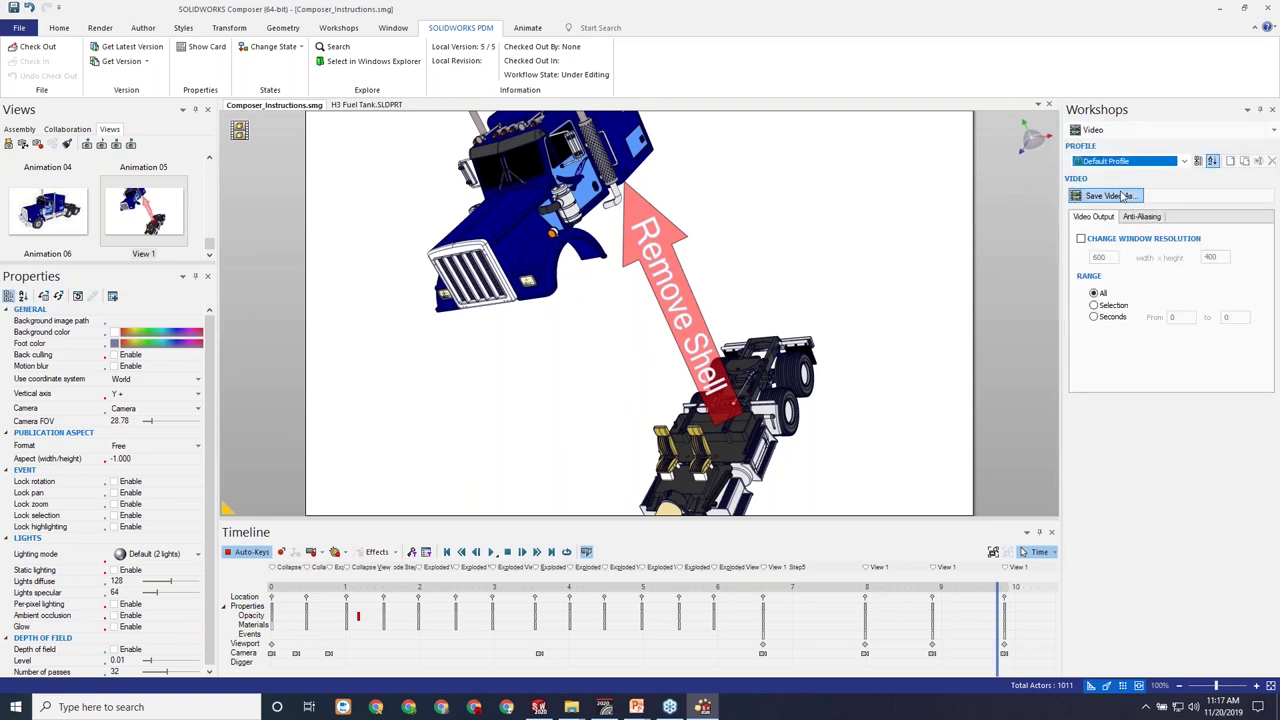
left_click(1106, 195)
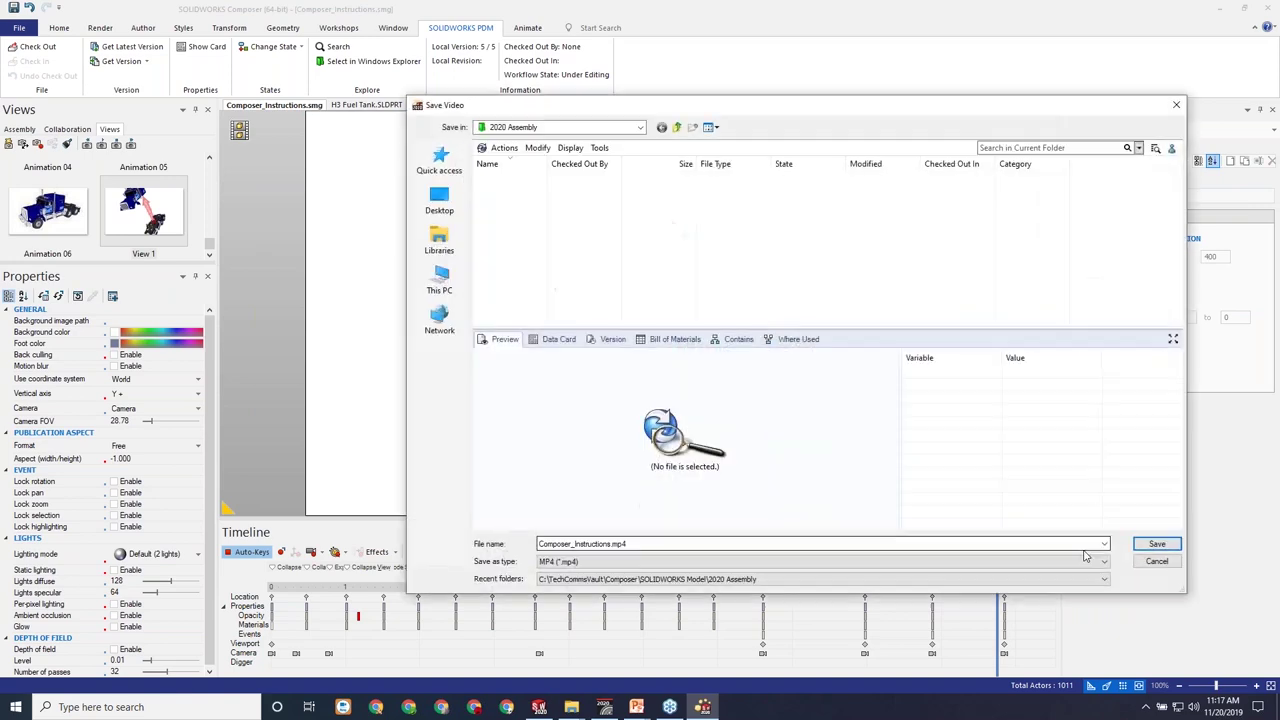
left_click(608, 566)
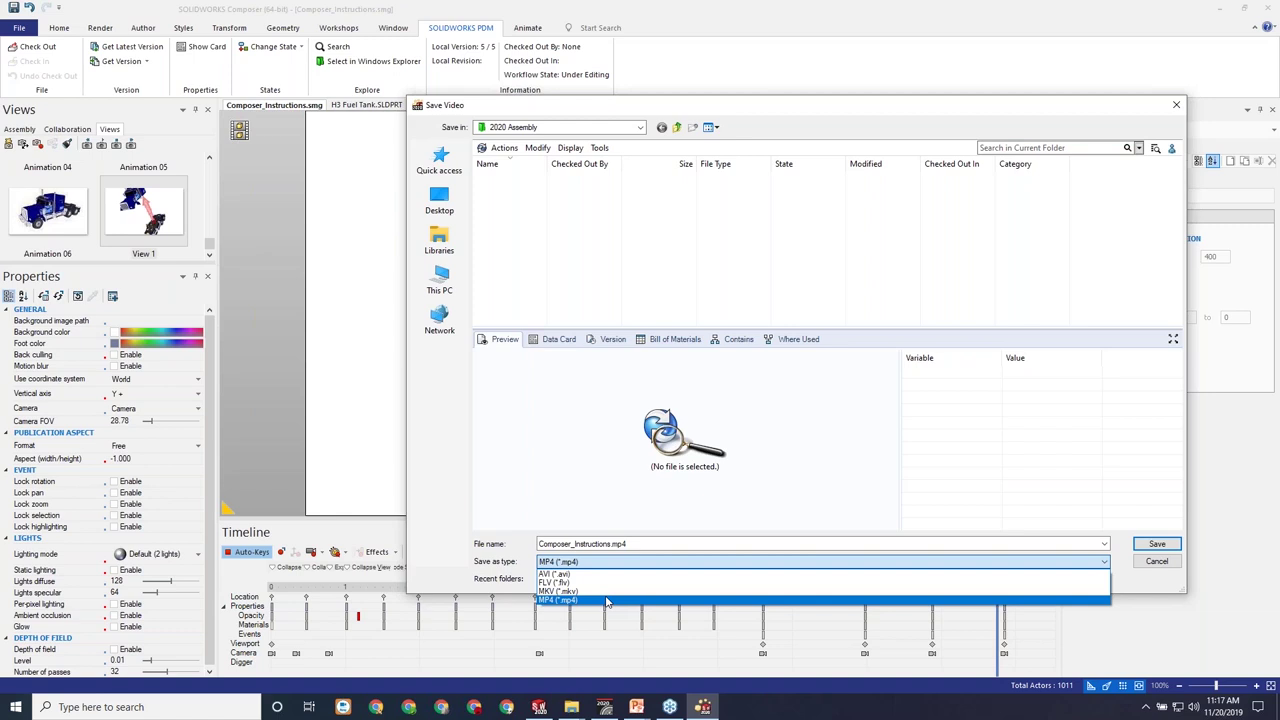
left_click(1179, 576)
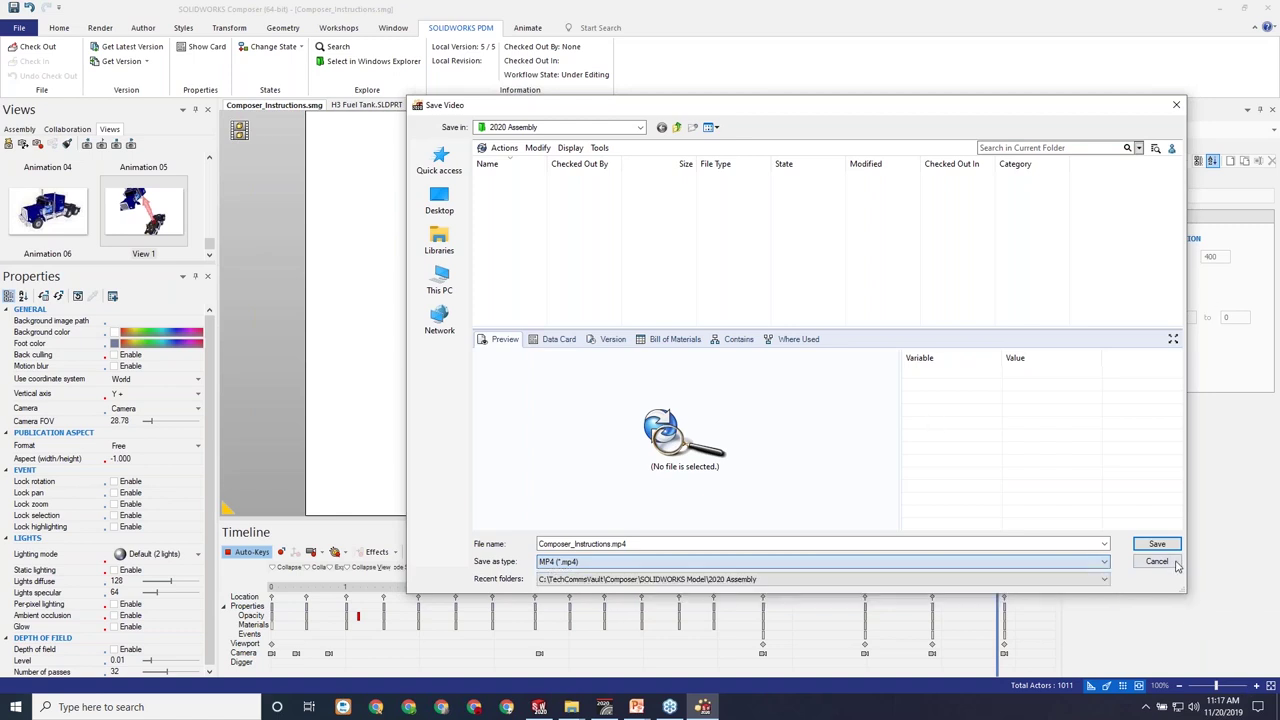
left_click(1157, 561)
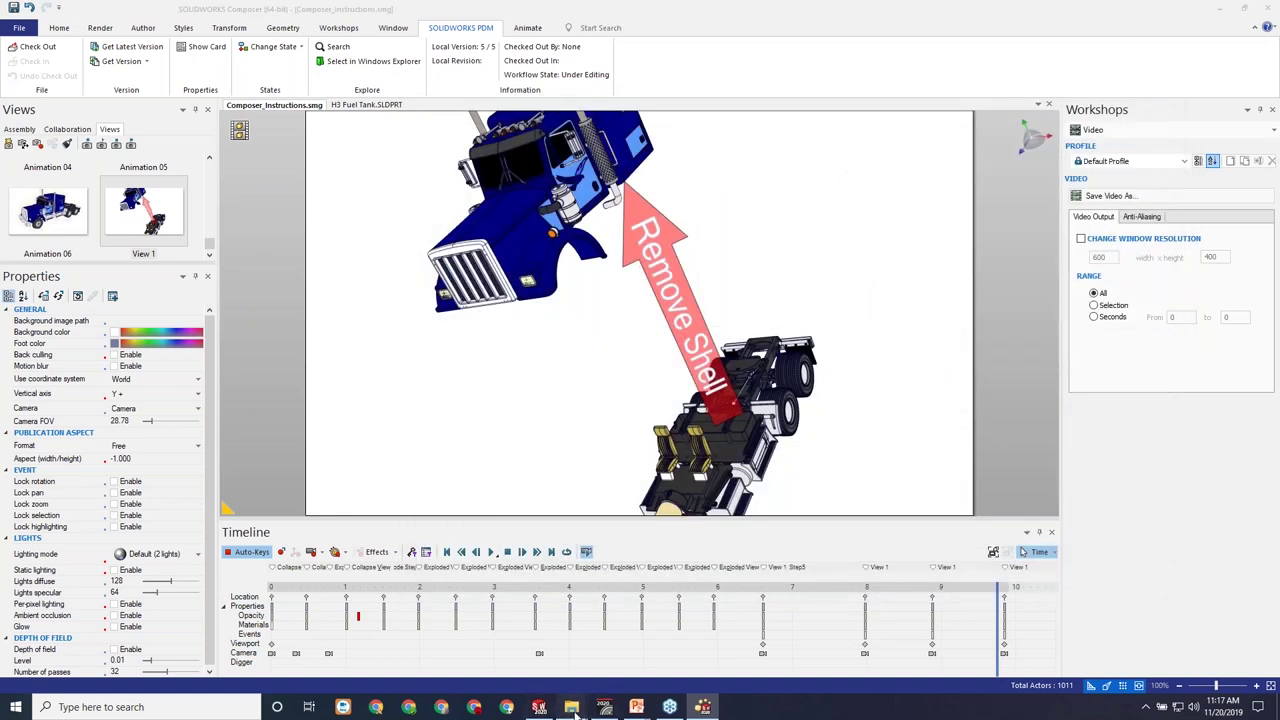
Switch to File Explorer's TechCommsVault, play Composer_Instructions.mp4 from the Composer Publications folder in VLC, and close the player.
mouse_move(571, 706)
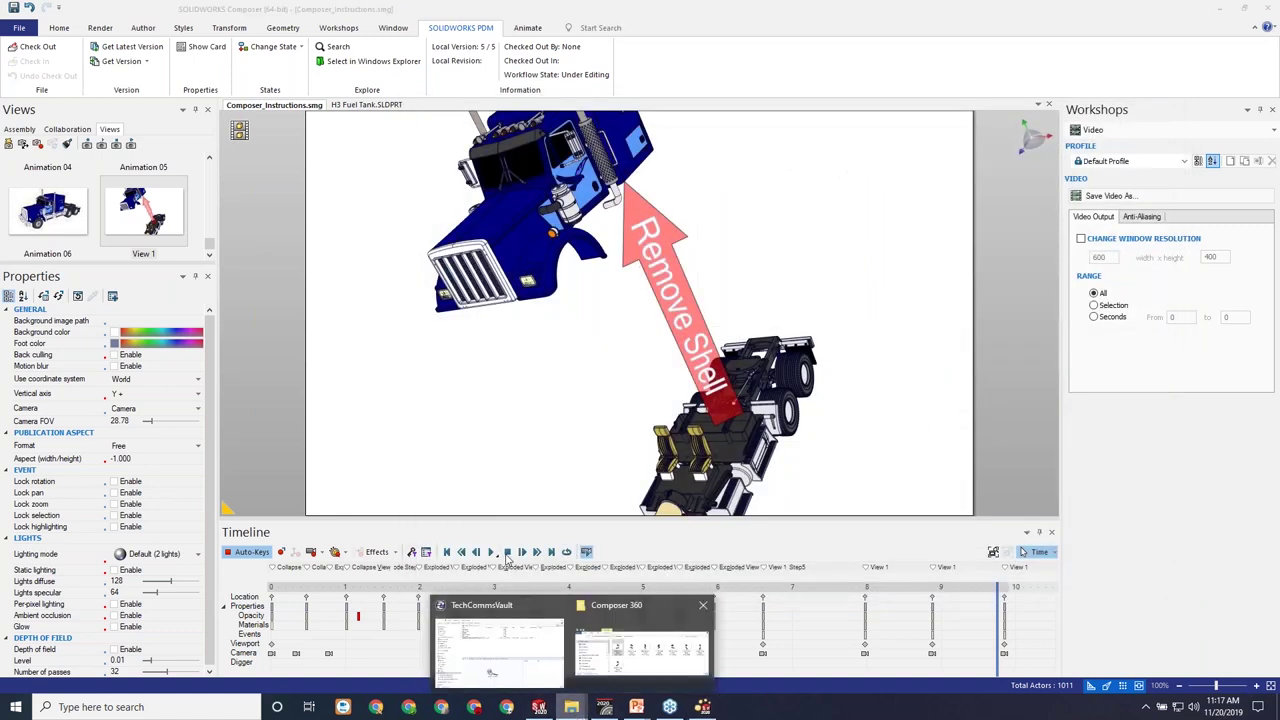
left_click(543, 624)
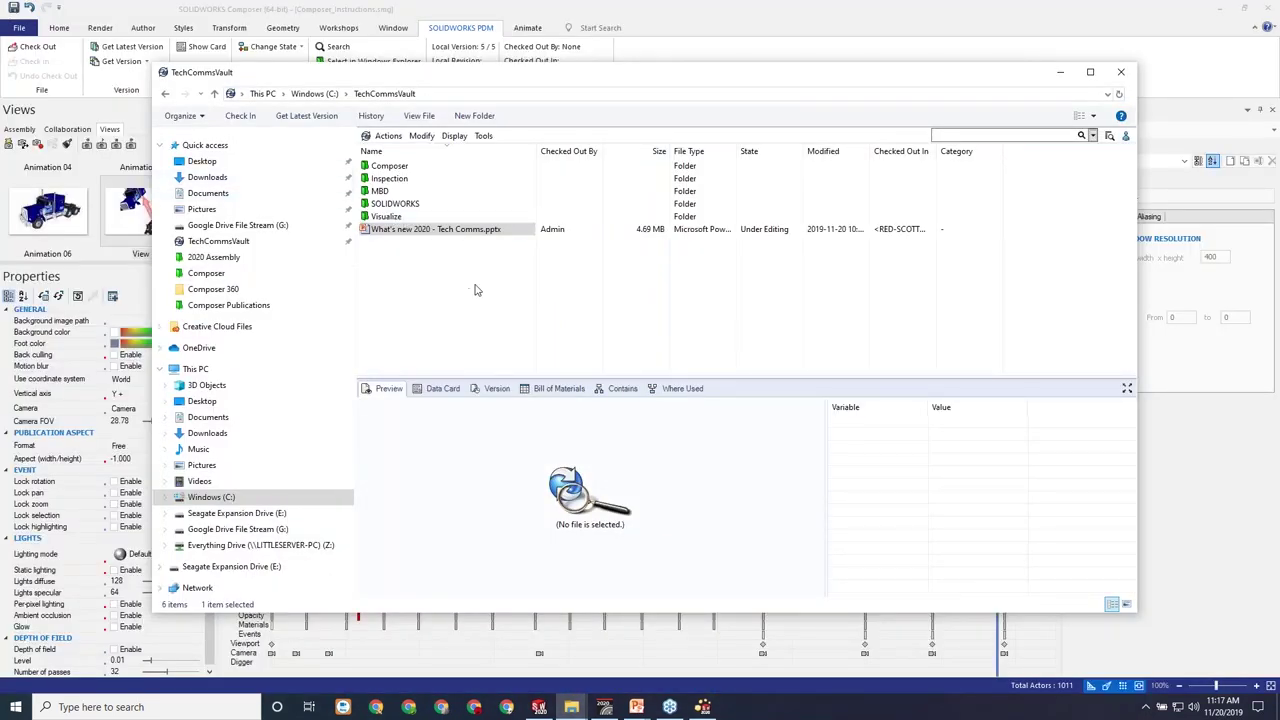
double_click(404, 167)
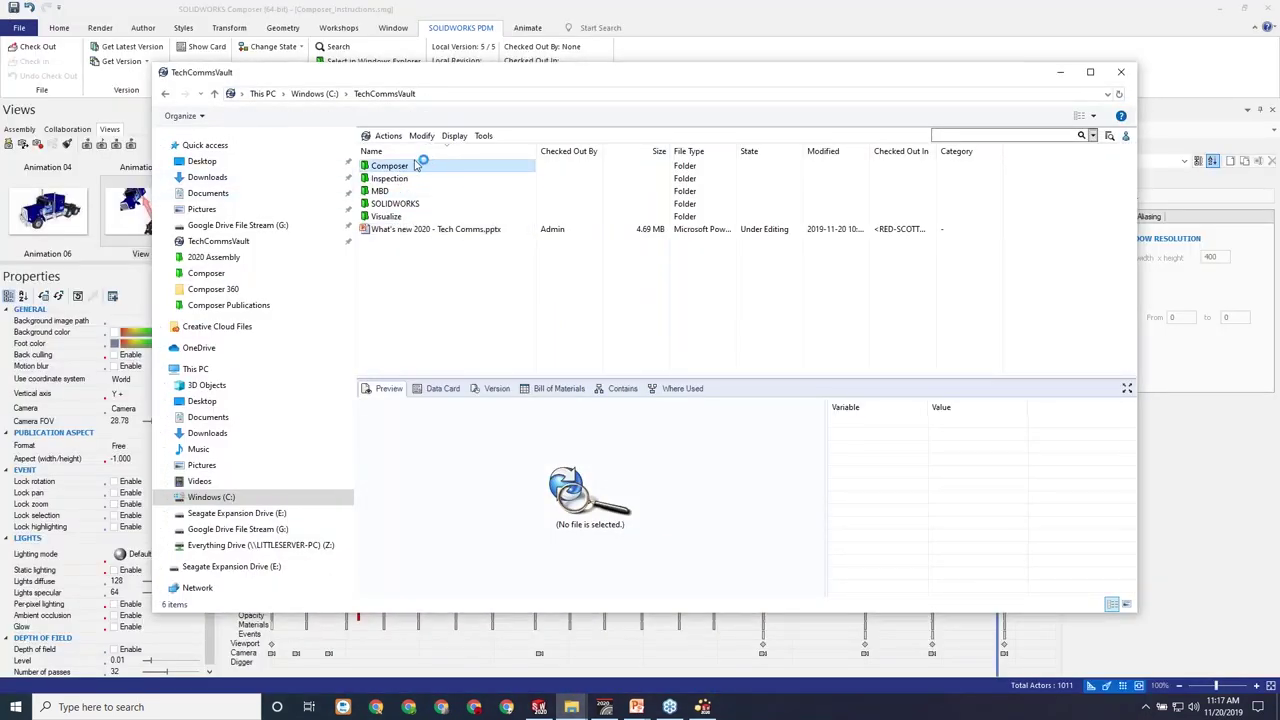
double_click(437, 170)
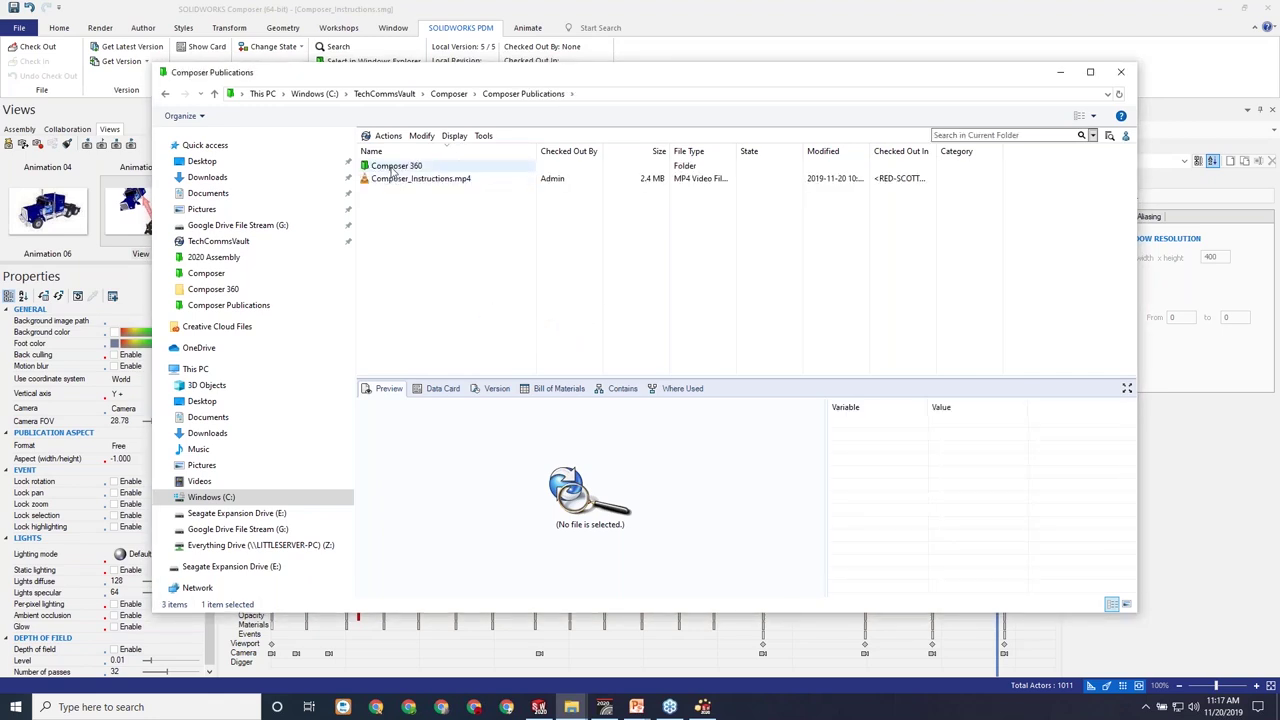
left_click(461, 183)
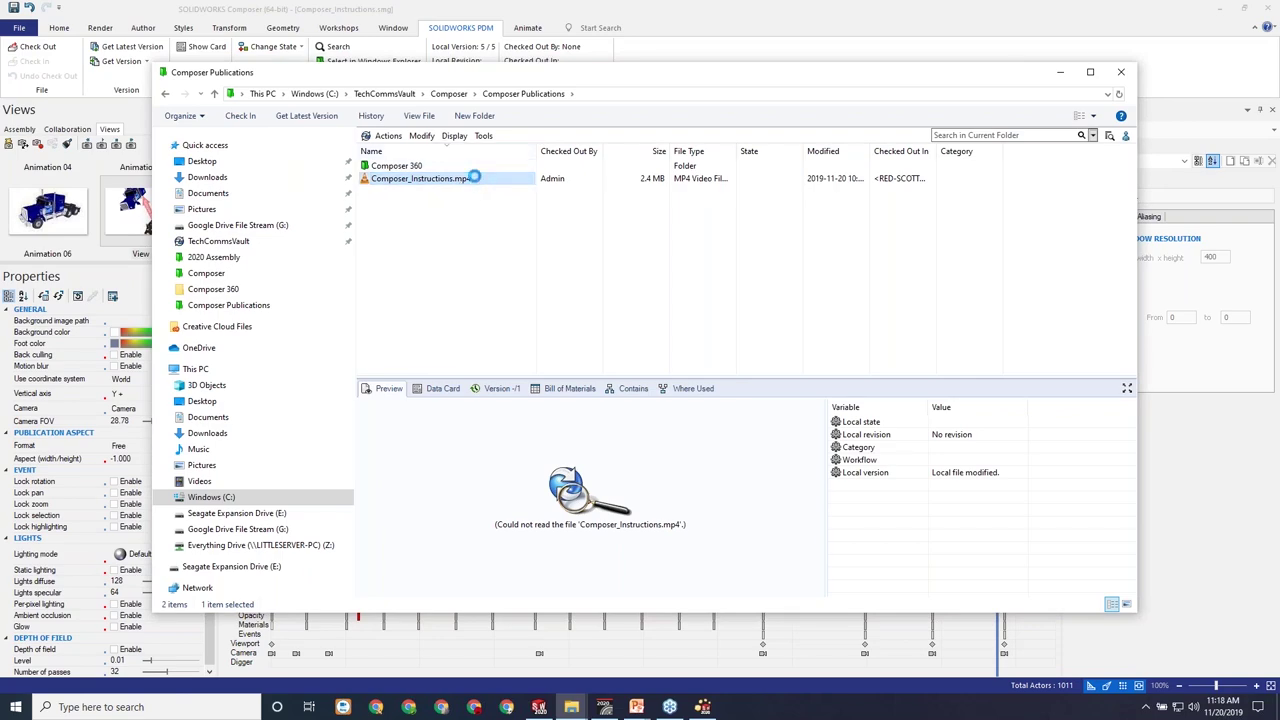
key("Return")
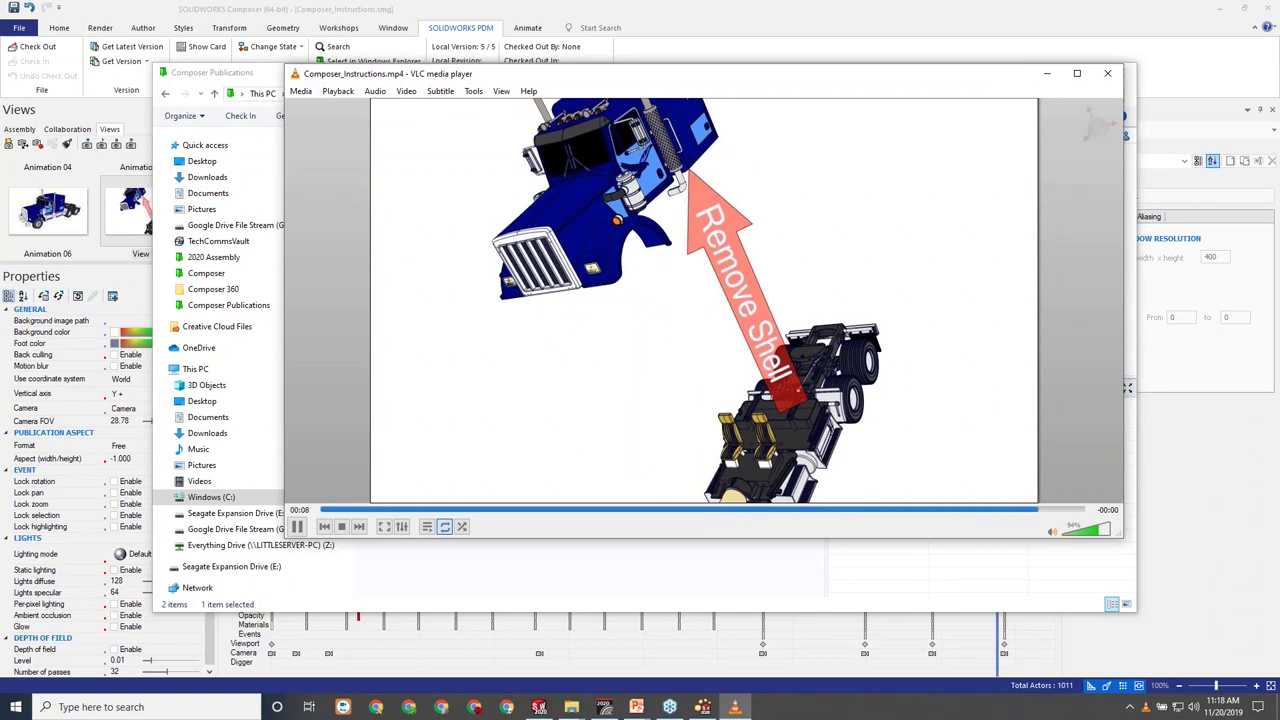
left_click(1107, 73)
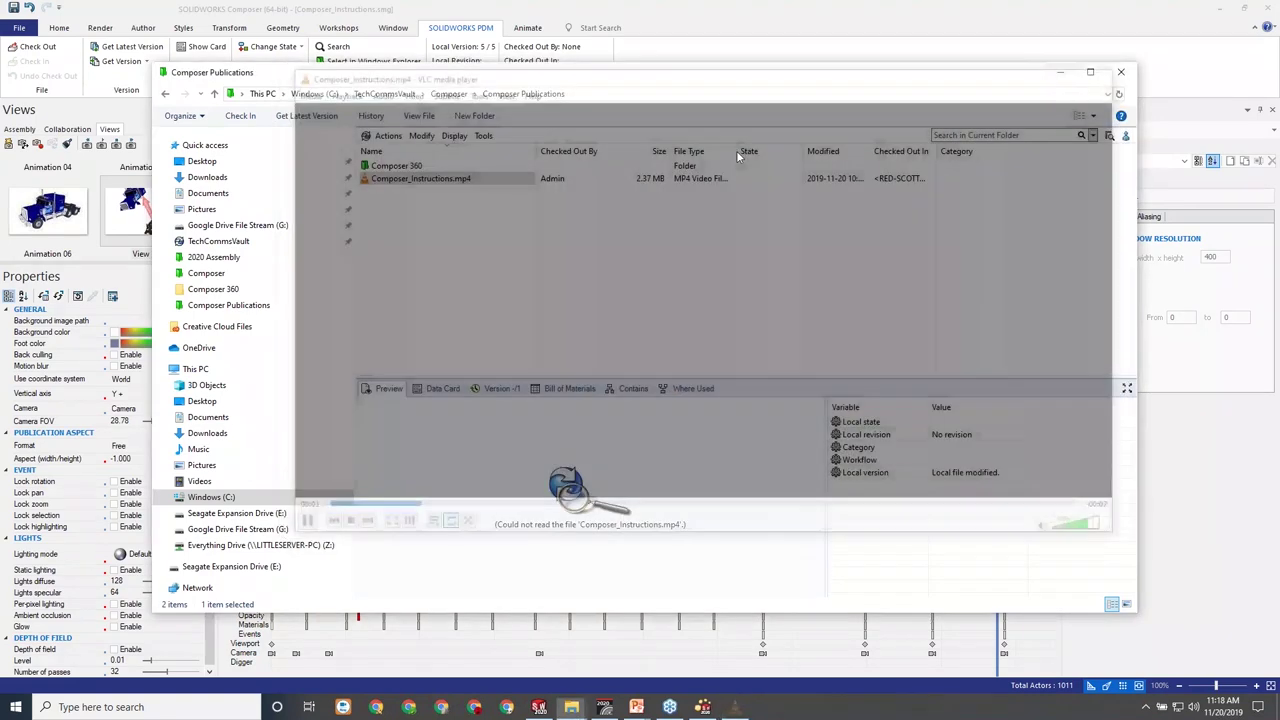
Check Composer_Instructions.mp4 in to the vault from the Composer Publications folder, without a comment.
right_click(467, 181)
left_click(398, 180)
left_click(240, 116)
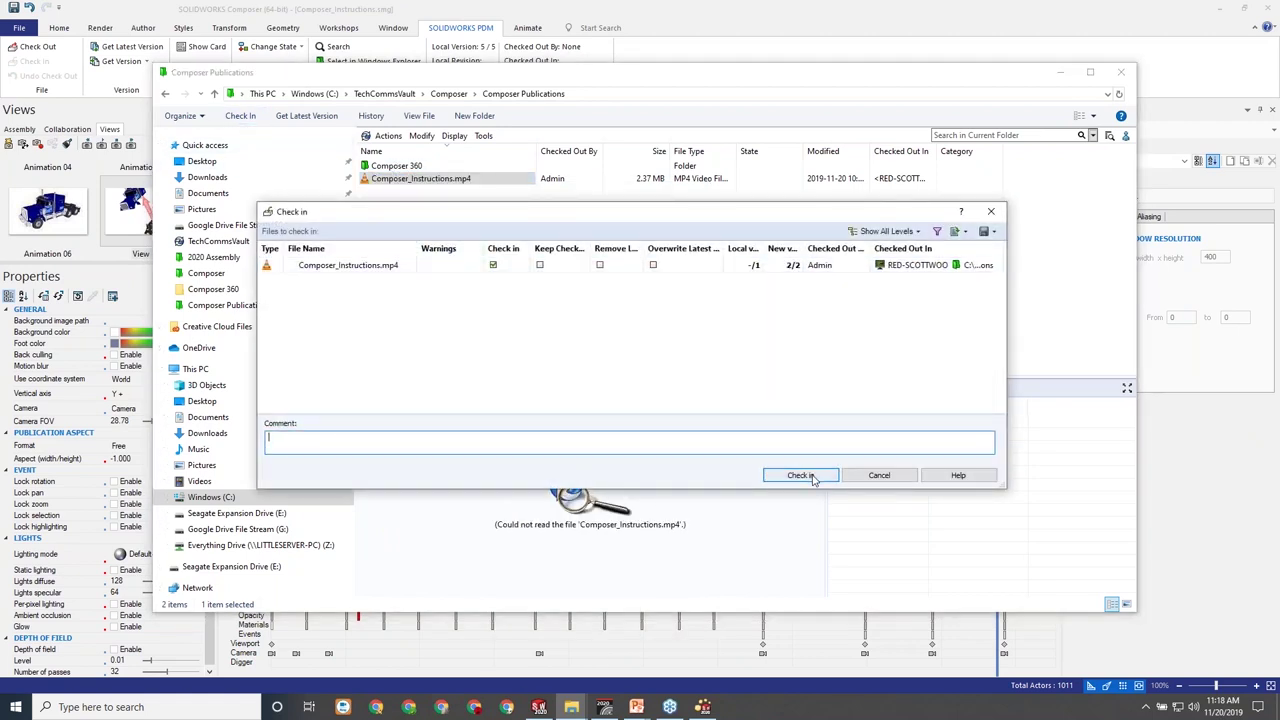
left_click(790, 476)
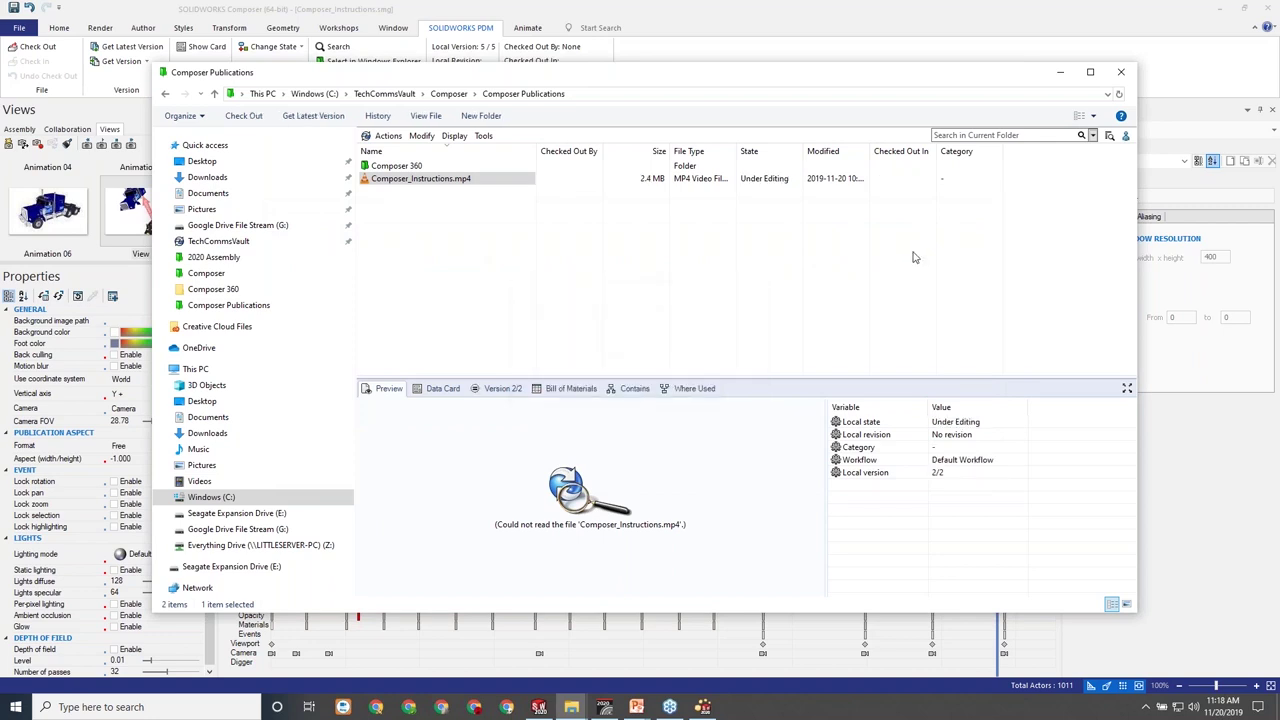
left_click_drag(884, 77, 837, 46)
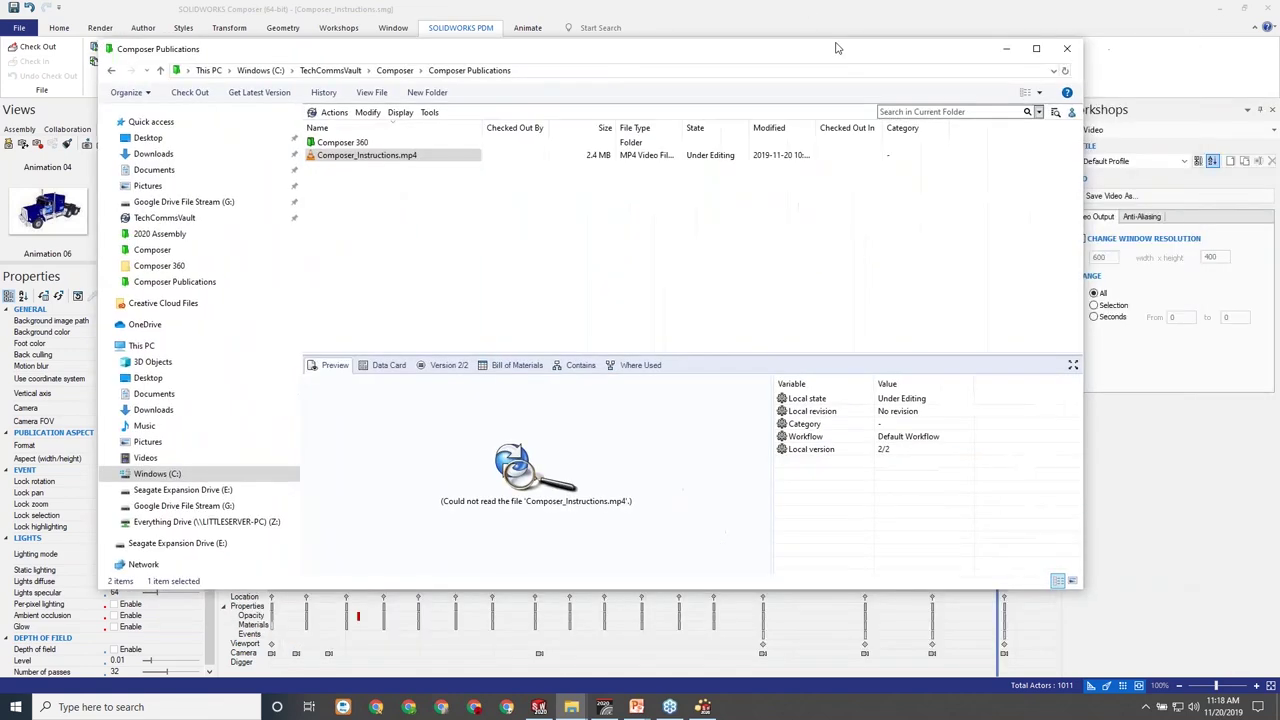
left_click(1022, 551)
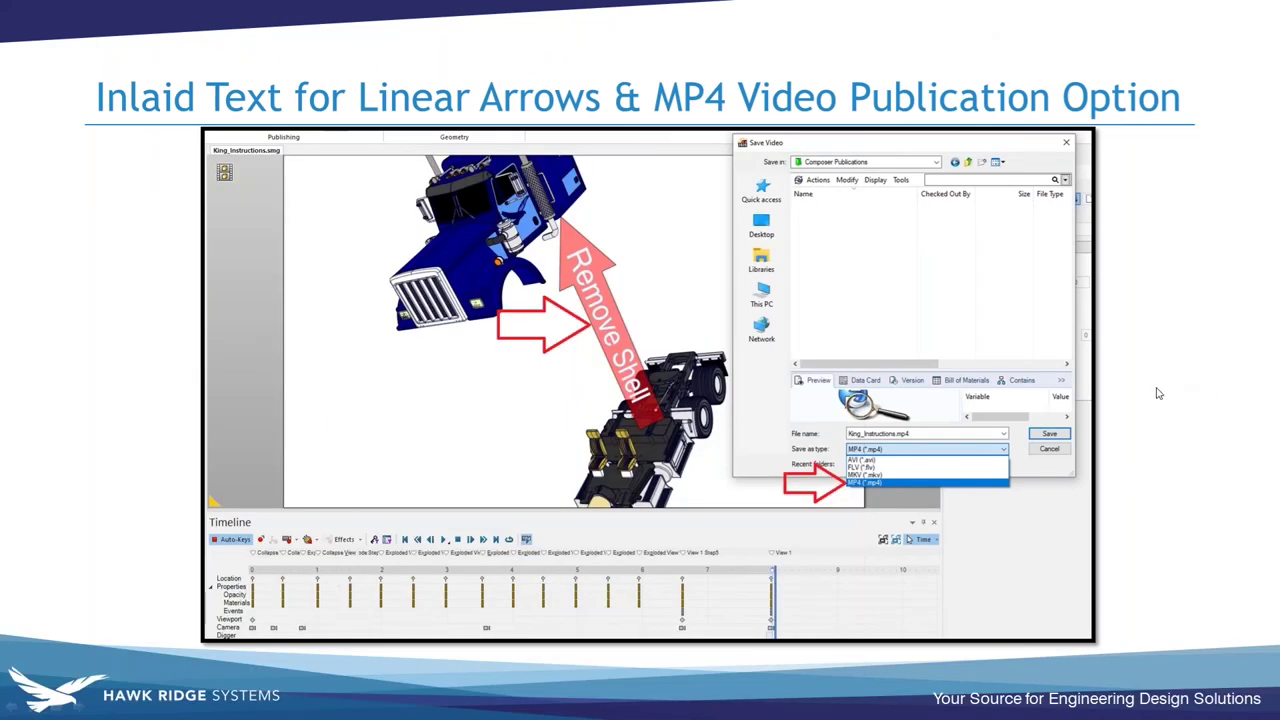
key("Right")
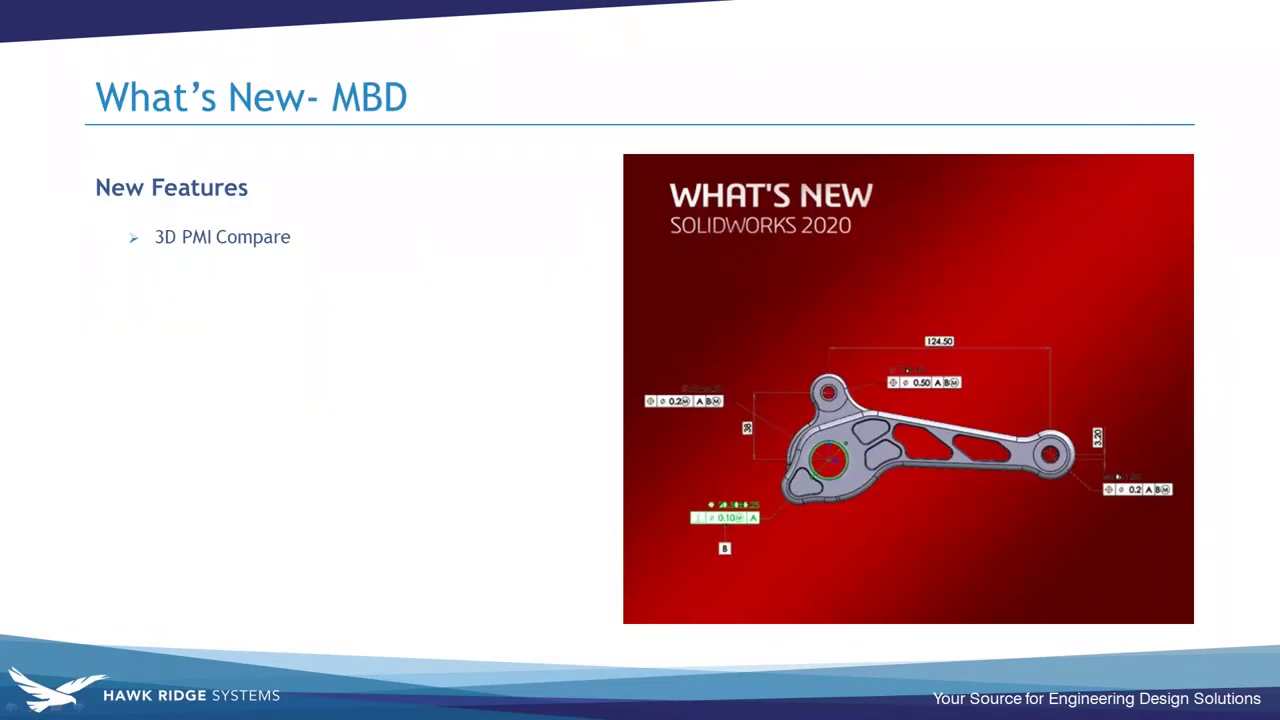
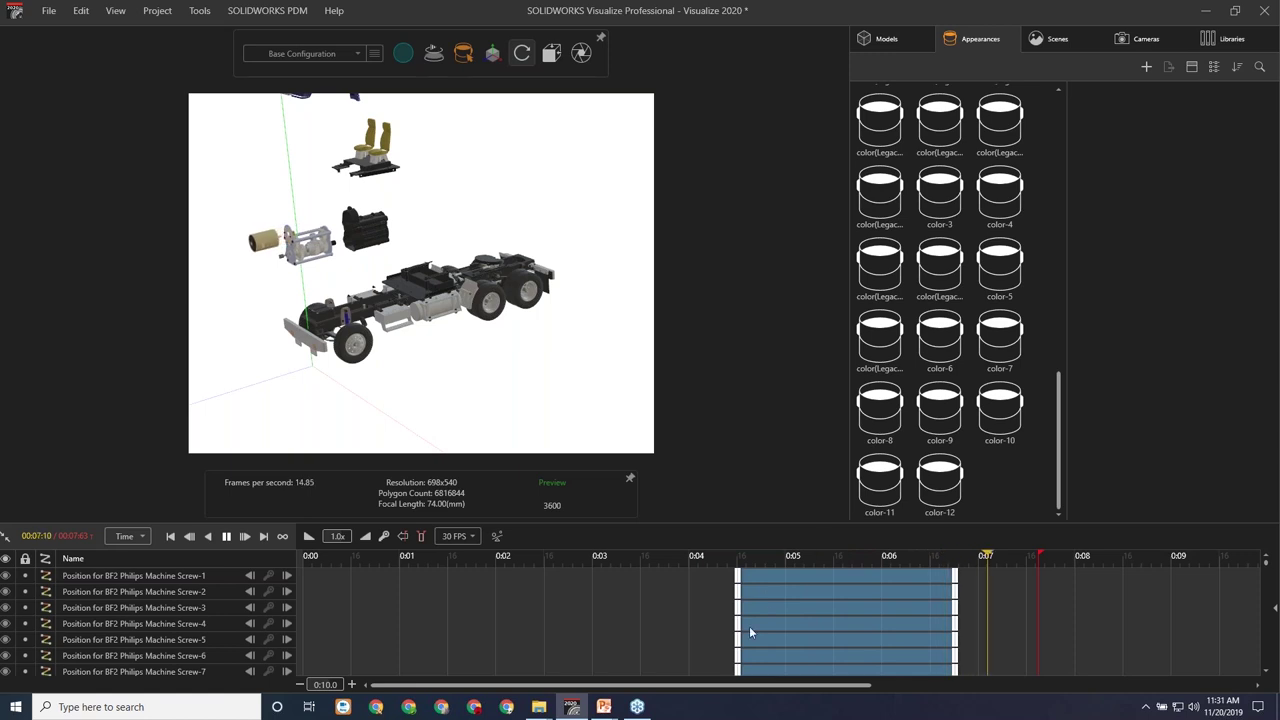
Stop the animation playback near the start of the timeline, with the truck assembled, and frame the cab roof closely.
left_click(538, 556)
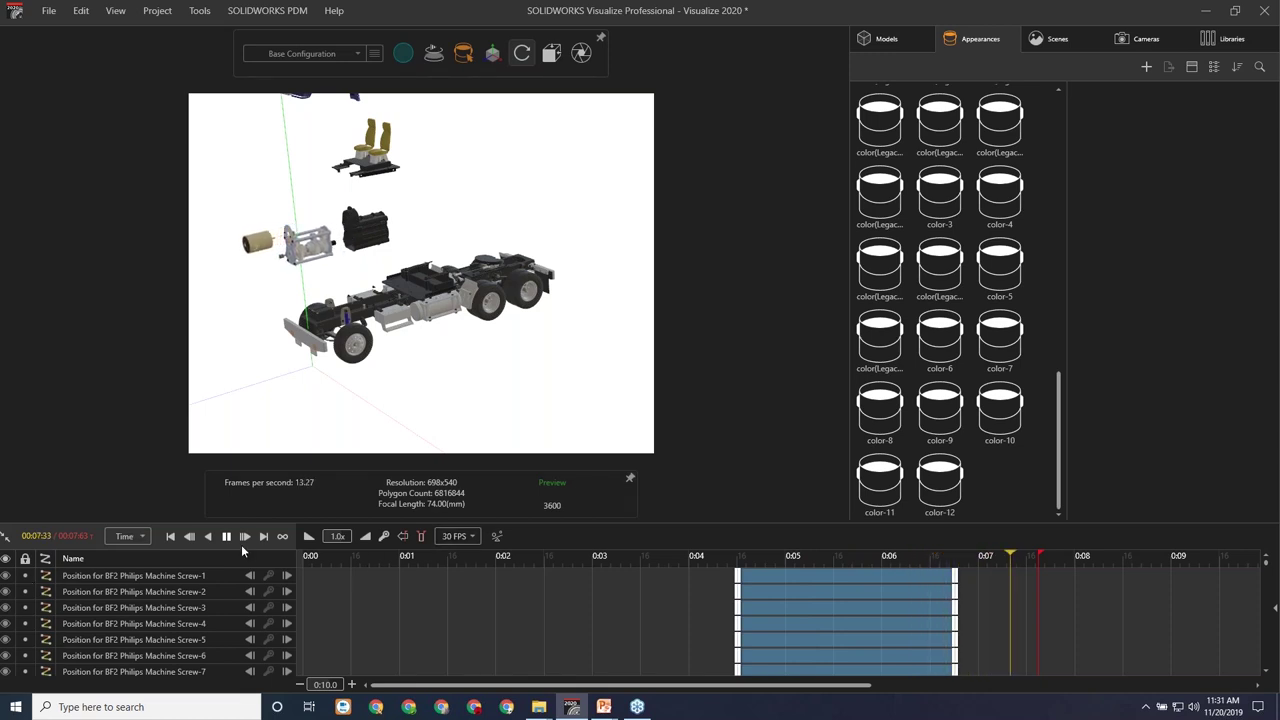
key("space")
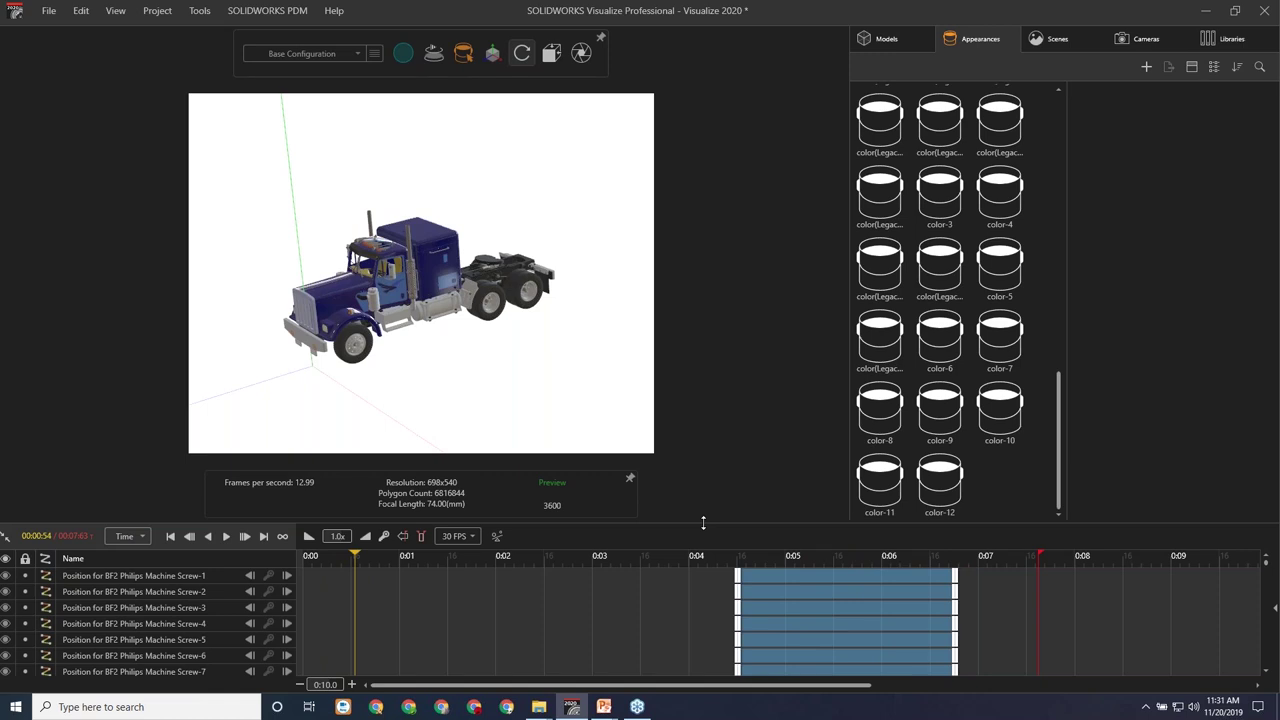
left_click_drag(410, 212, 440, 88)
mouse_move(521, 53)
left_click(523, 83)
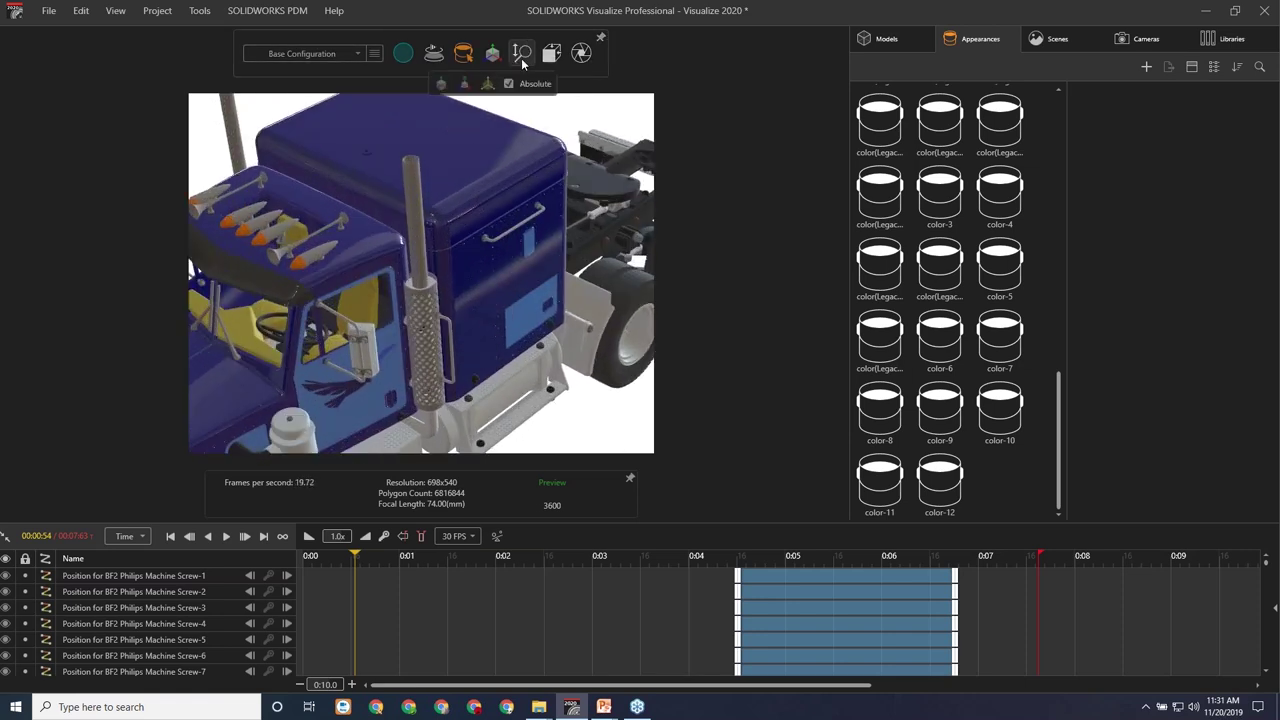
left_click(500, 83)
left_click_drag(422, 220, 455, 285)
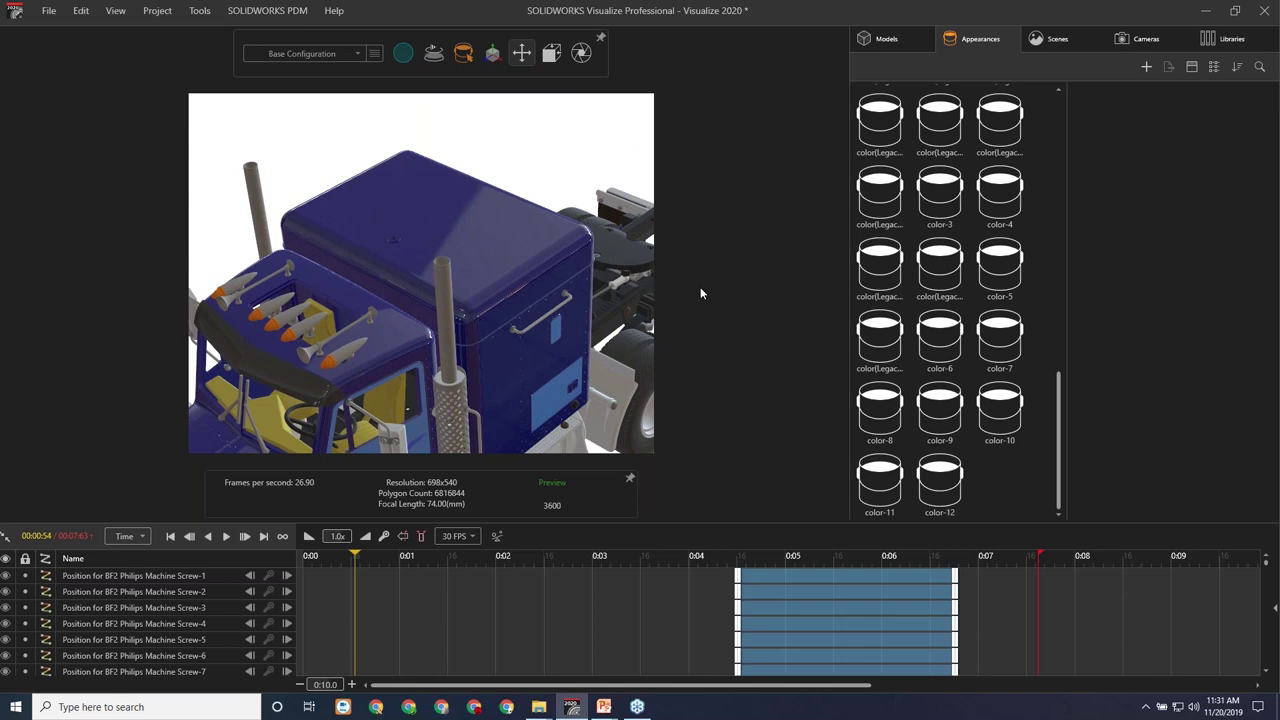
Import the Metallic.mdl appearance file from the TechCommsVault's Visualize > nvidia MDL folder into the project's appearances.
left_click(988, 44)
left_click(1148, 67)
left_click(1193, 130)
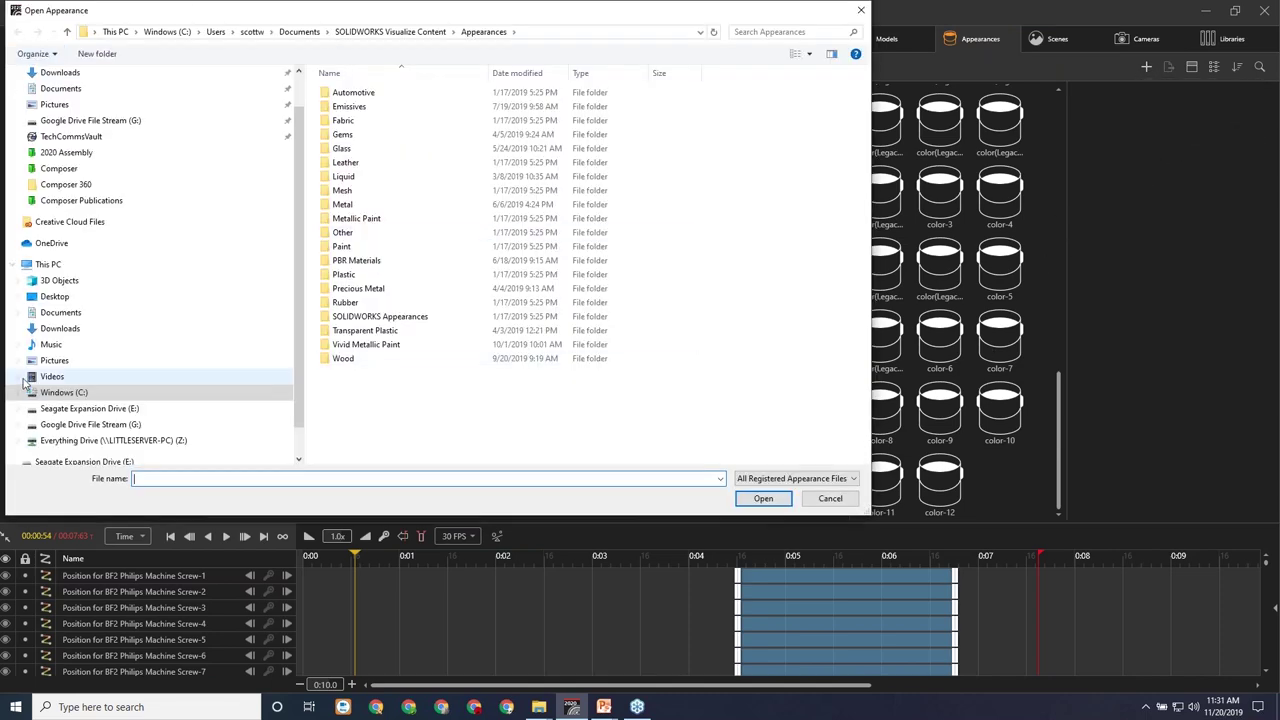
left_click(66, 393)
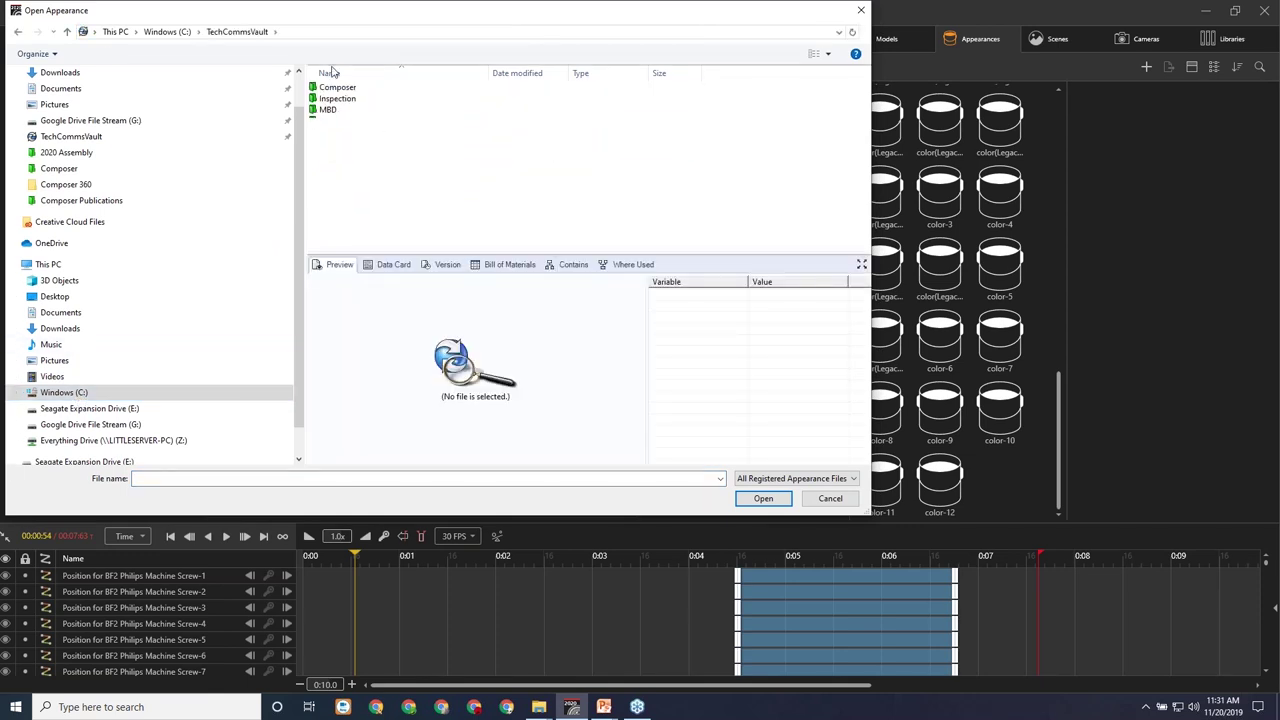
left_click(330, 121)
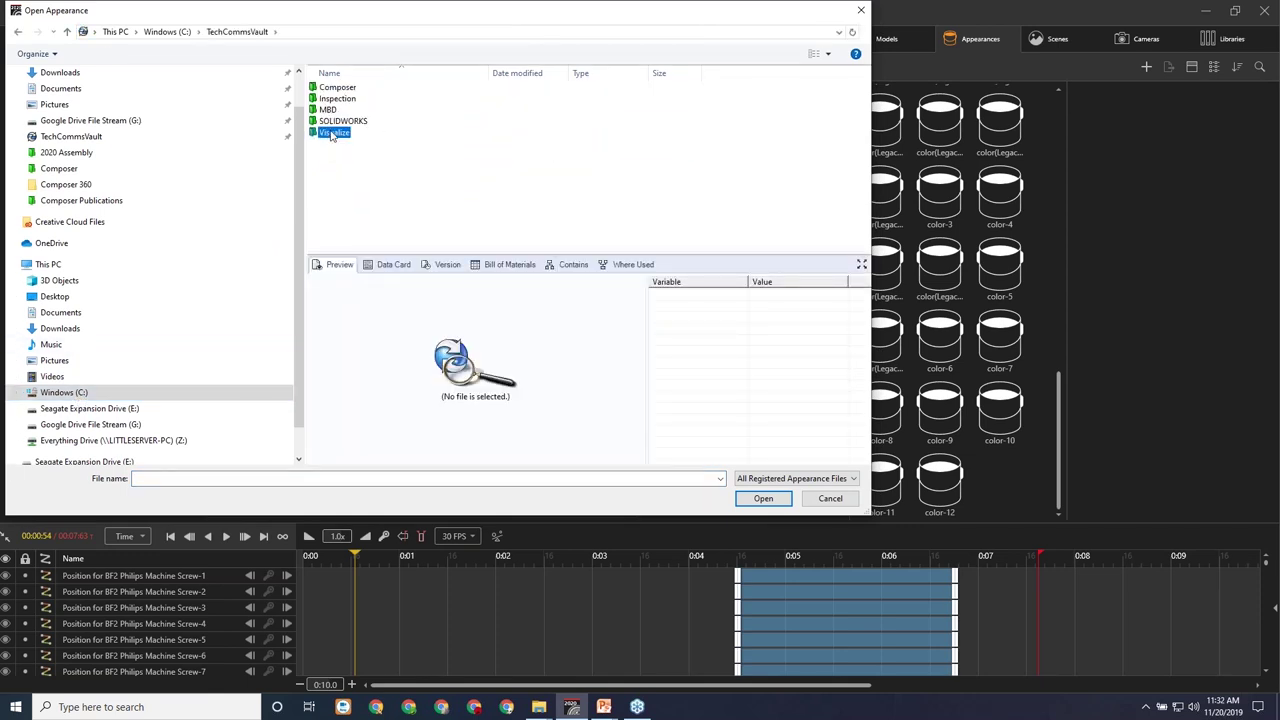
double_click(334, 133)
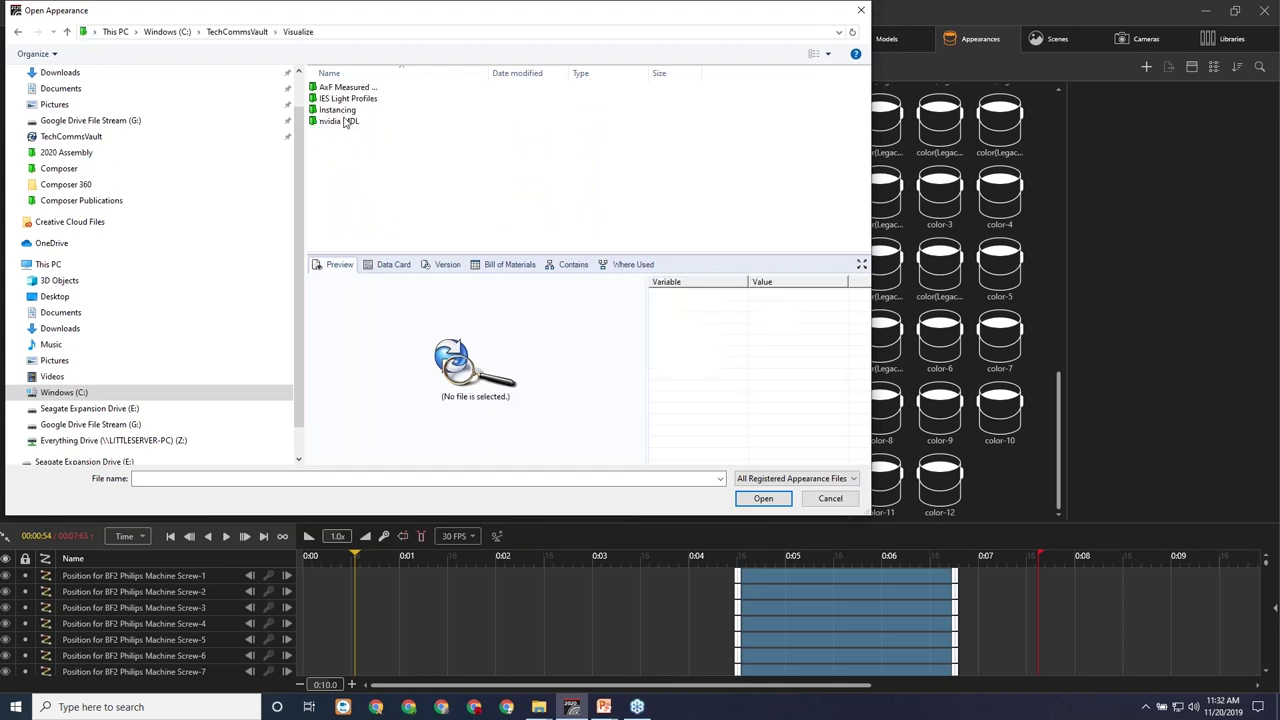
left_click(337, 122)
double_click(337, 122)
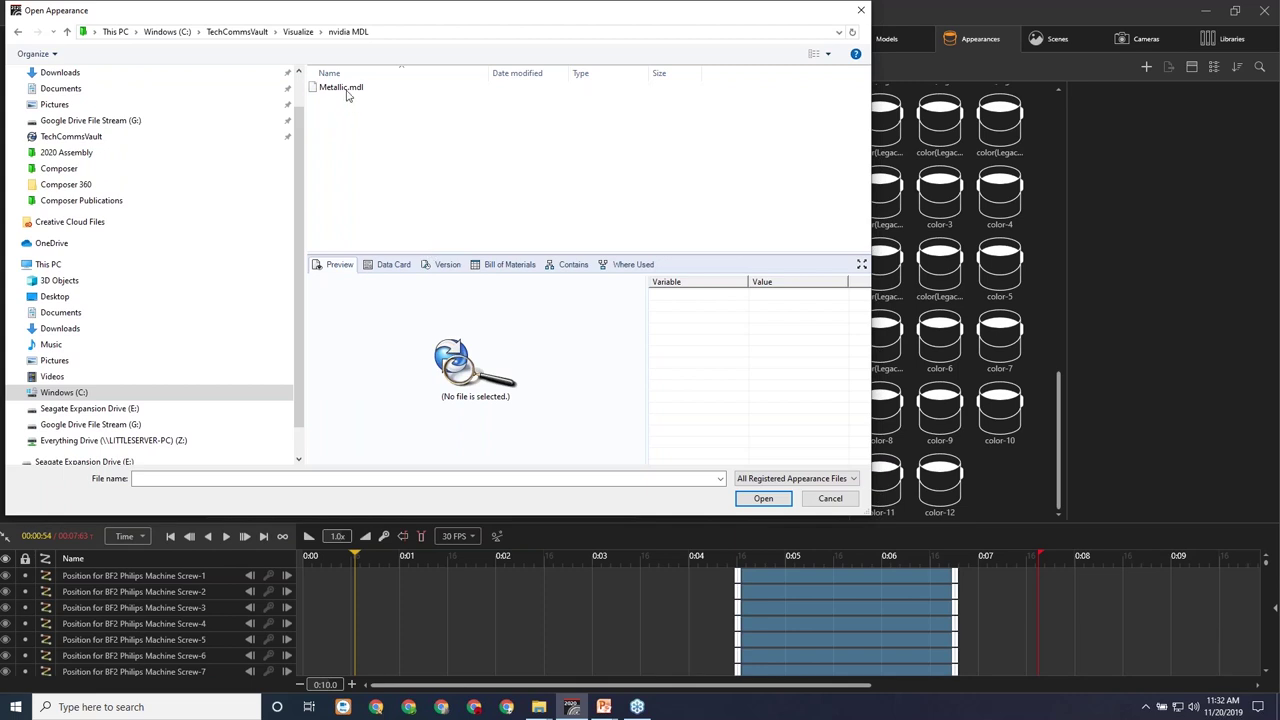
left_click(347, 90)
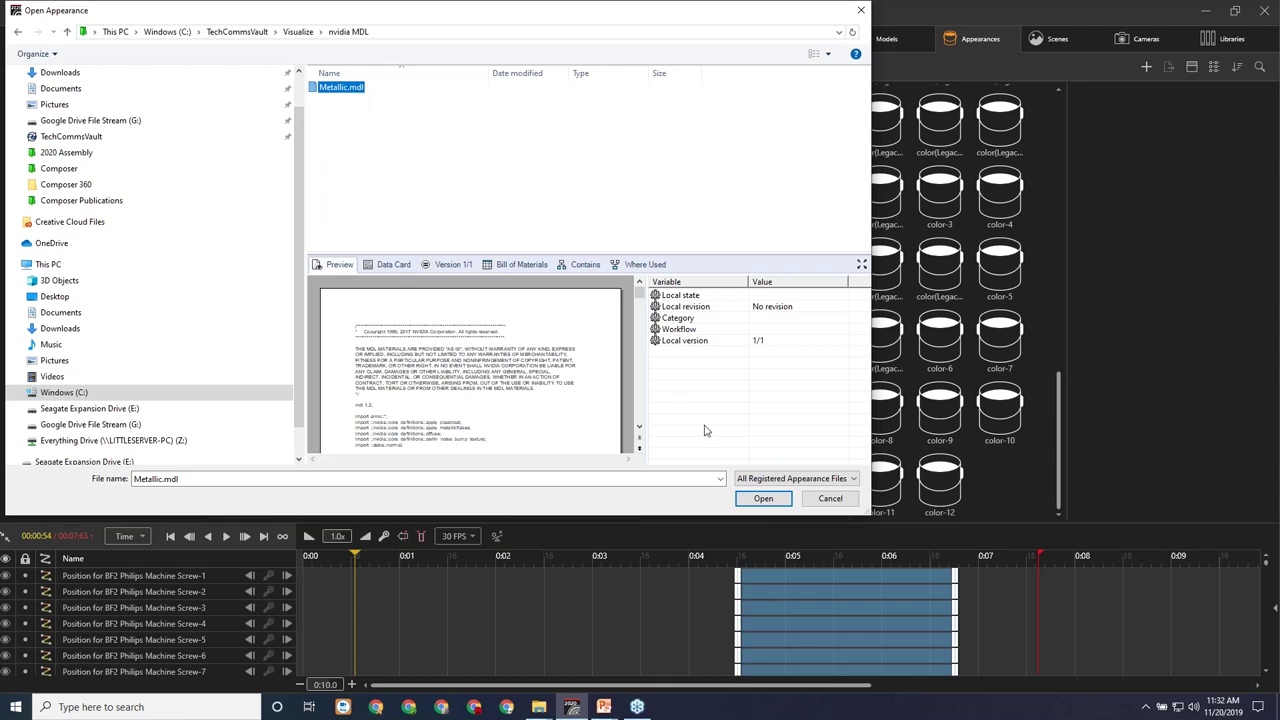
left_click(768, 499)
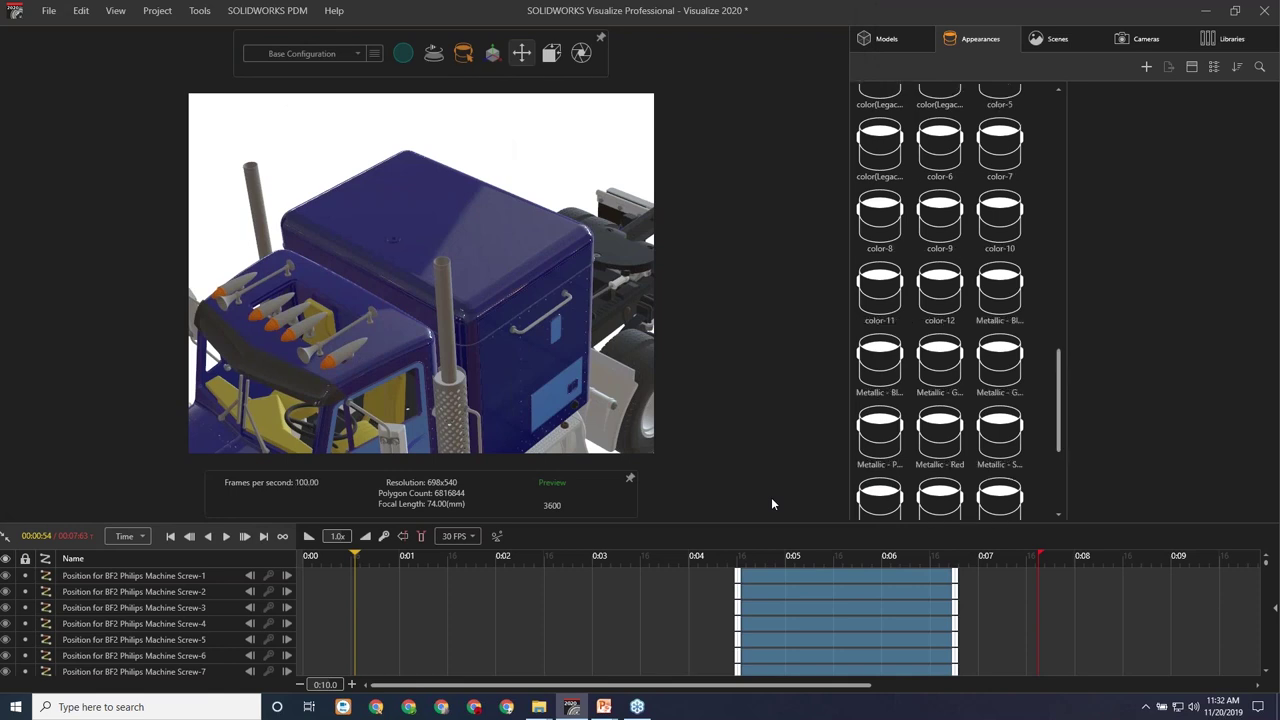
Look through the imported metallic appearances, including Dark Green and Tan, and apply Metallic - Salmon to the truck's cab body.
scroll(1060, 427, "down", 1)
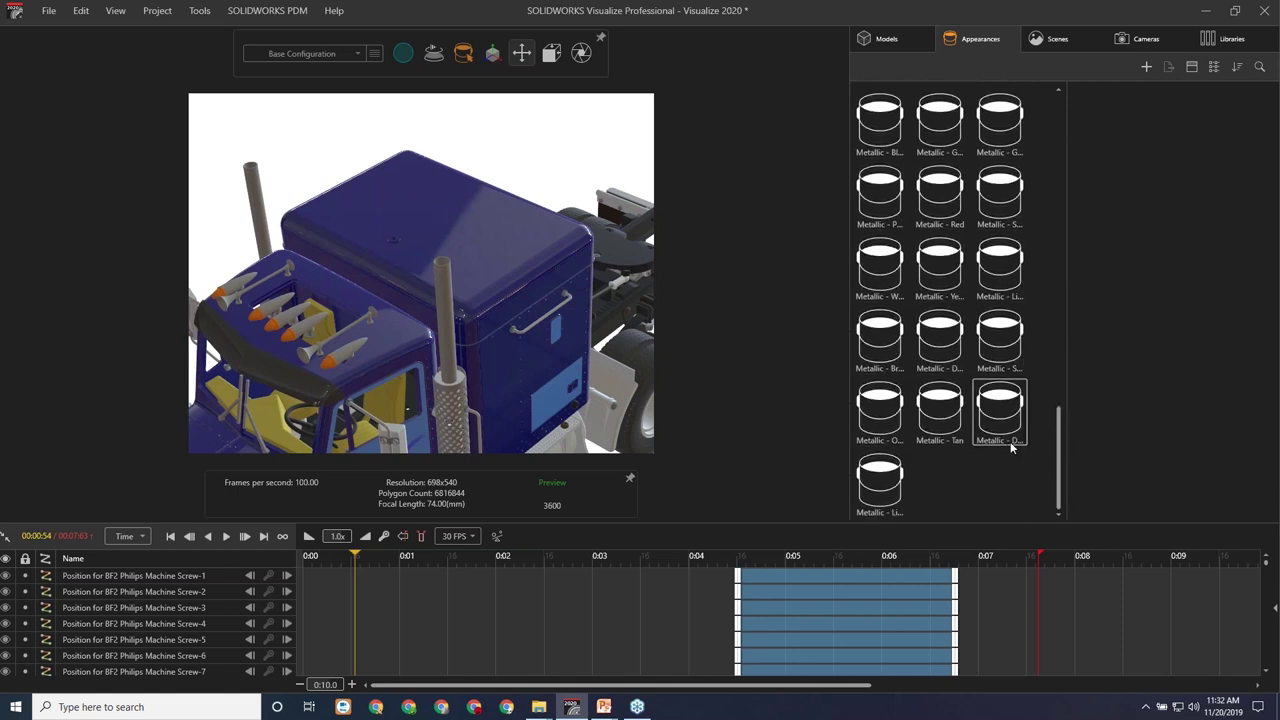
left_click(1010, 441)
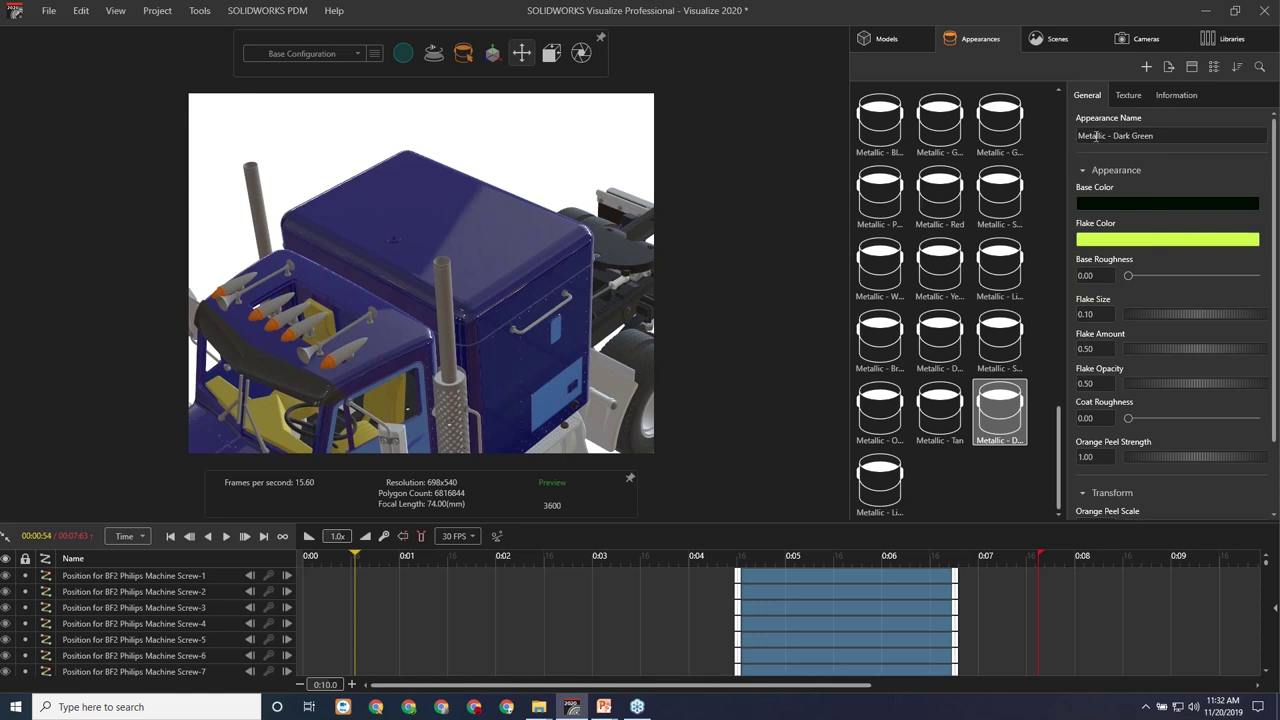
left_click(948, 414)
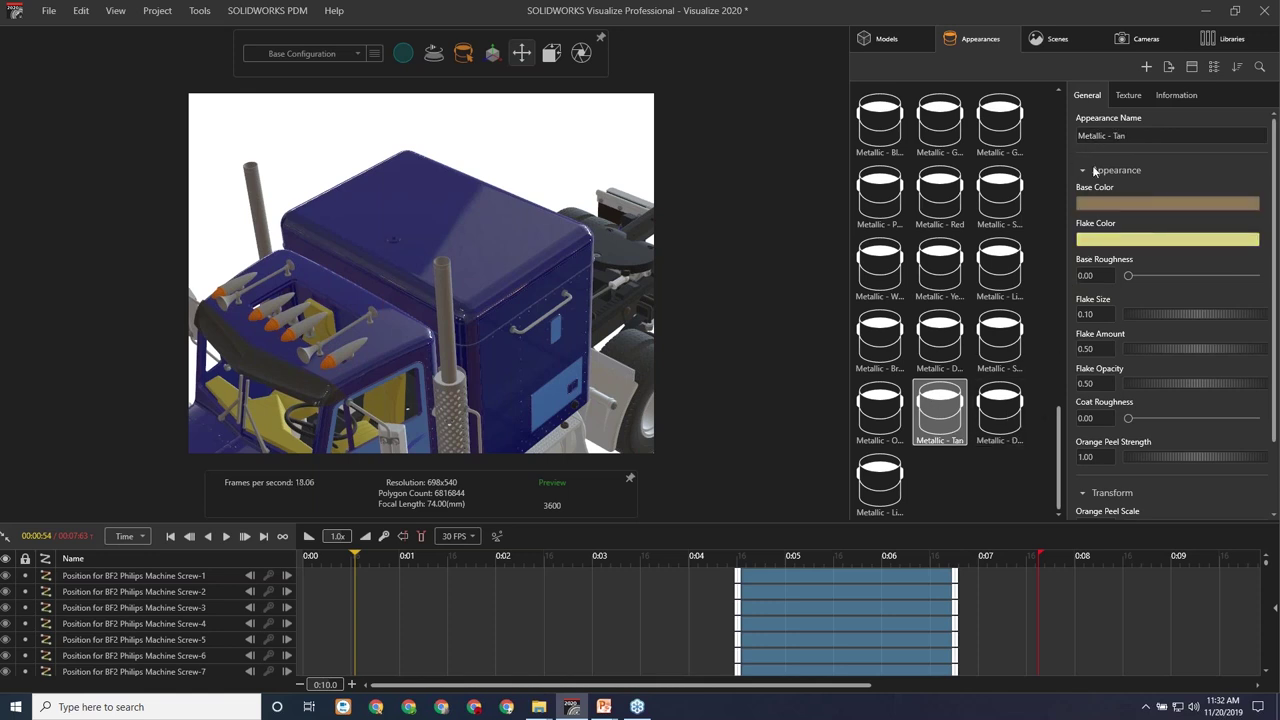
left_click(1004, 355)
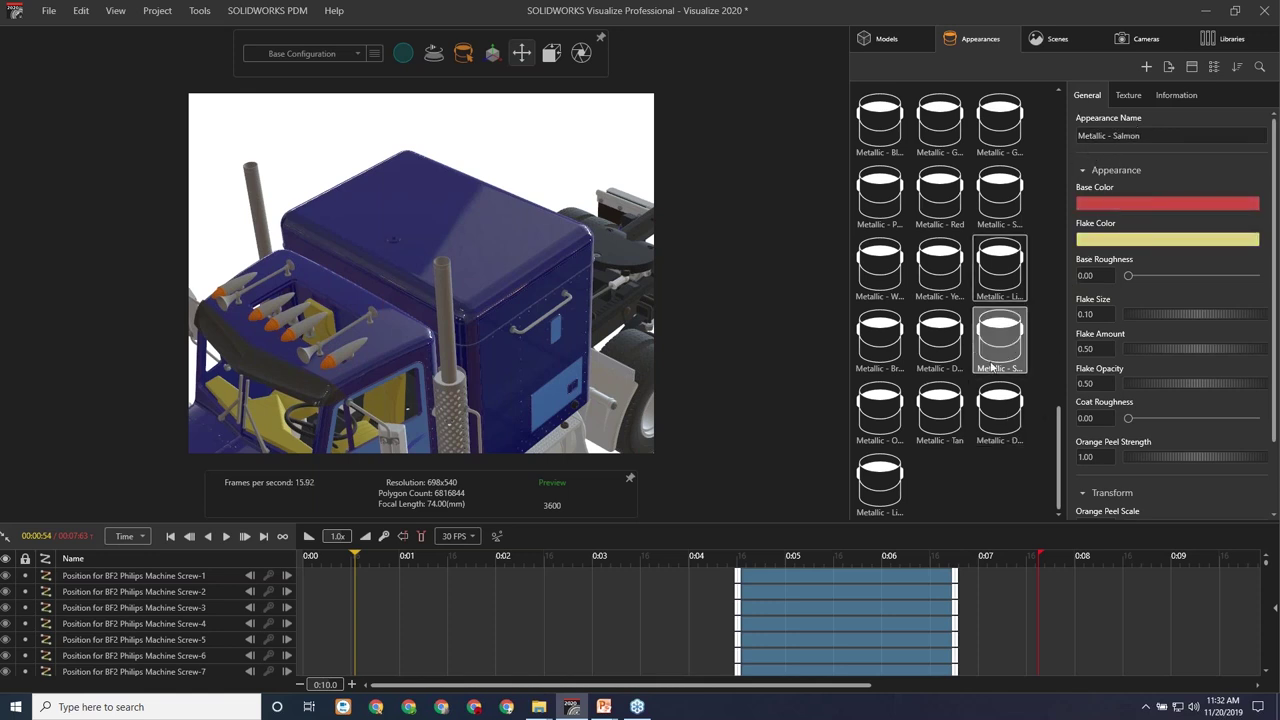
left_click_drag(1004, 355, 500, 259)
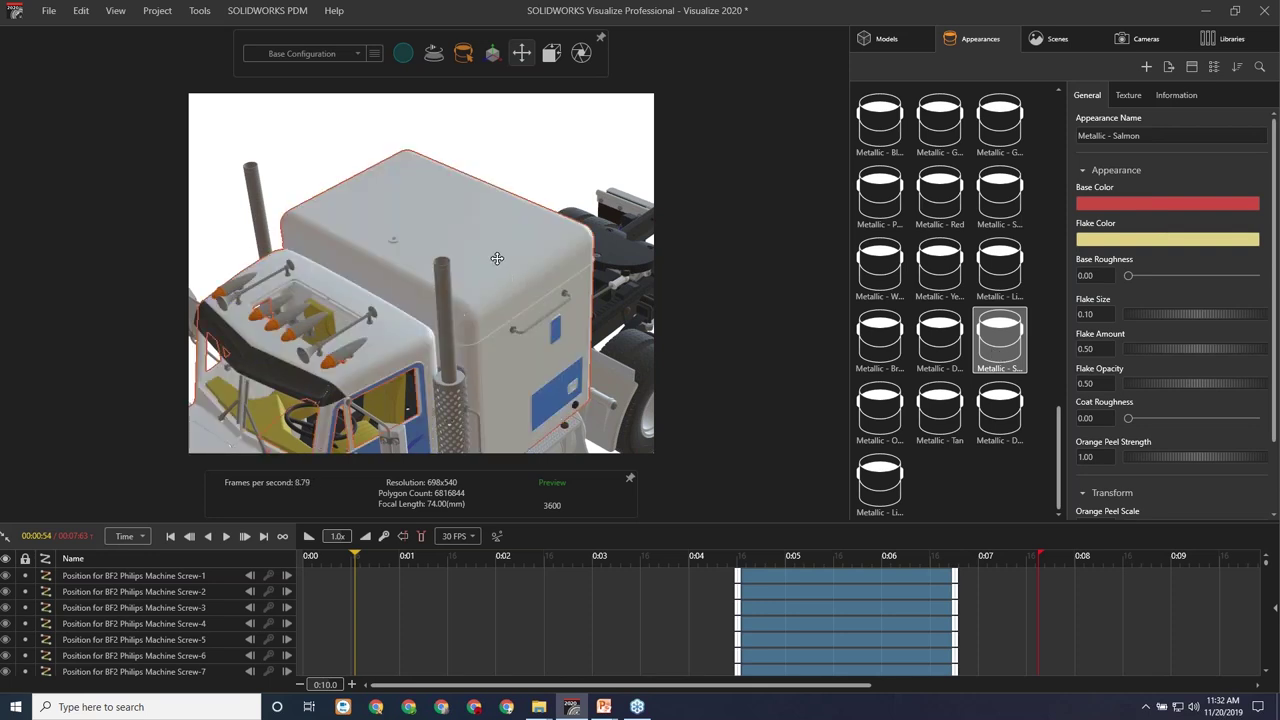
Switch the render mode to PowerBoost and examine the metallic flakes on the cab roof up close from slightly different angles.
mouse_move(403, 55)
left_click(438, 85)
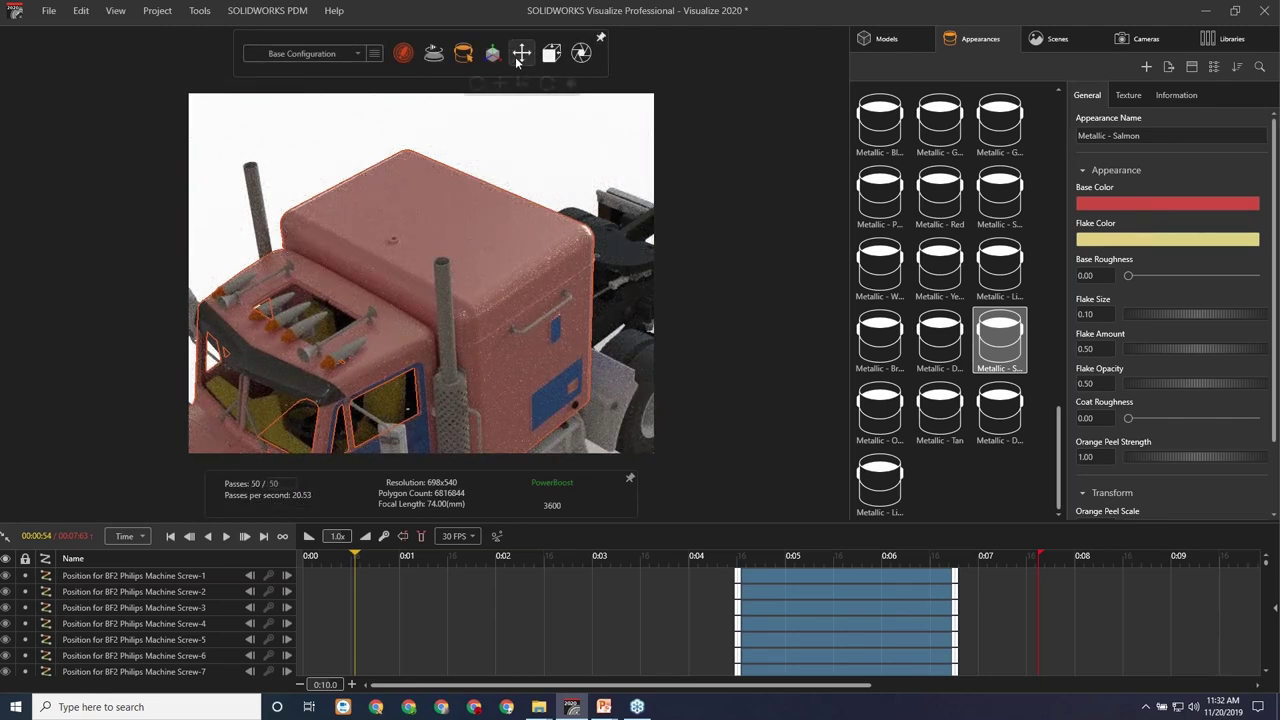
mouse_move(522, 55)
left_click(523, 83)
left_click_drag(517, 258, 534, 86)
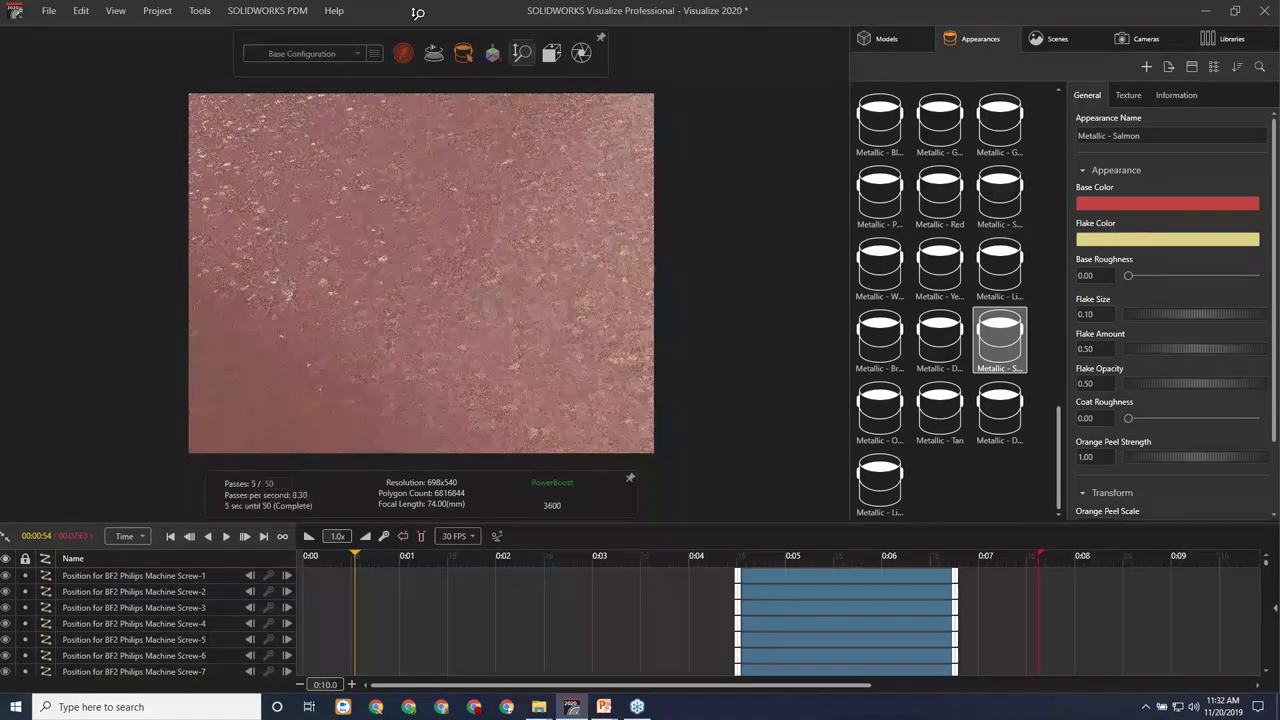
mouse_move(513, 66)
left_click(441, 83)
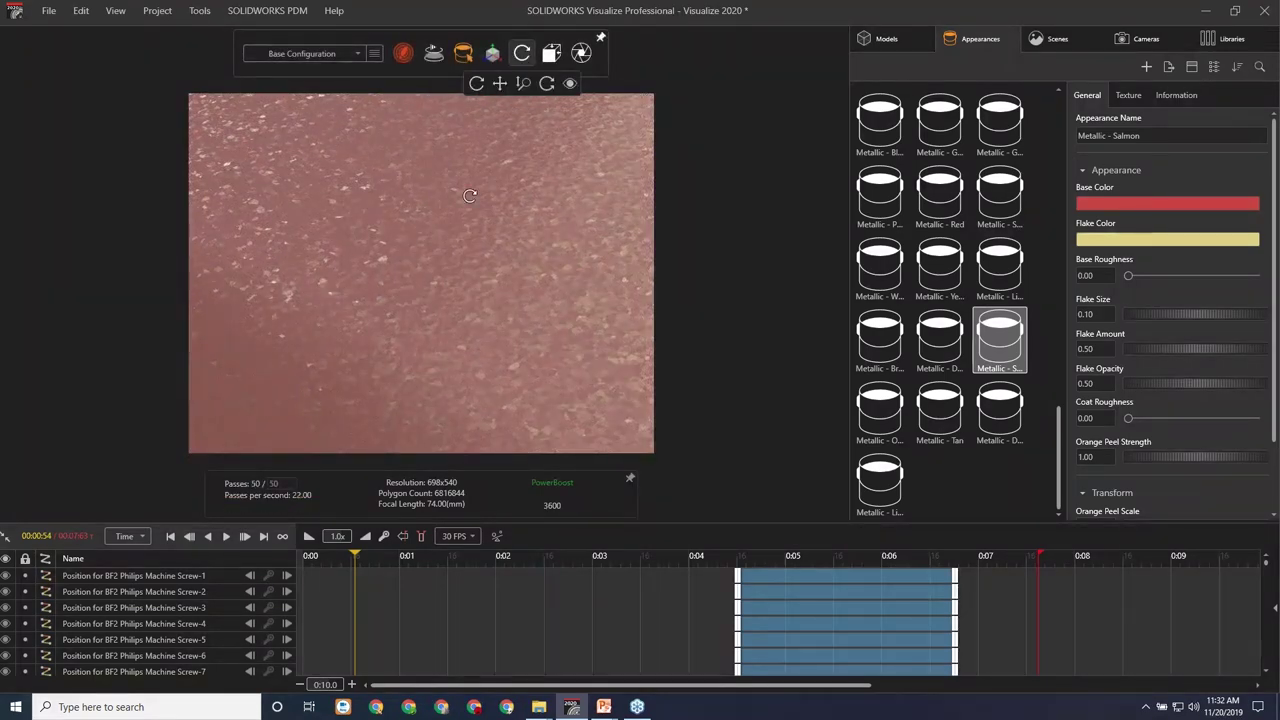
left_click_drag(465, 192, 463, 188)
mouse_move(521, 60)
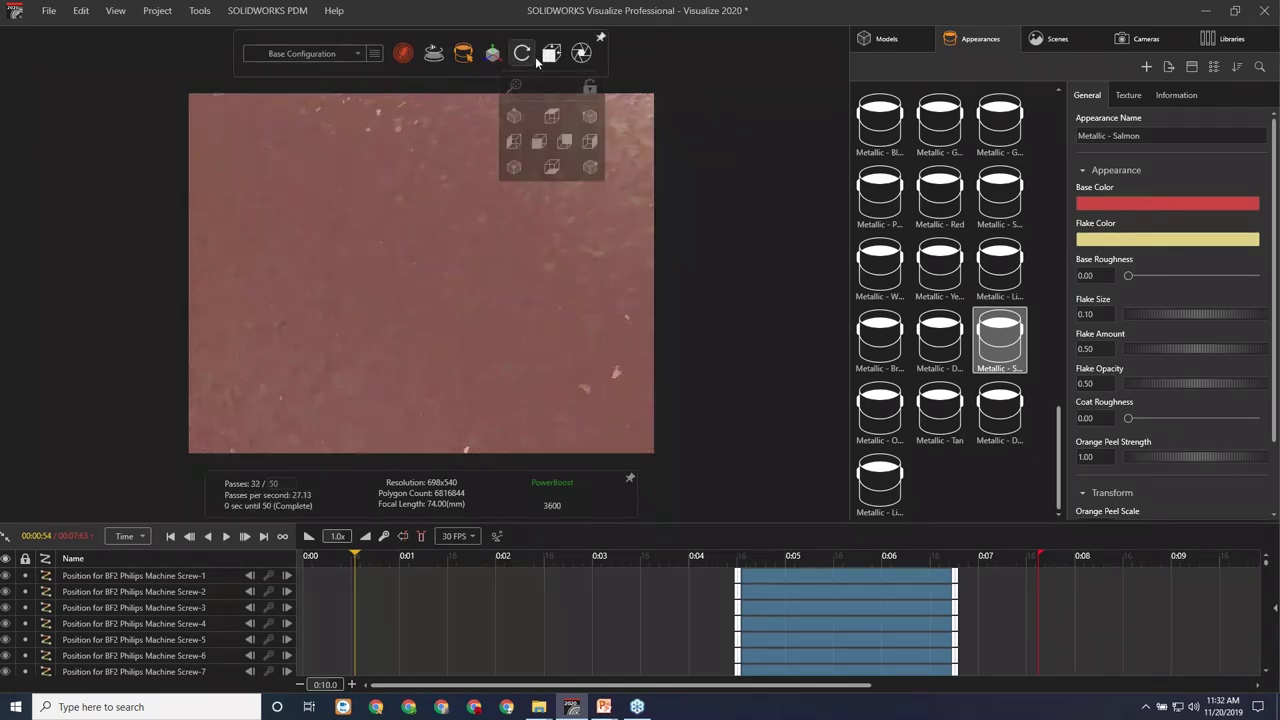
left_click(499, 83)
left_click_drag(509, 188, 466, 237)
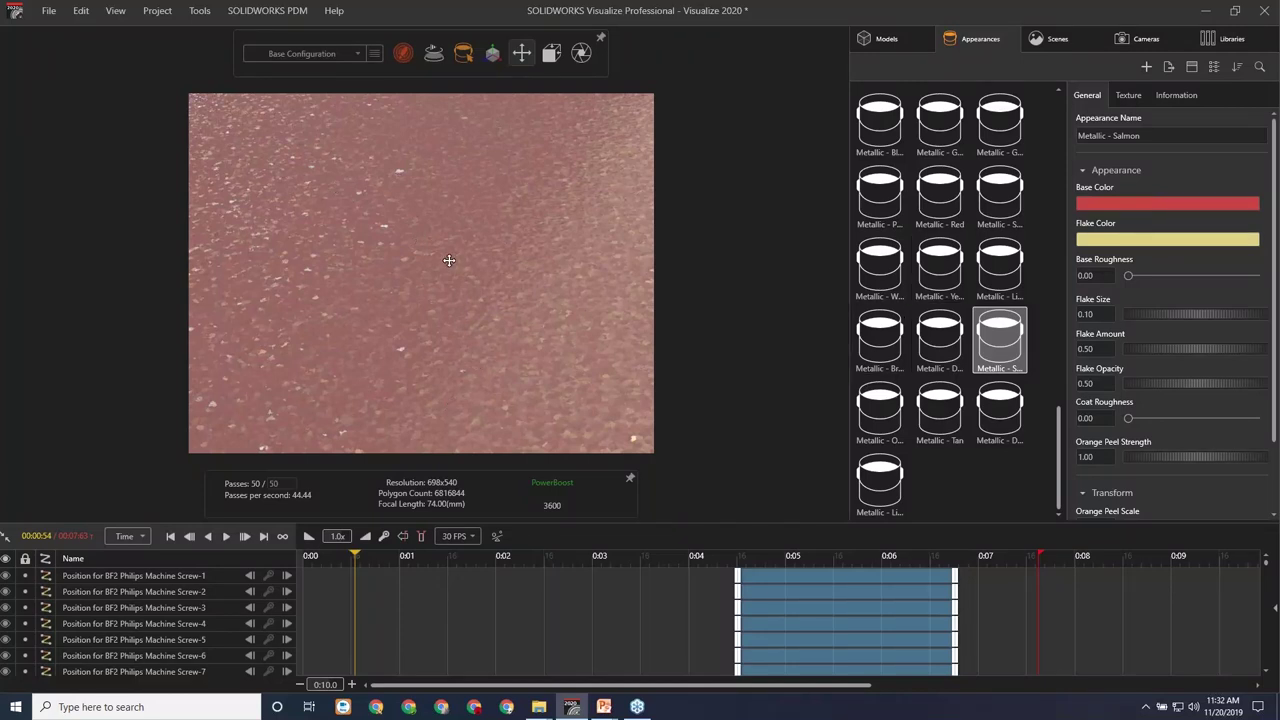
Compare the Orange, Red and Green metallic appearances and apply Metallic - Green to the cab body.
left_click(903, 417)
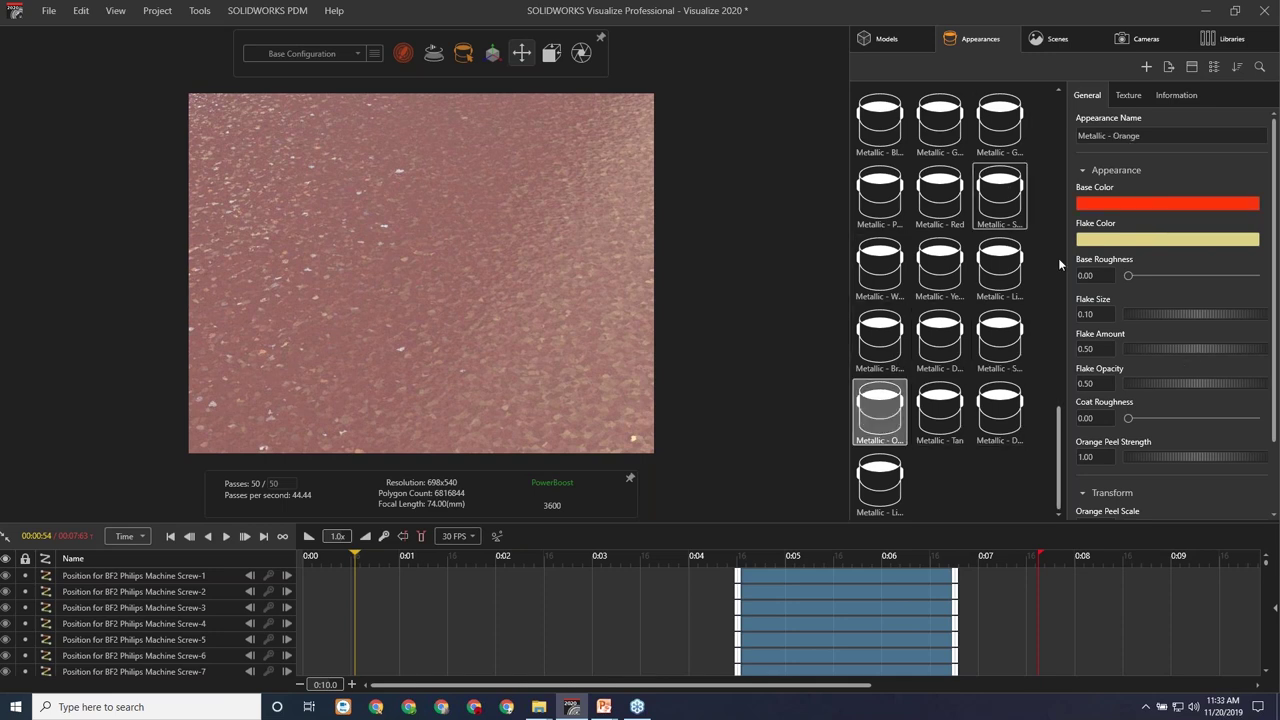
left_click(1000, 195)
left_click(937, 205)
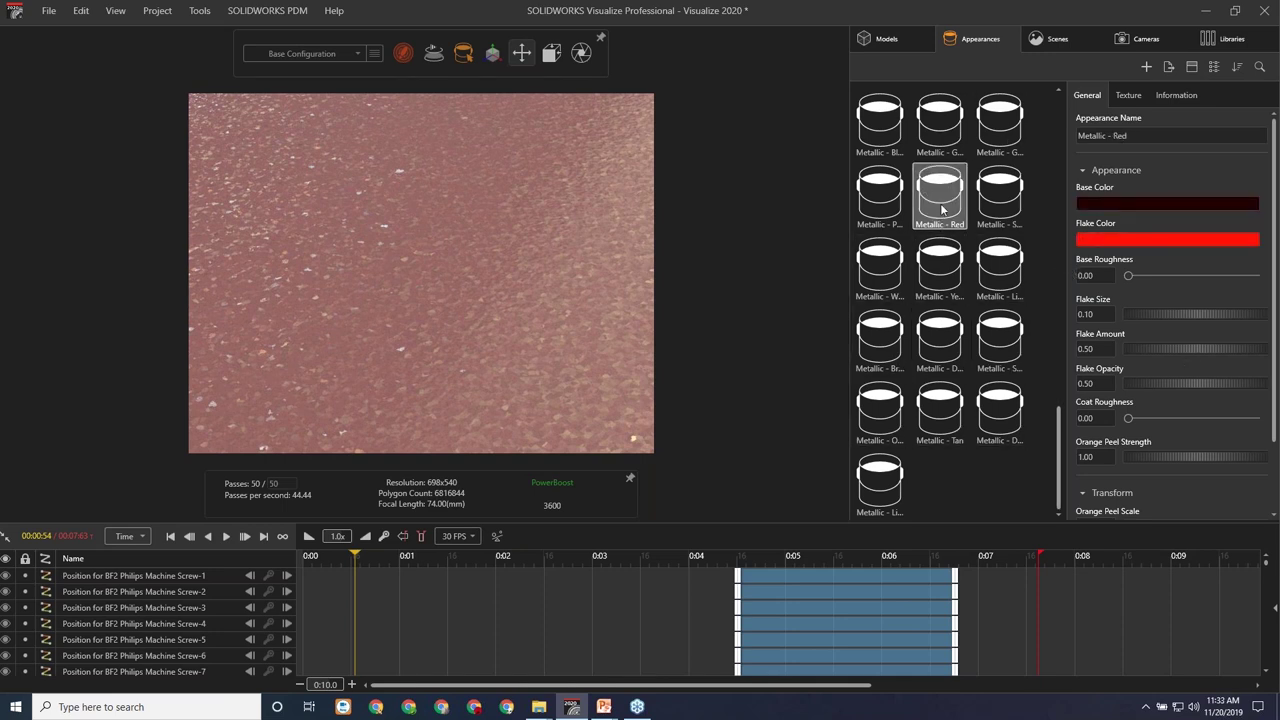
left_click(1000, 125)
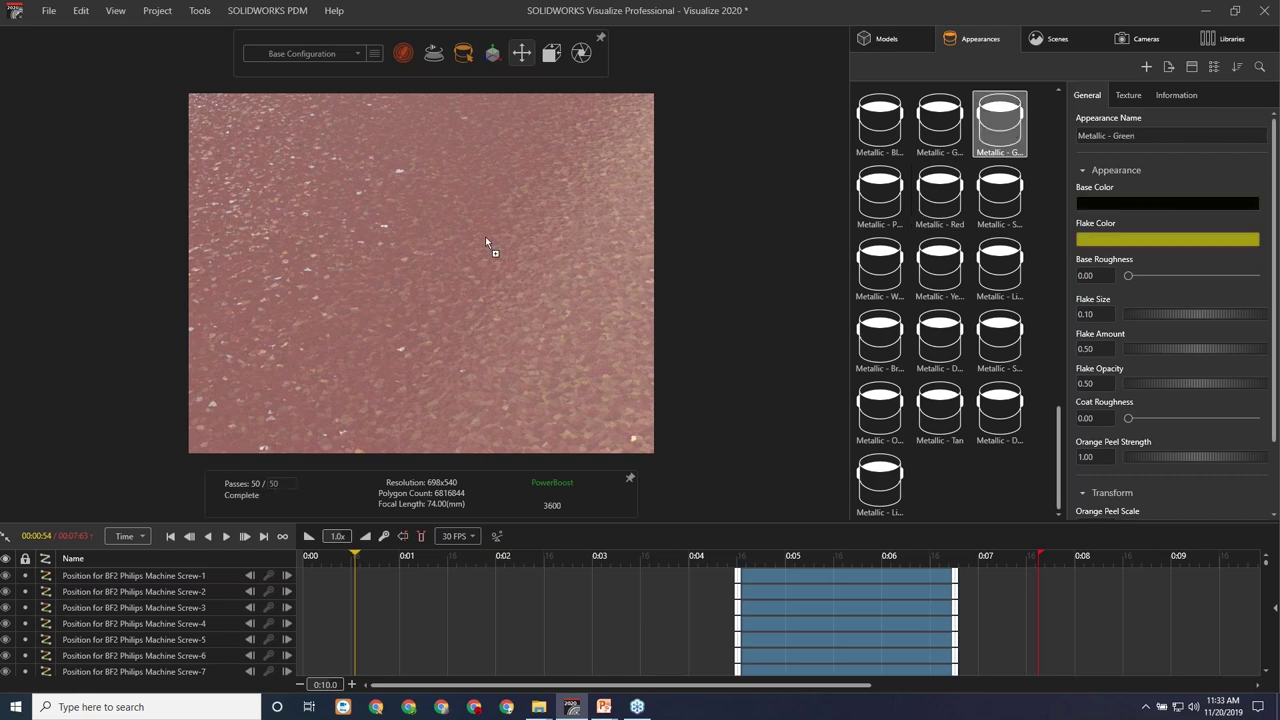
left_click_drag(486, 237, 486, 238)
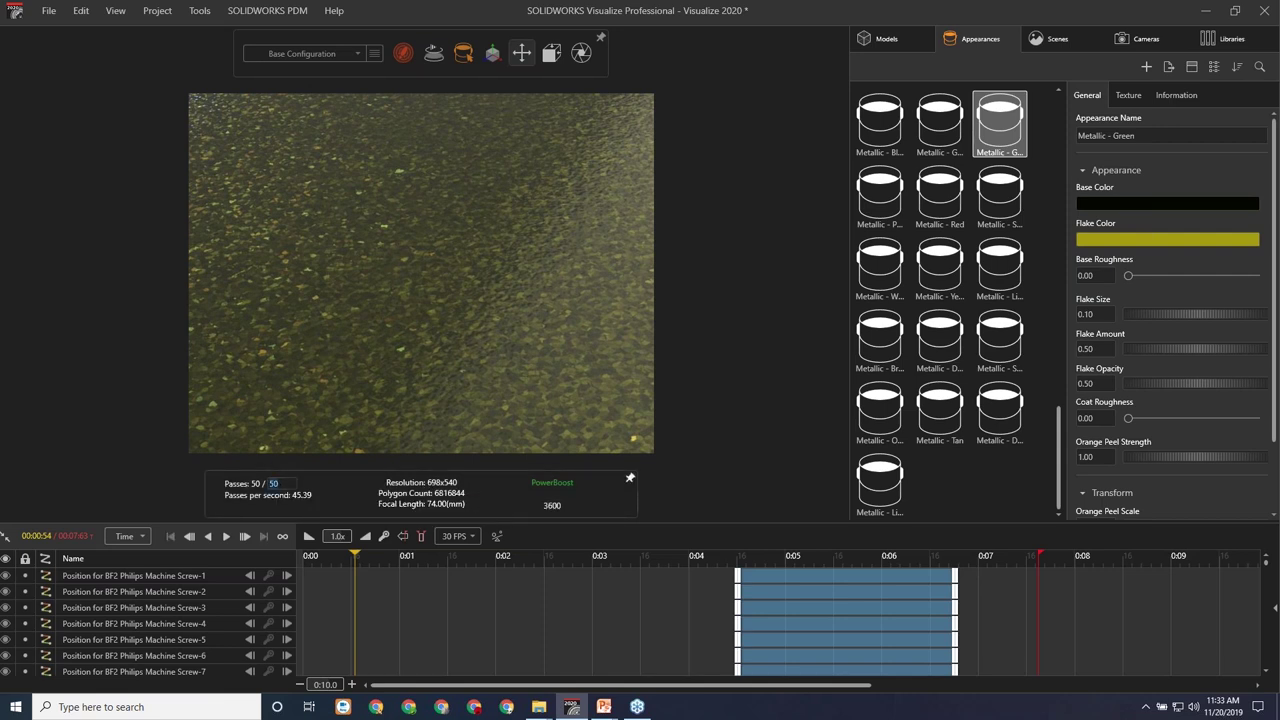
Set the render passes to 300 and examine the cab's green metallic flakes up close and from farther away.
mouse_move(521, 56)
left_click(476, 83)
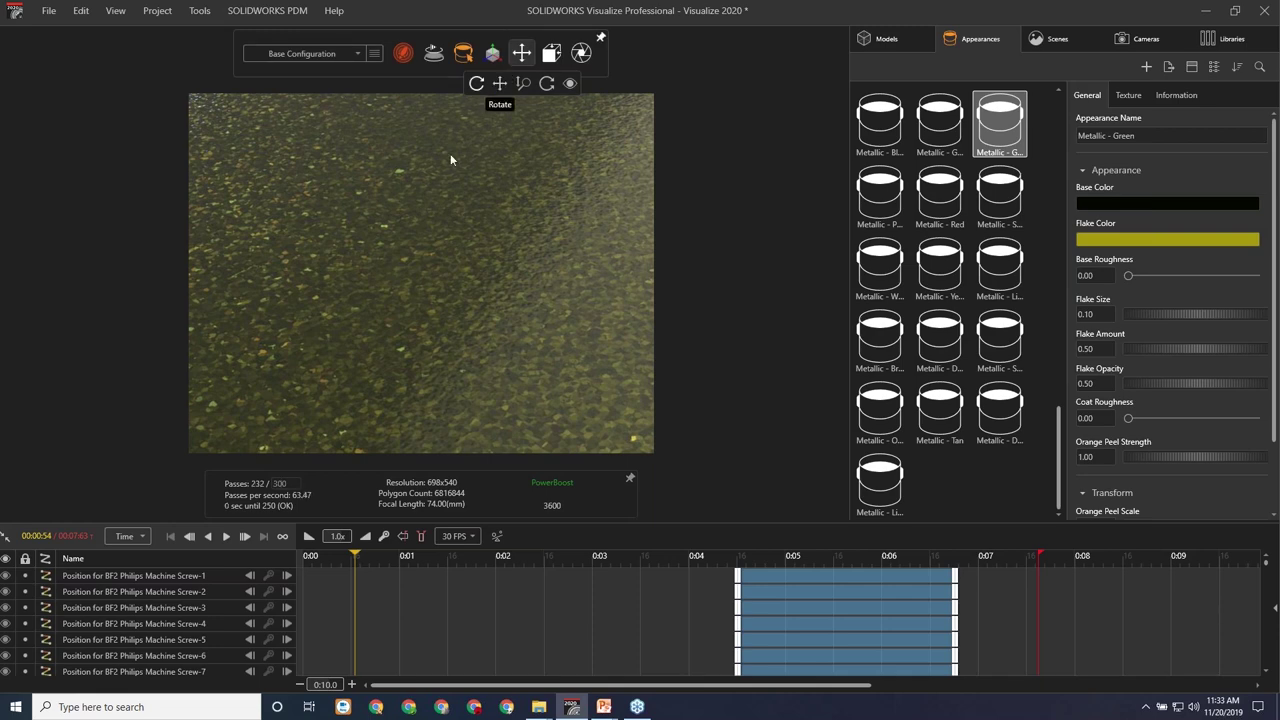
left_click_drag(383, 269, 388, 268)
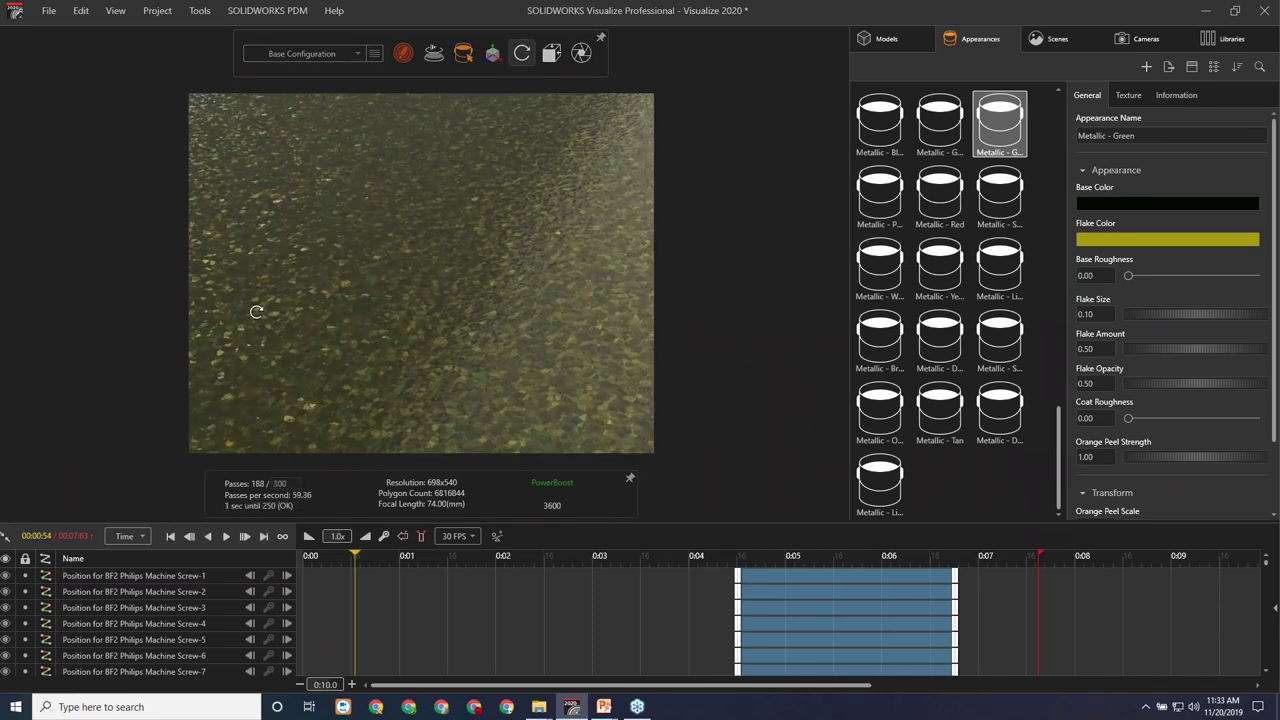
left_click_drag(218, 328, 231, 338)
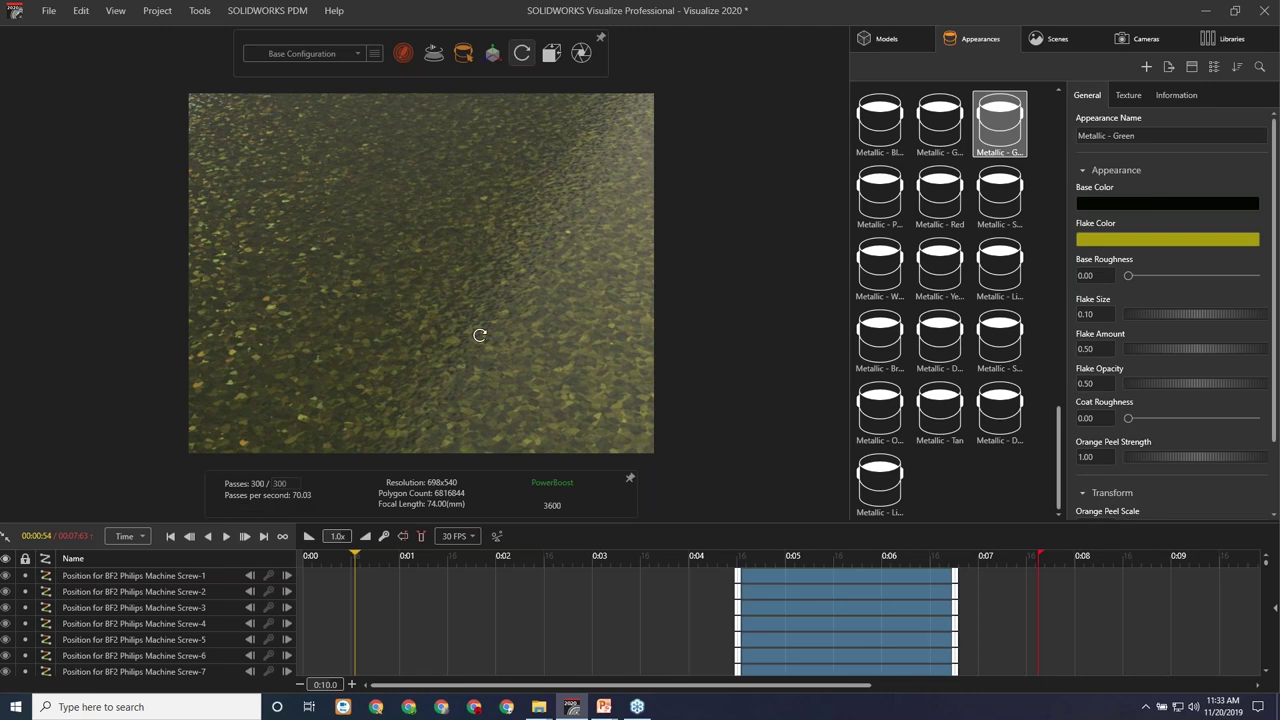
mouse_move(521, 52)
left_click(522, 83)
left_click_drag(528, 188, 509, 306)
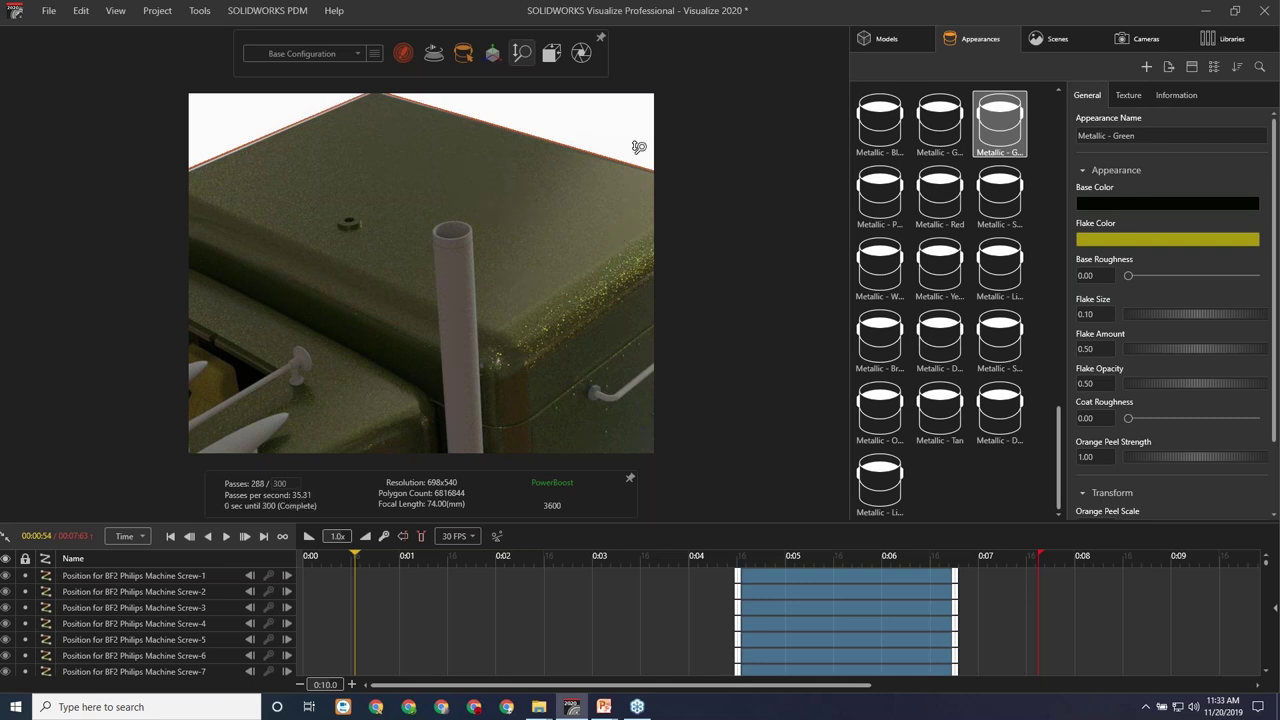
Start importing a new appearance and browse to the Visualize folder inside TechCommsVault on the C: drive.
left_click(1146, 66)
left_click(1148, 65)
left_click(1197, 127)
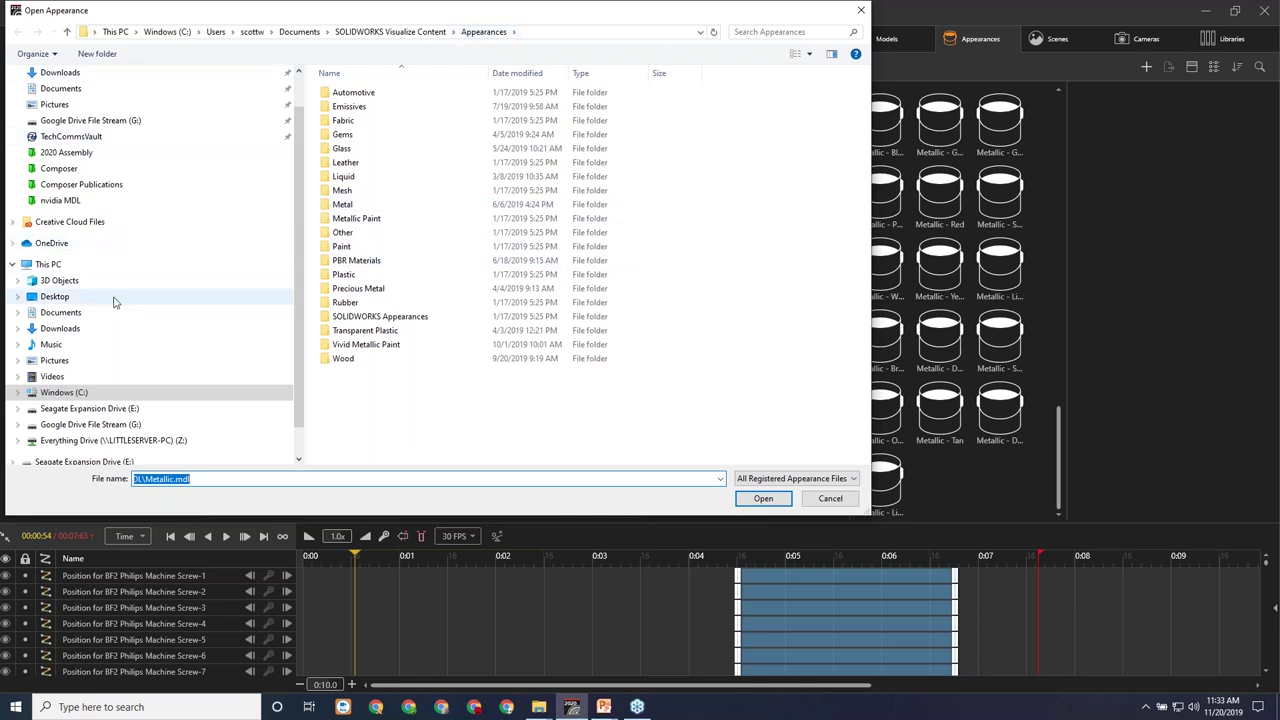
left_click(66, 380)
left_click(66, 392)
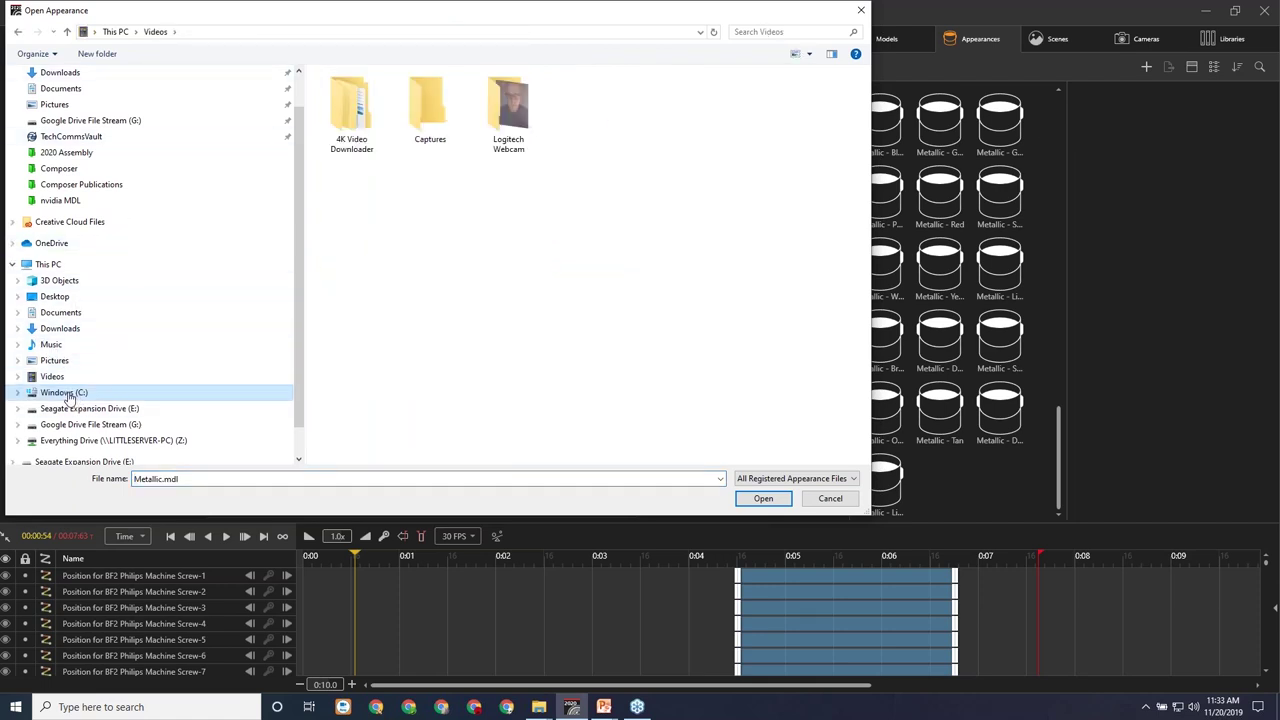
left_click(376, 277)
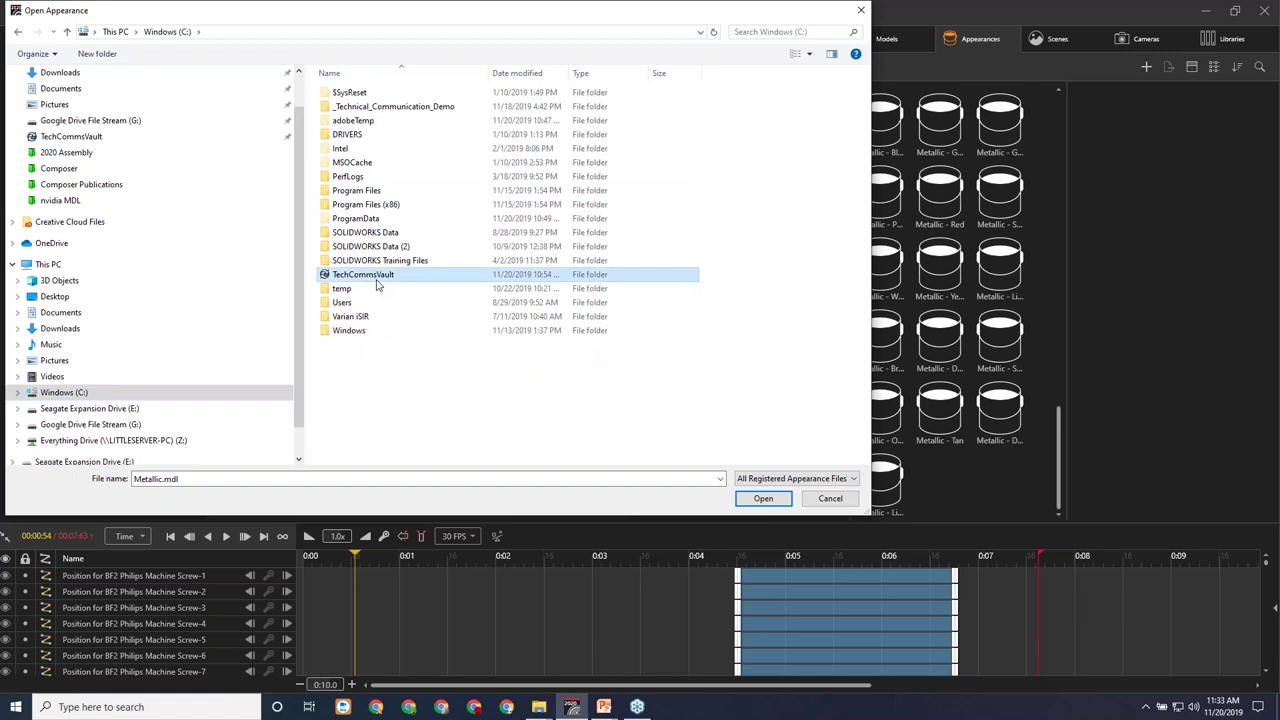
double_click(376, 277)
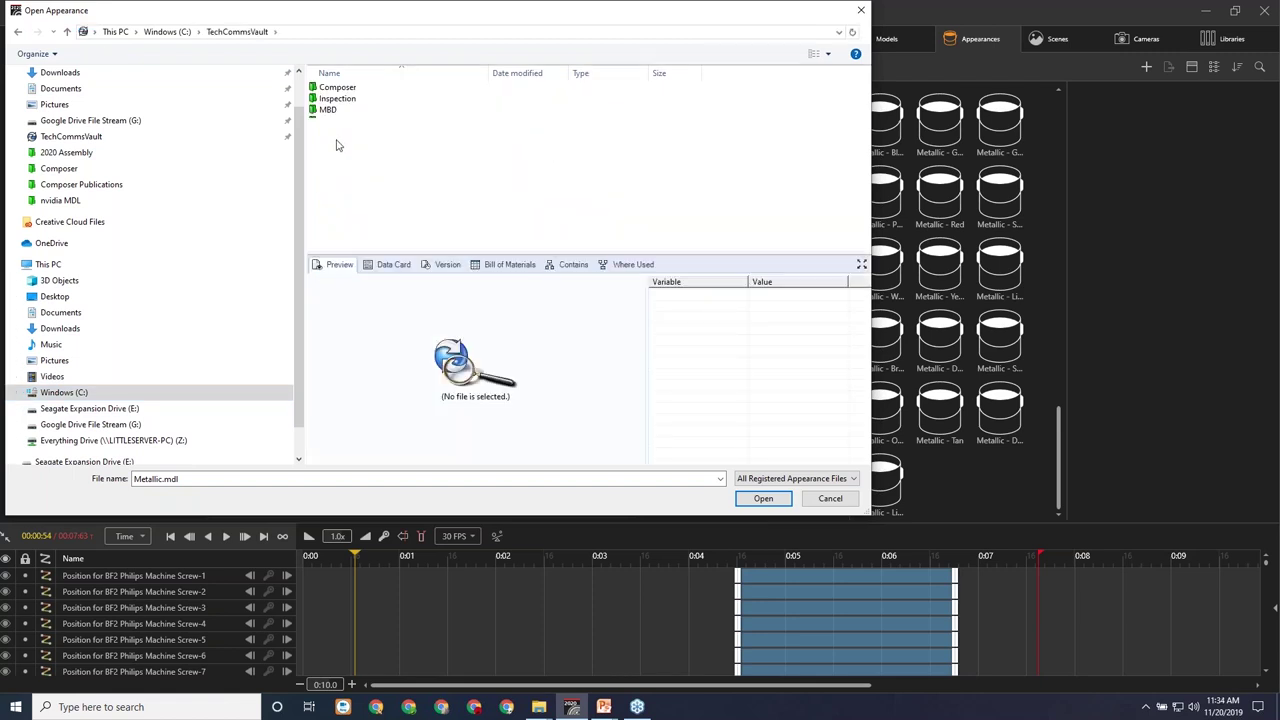
left_click(324, 124)
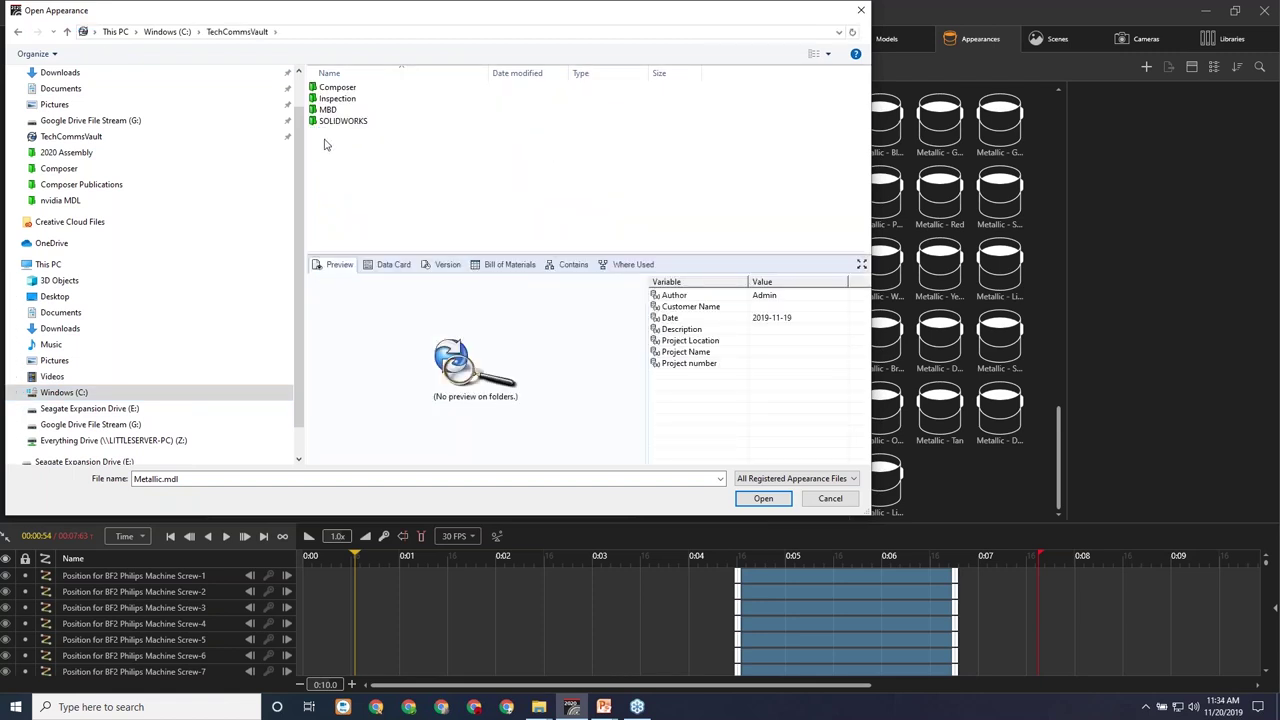
double_click(315, 136)
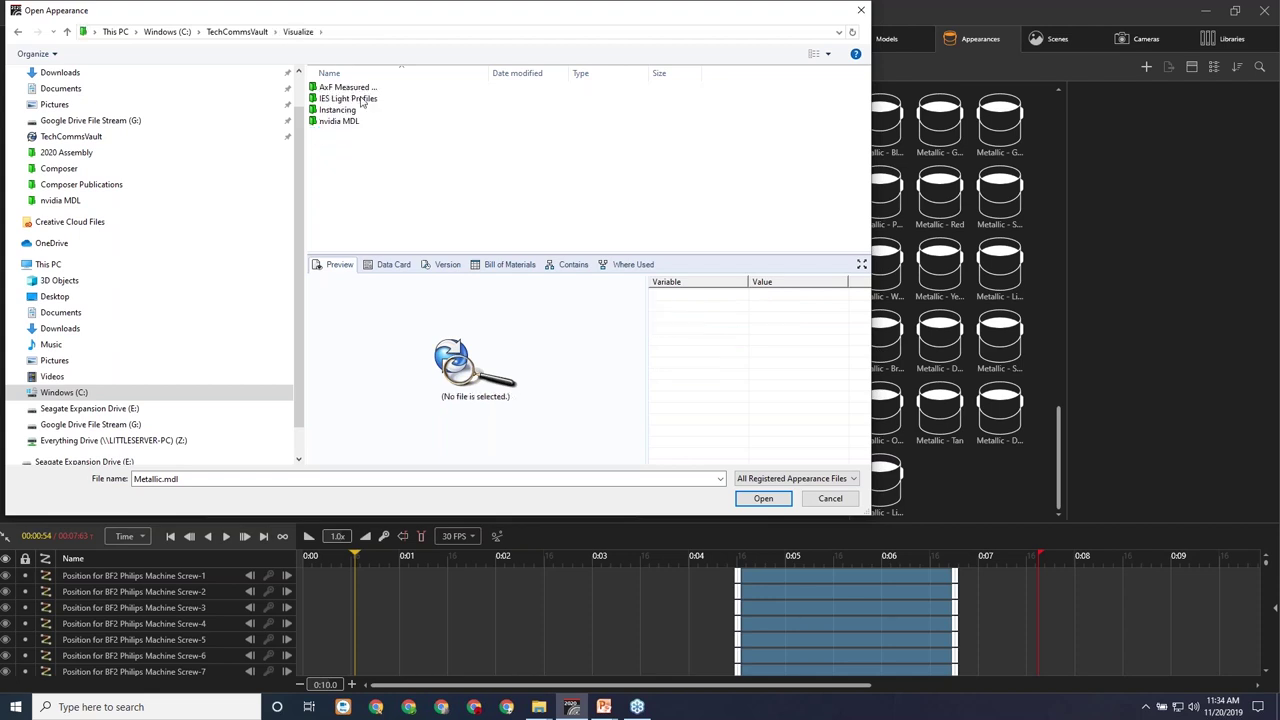
Import X-Rite_Basketball_01.axf from the AxF Measured Materials folder and apply it to the truck's cab body.
double_click(345, 88)
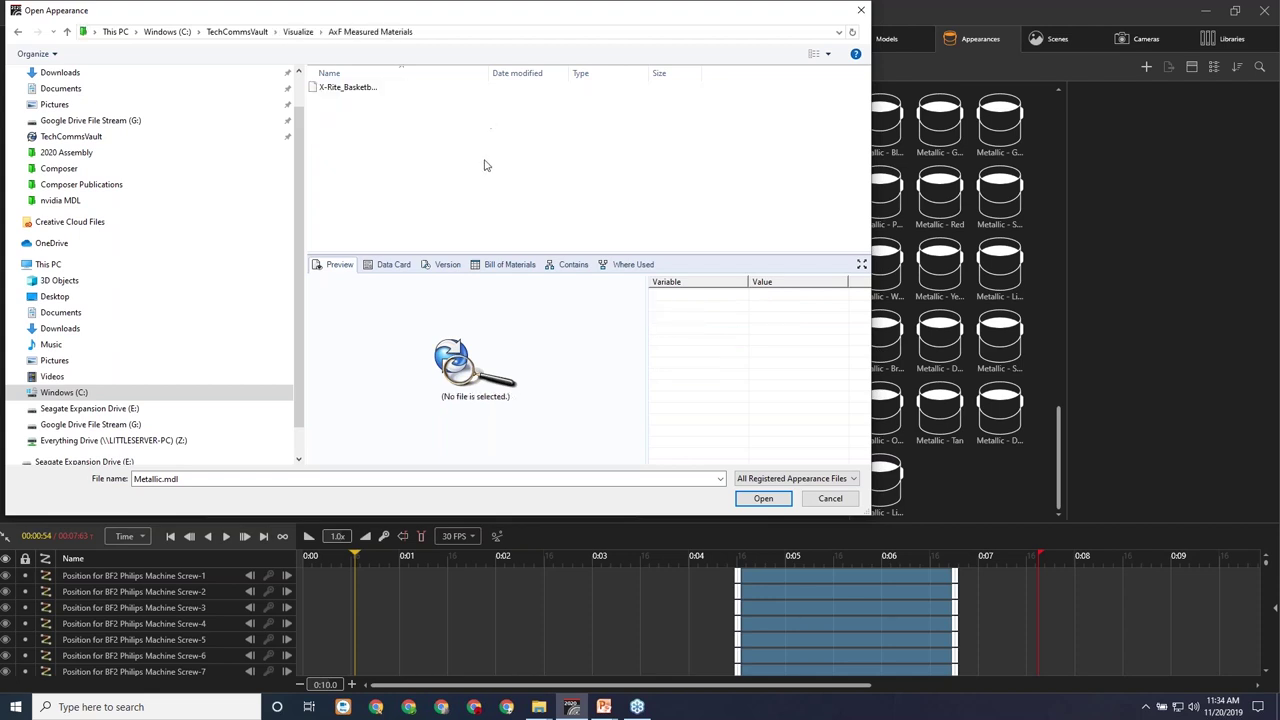
left_click(345, 88)
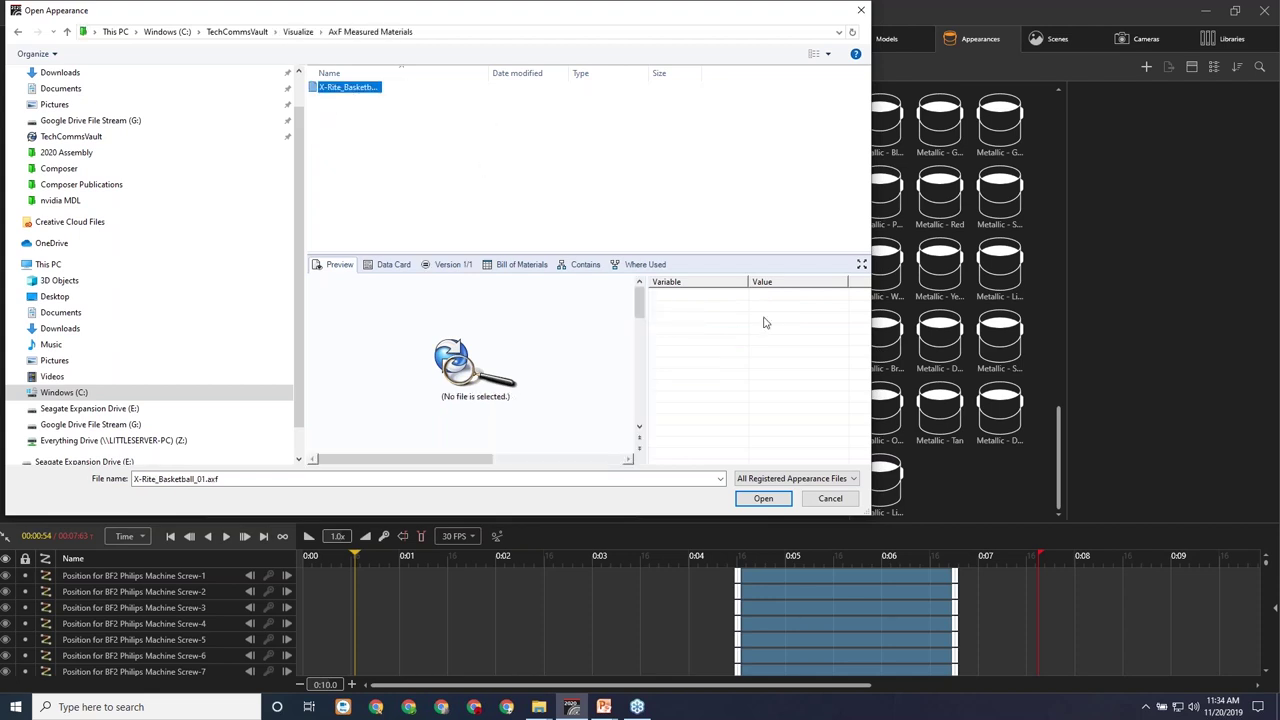
left_click(775, 498)
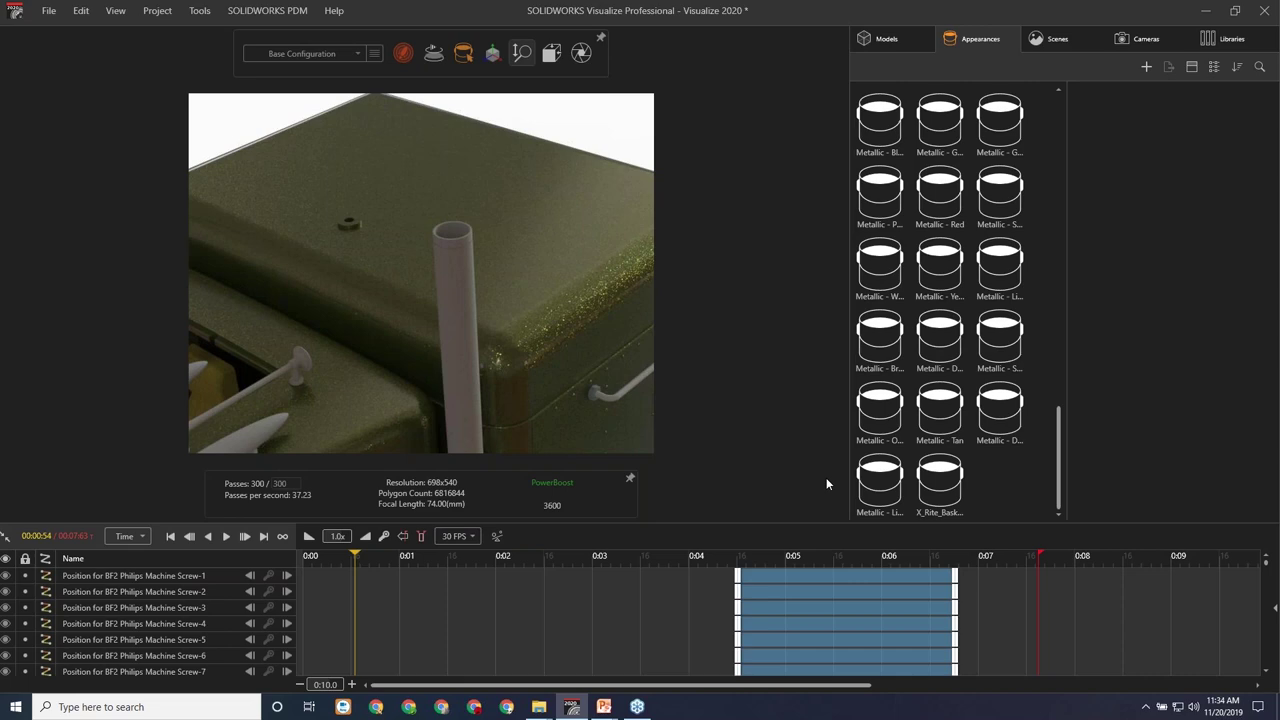
left_click_drag(955, 482, 636, 417)
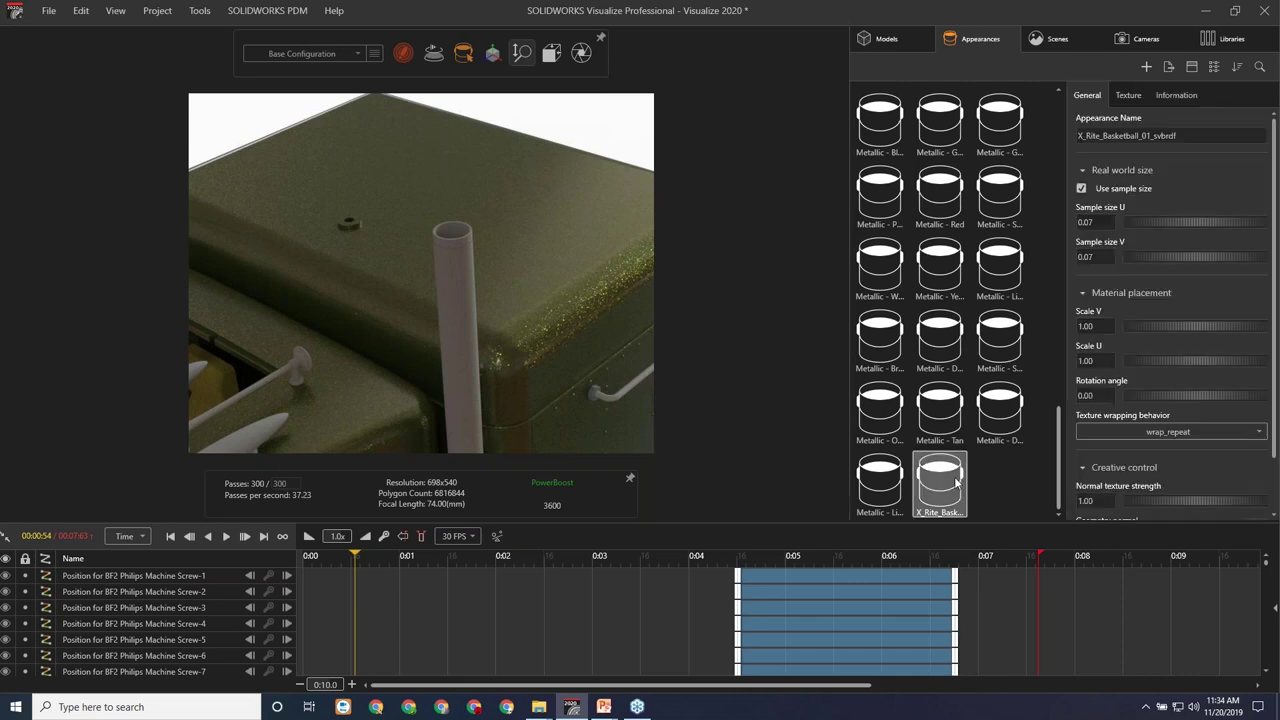
left_click_drag(536, 245, 537, 247)
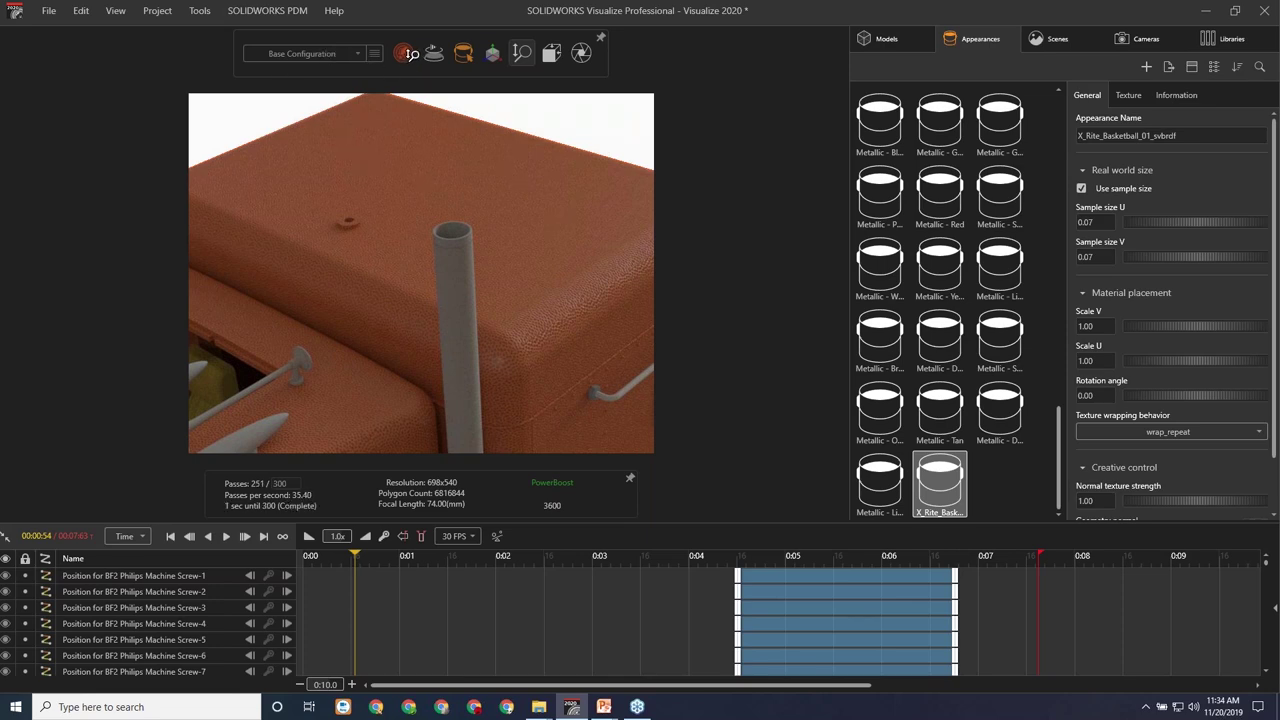
Frame the cab's basketball texture up close in Preview mode and render it in PowerBoost mode.
left_click(406, 53)
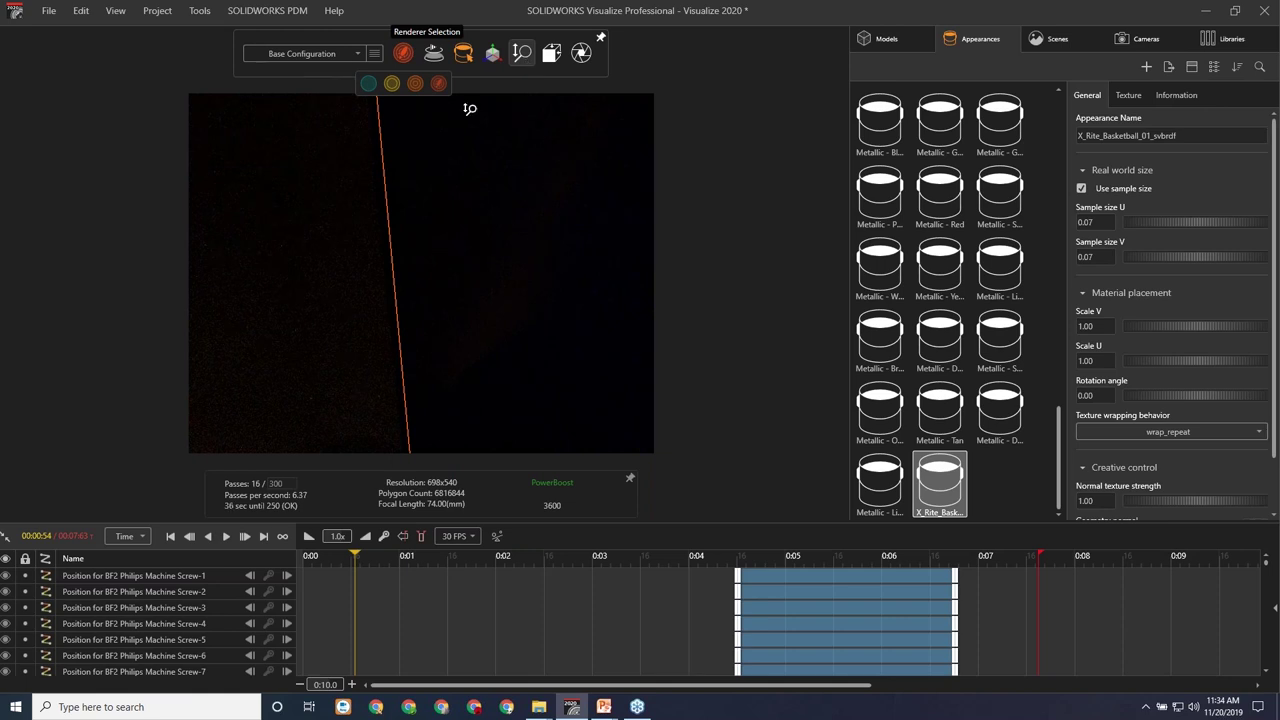
left_click(521, 52)
left_click_drag(486, 211, 504, 138)
mouse_move(515, 76)
mouse_move(469, 224)
left_mouse_down()
mouse_move(472, 160)
mouse_move(430, 185)
mouse_move(485, 210)
left_mouse_up()
left_click(499, 83)
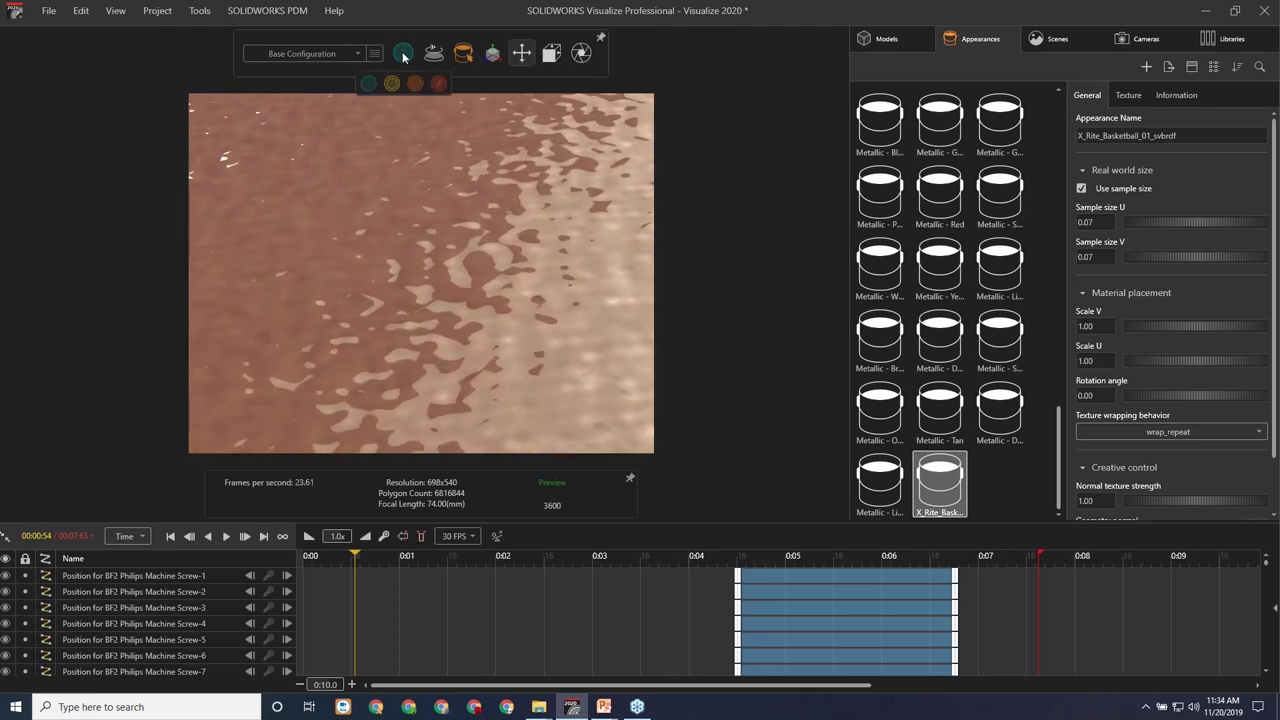
left_click(439, 83)
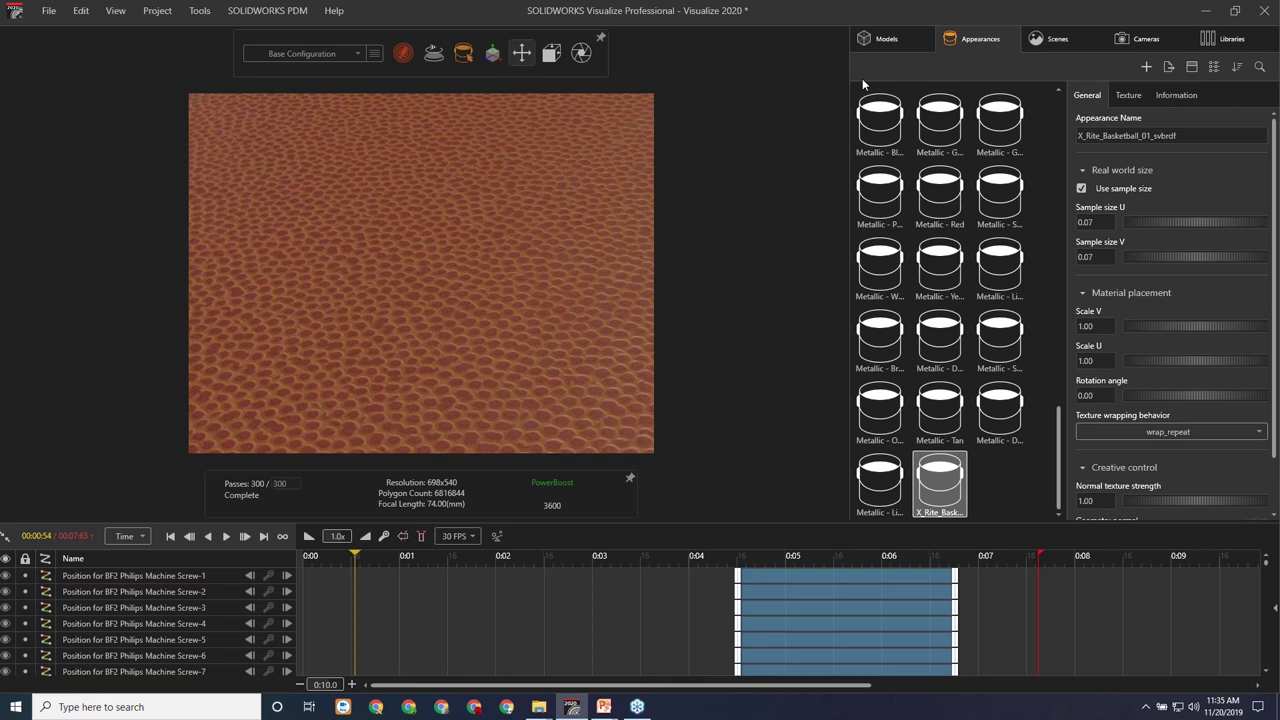
Examine the basketball texture's dimples on the cab from slightly different angles.
mouse_move(528, 58)
left_click(481, 84)
left_click_drag(420, 211, 426, 209)
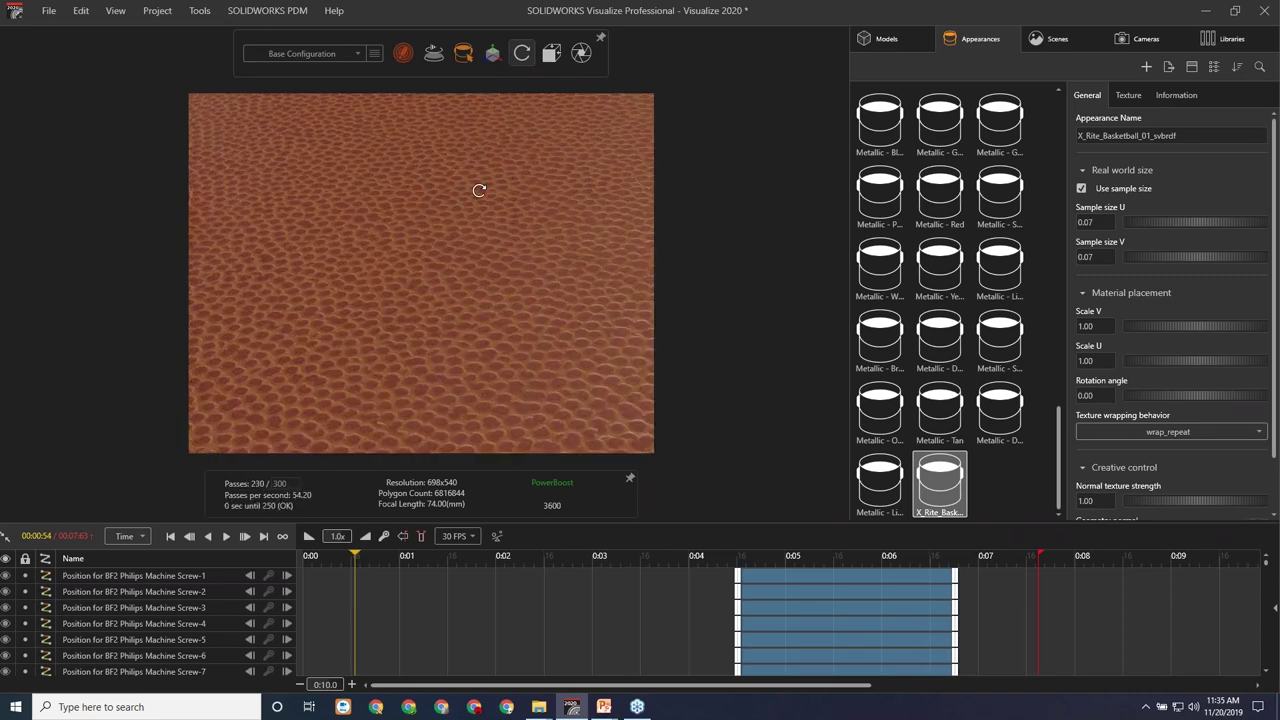
left_click_drag(426, 294, 437, 289)
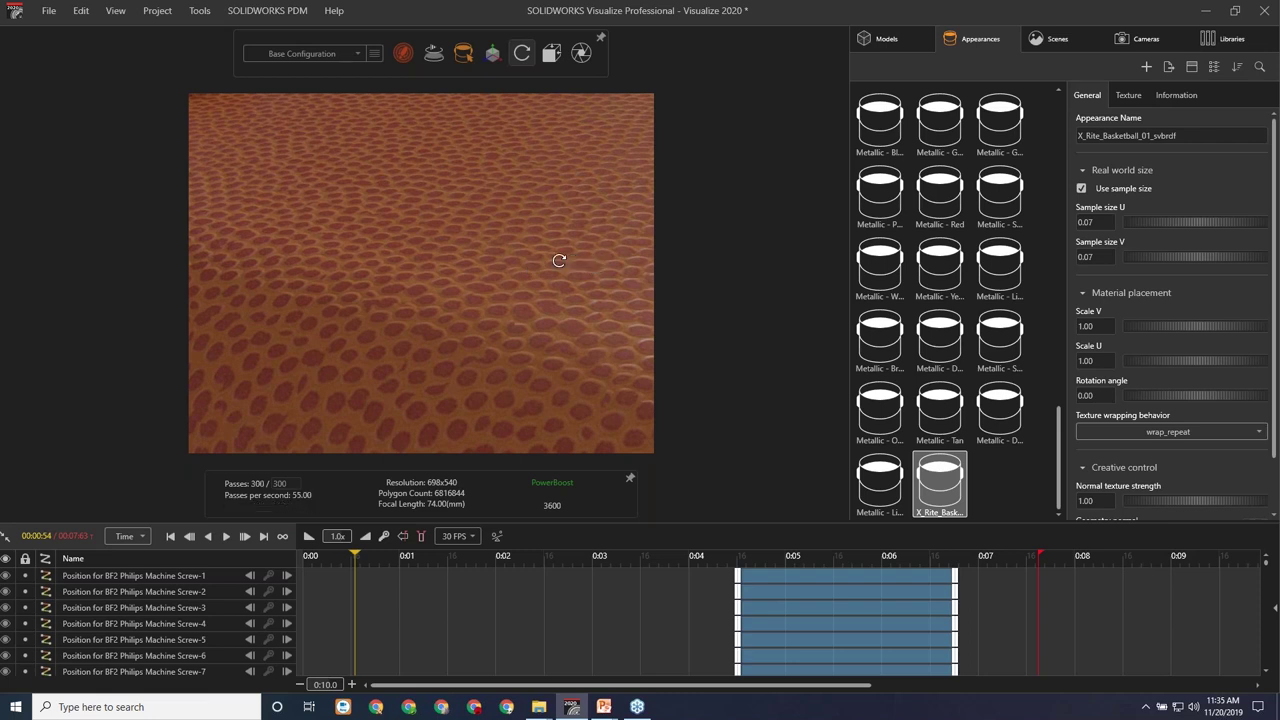
Switch the render mode to Preview and bring the whole truck back into the frame.
mouse_move(521, 55)
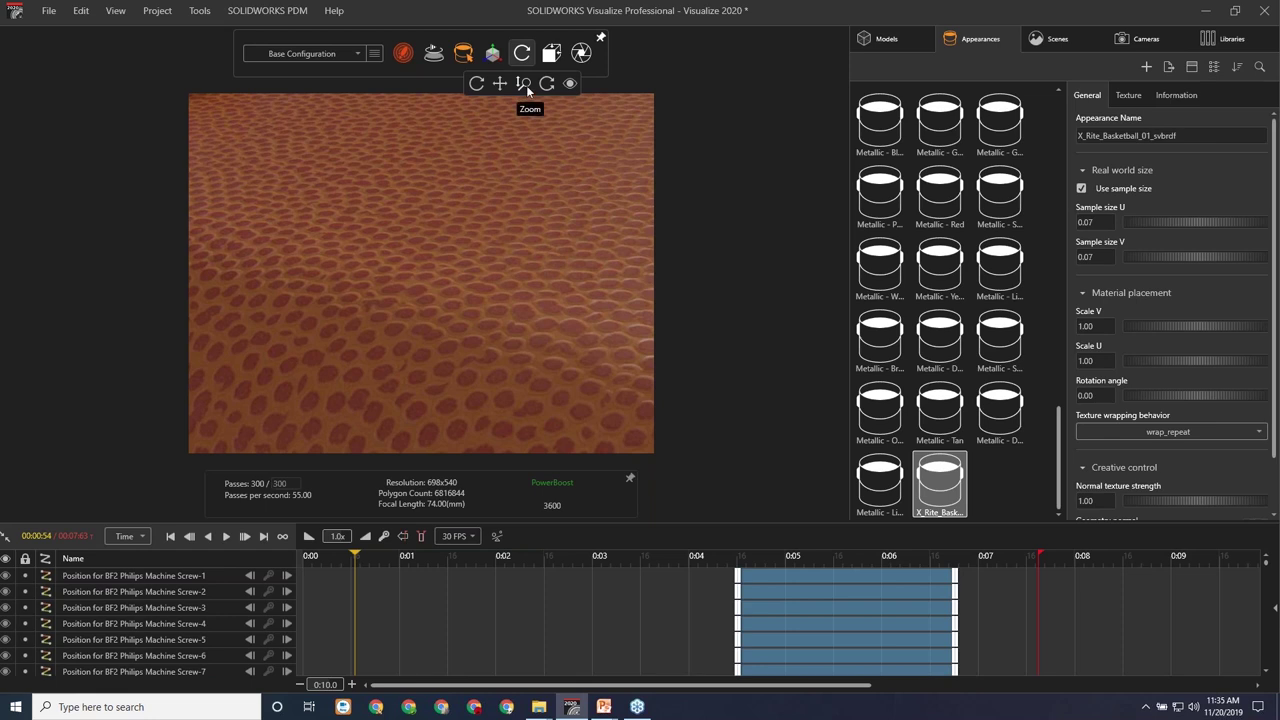
left_click(526, 85)
mouse_move(408, 54)
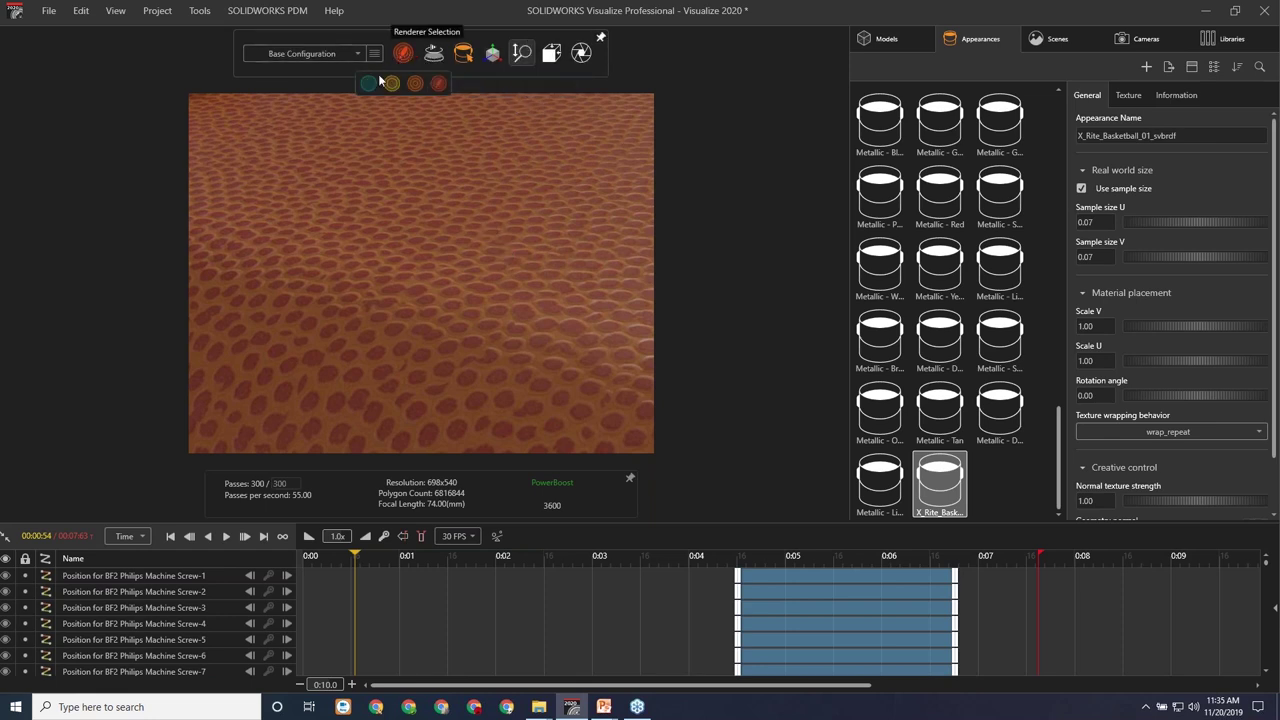
left_click(368, 85)
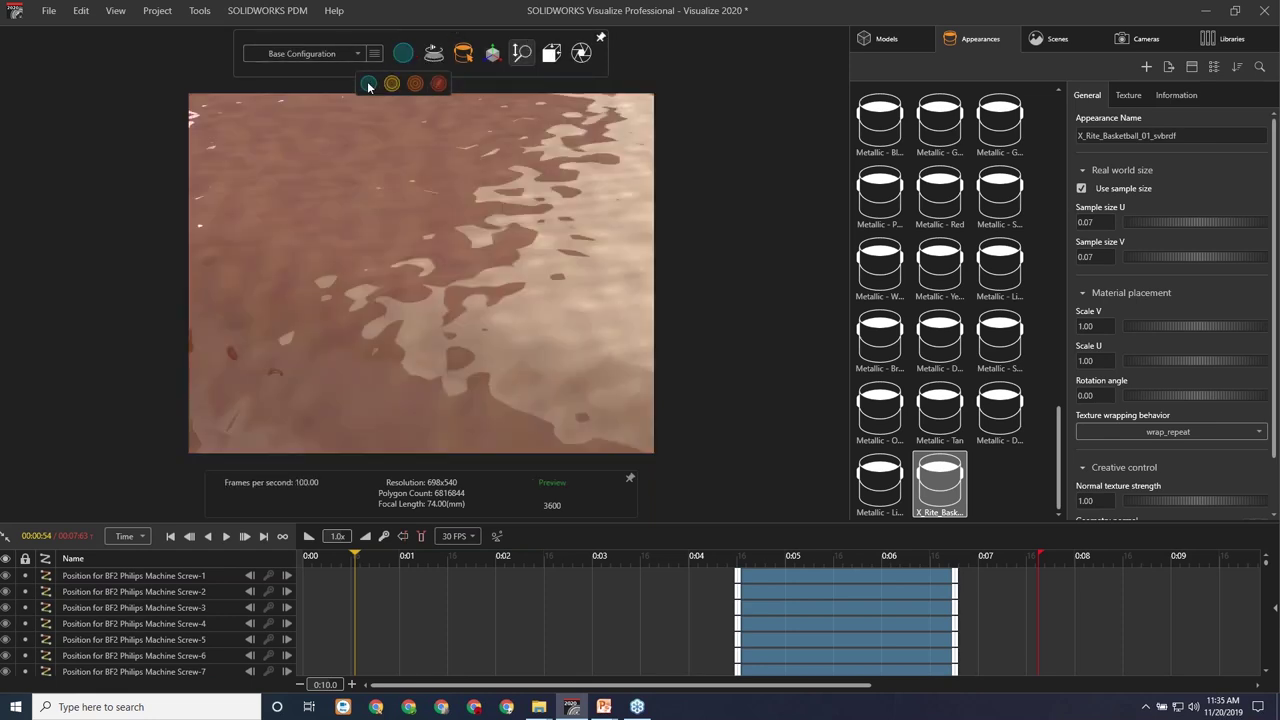
left_click_drag(522, 200, 528, 468)
mouse_move(522, 55)
left_click(499, 83)
left_click_drag(507, 269, 508, 205)
left_click(522, 84)
scroll(528, 197, "down", 5)
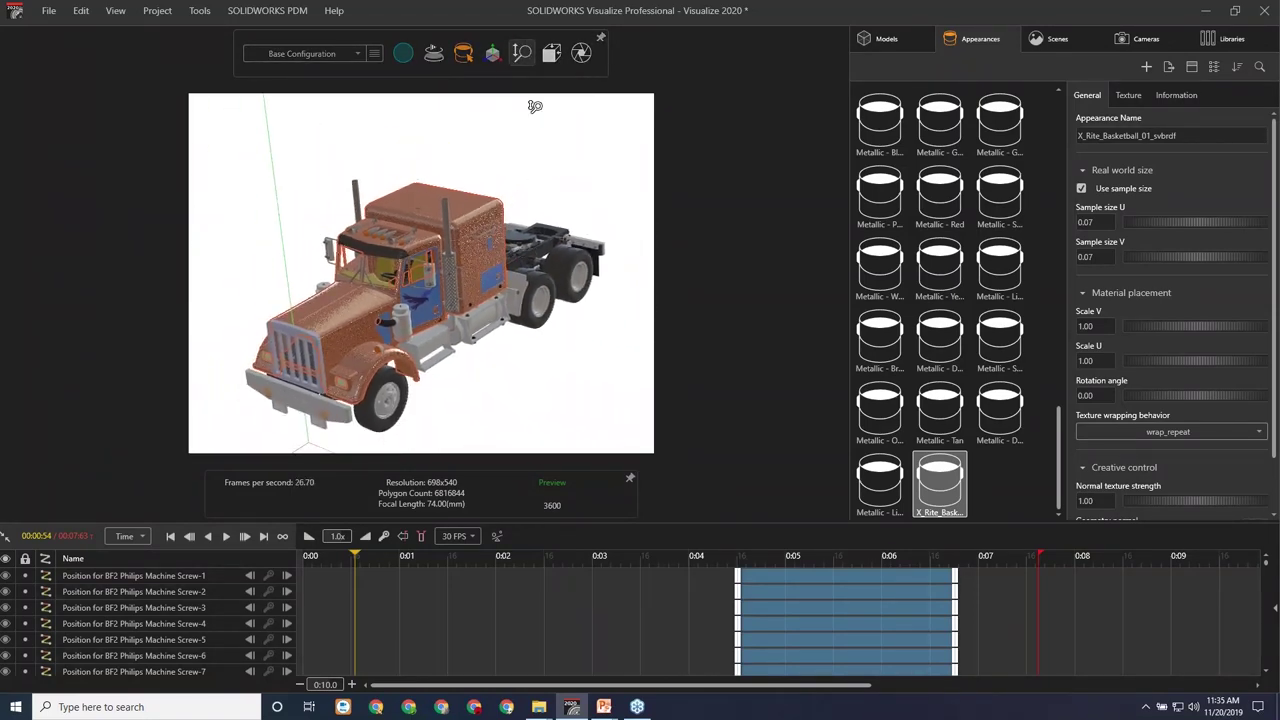
left_click(499, 84)
left_click_drag(468, 208, 464, 186)
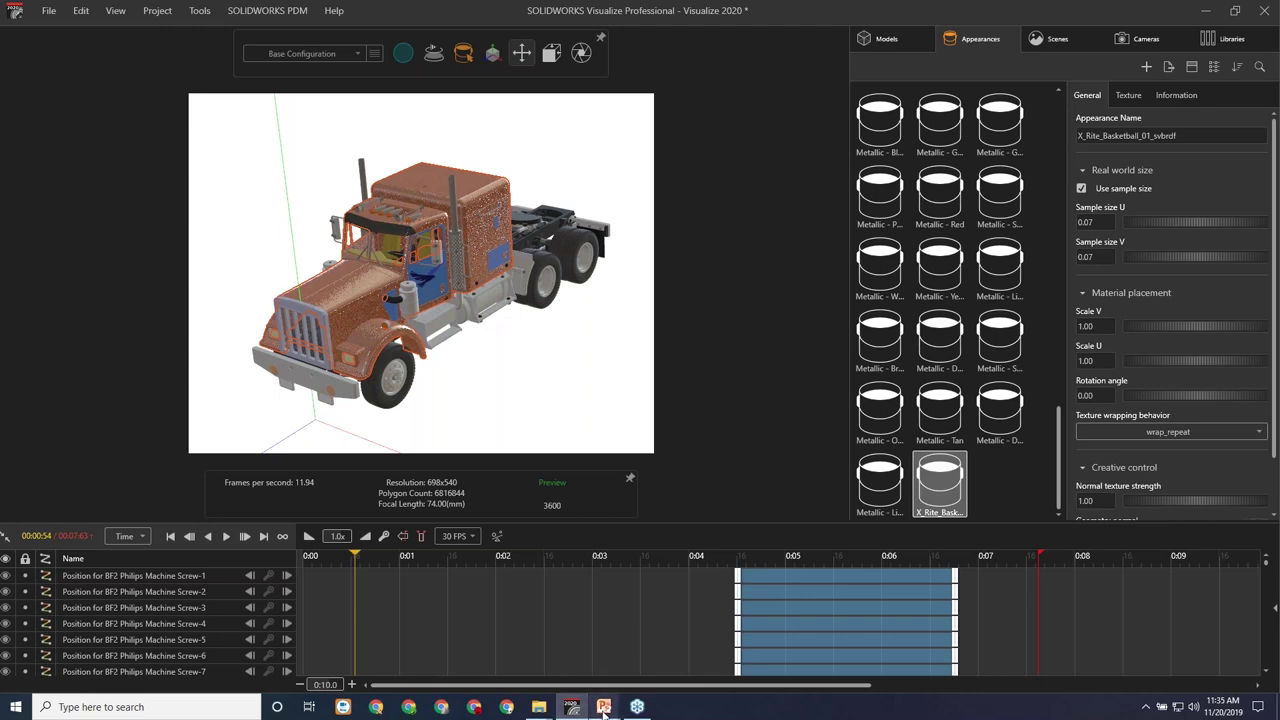
Switch to the PowerPoint presentation and advance to the "Support for IES light Profiles" slide.
left_click(1235, 14)
left_click(1040, 175)
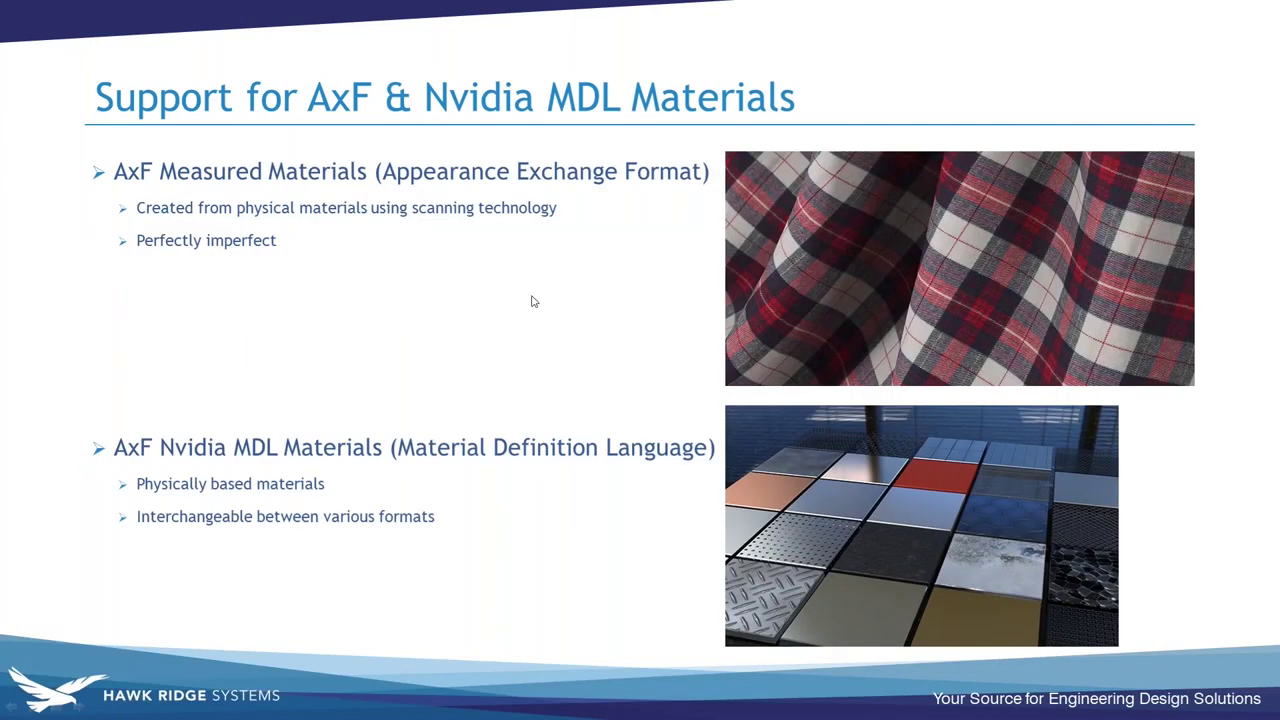
key("Right")
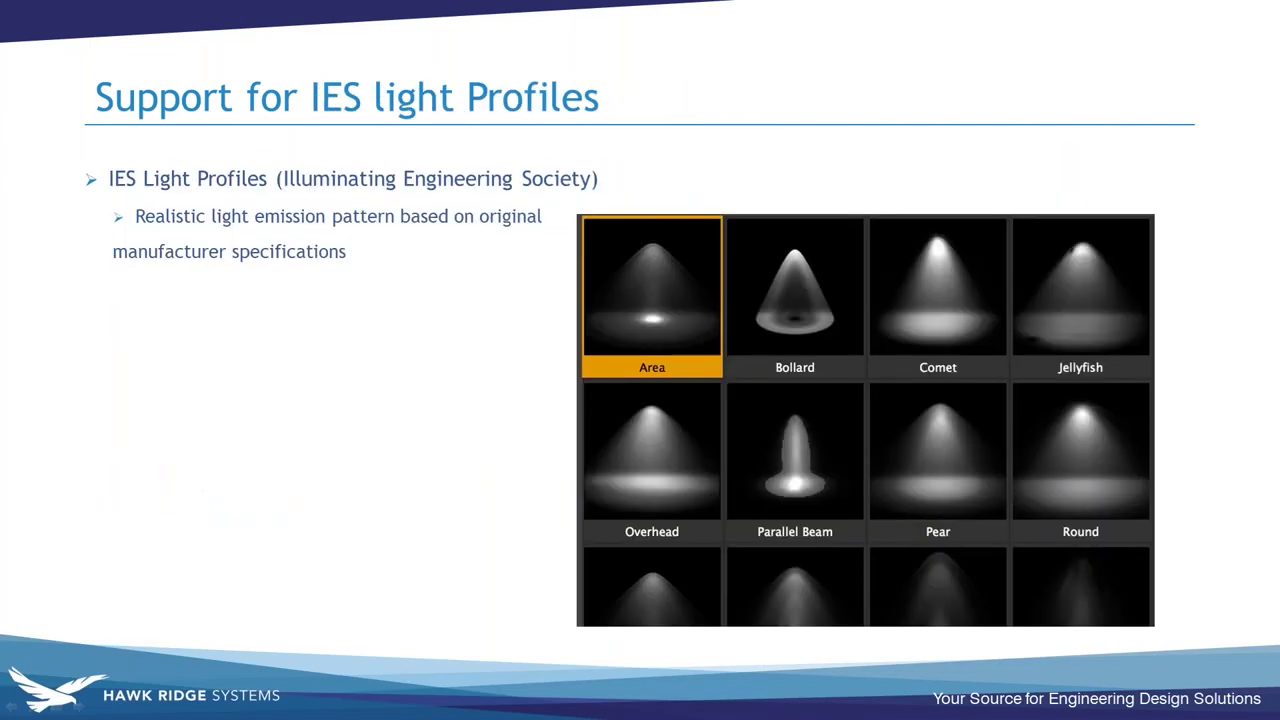
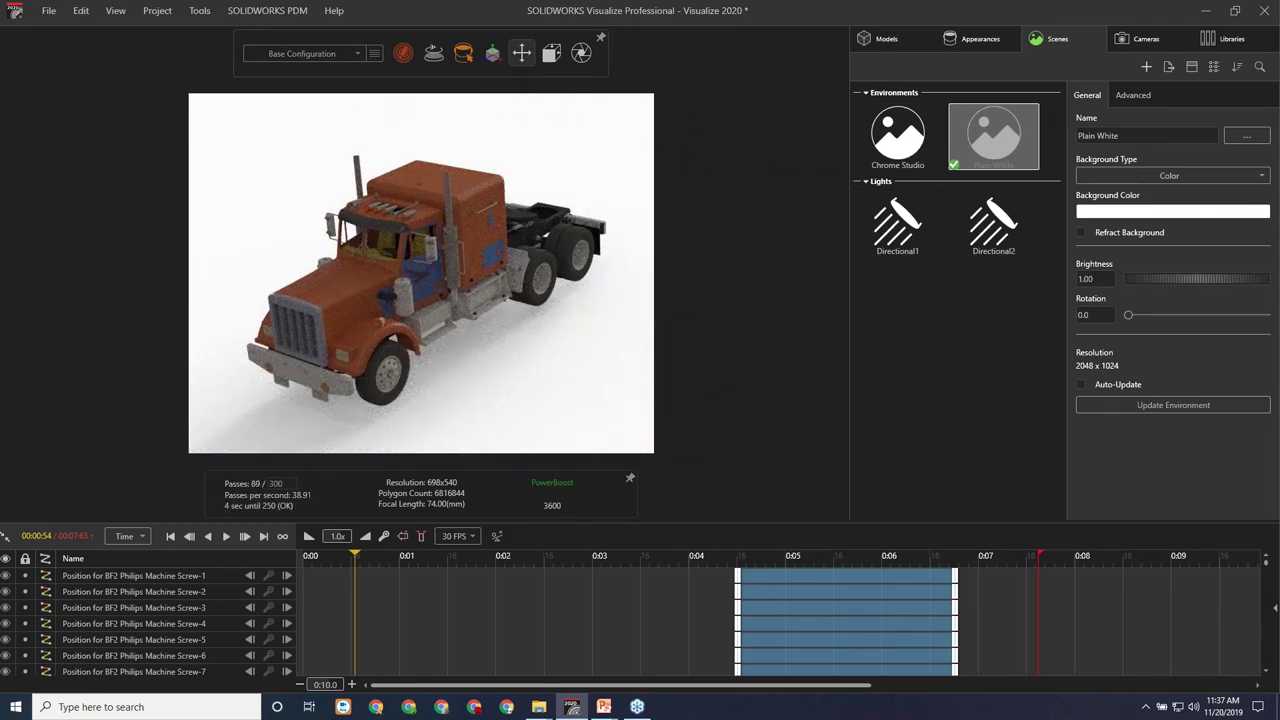
Set the Plain White environment's brightness to 0.
left_click(1097, 278)
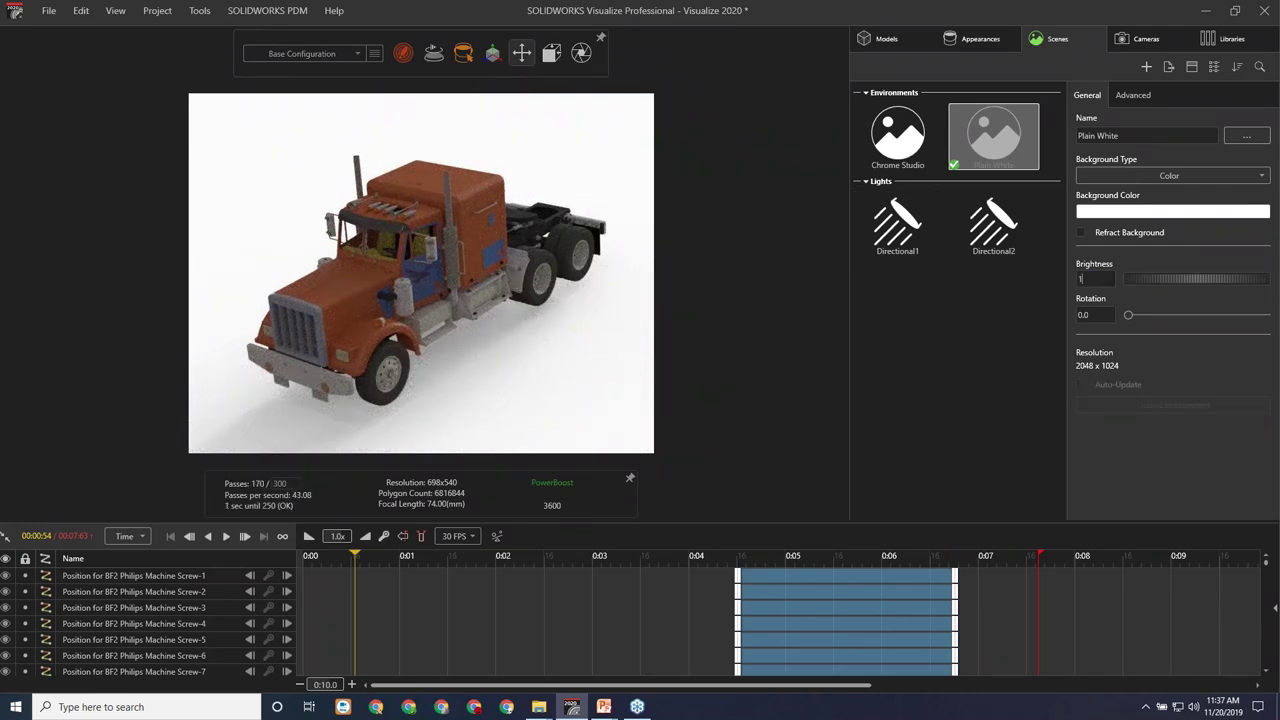
key("BackSpace")
type("0")
key("Return")
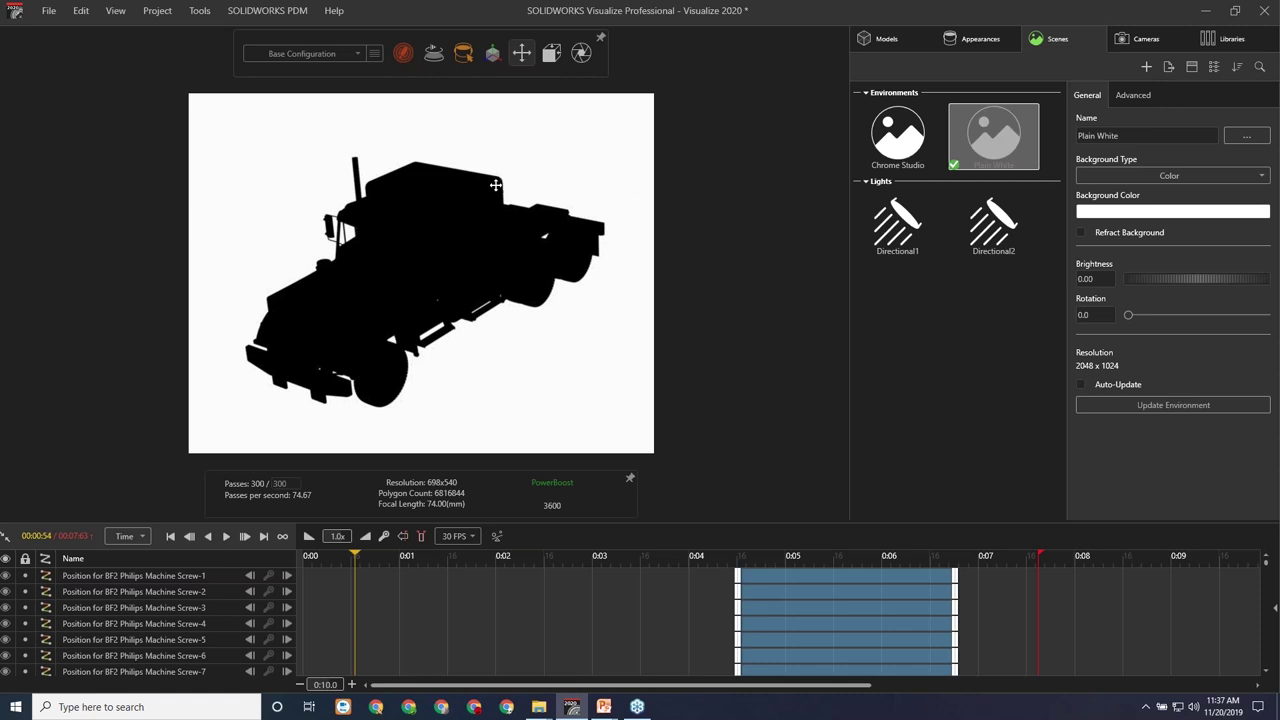
Add a new light to the scene with Pick Target, aiming it at the truck's hood.
left_click(1147, 67)
mouse_move(1053, 152)
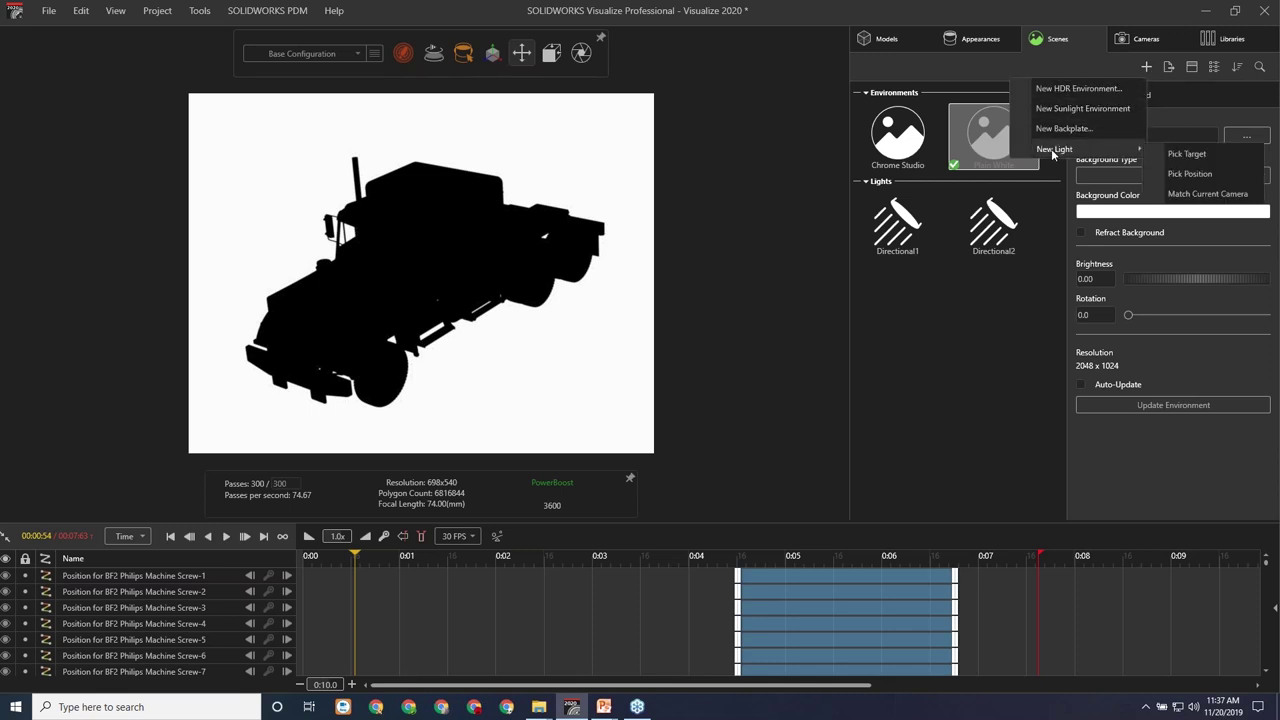
left_click(1205, 156)
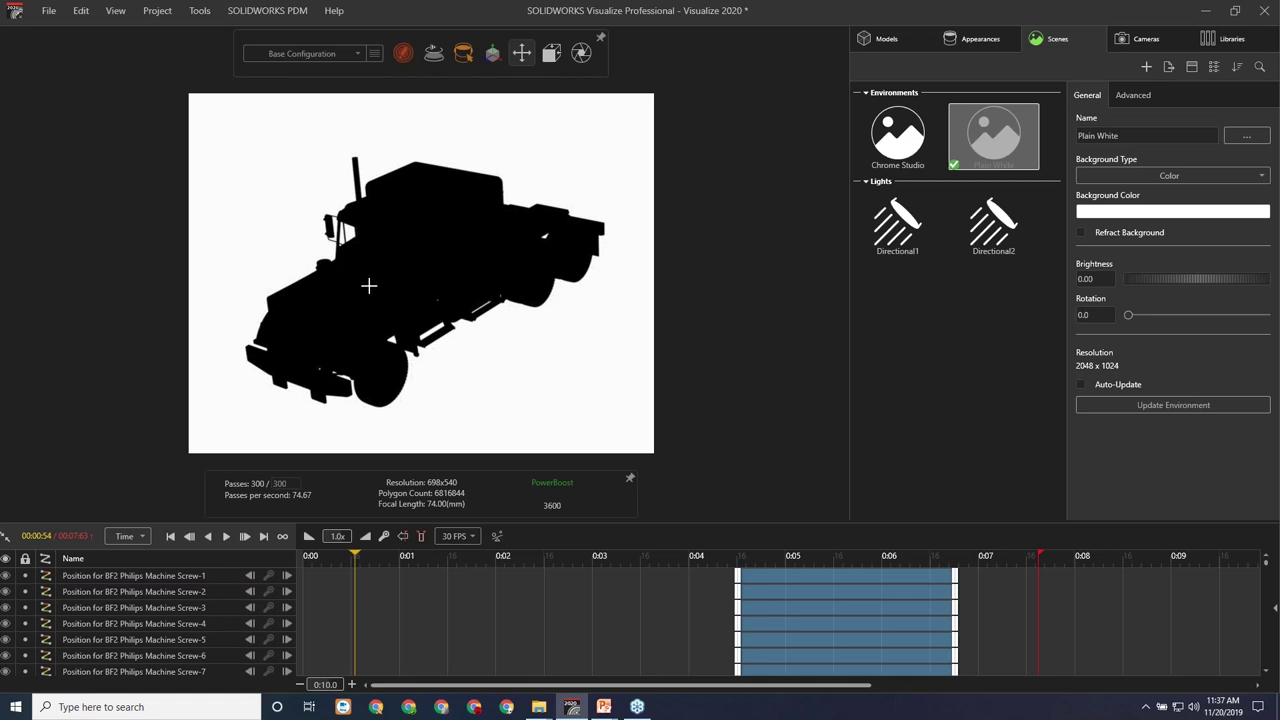
left_click(369, 286)
Switch the render mode to Preview and frame the scene so the new area light above the truck shows.
mouse_move(369, 86)
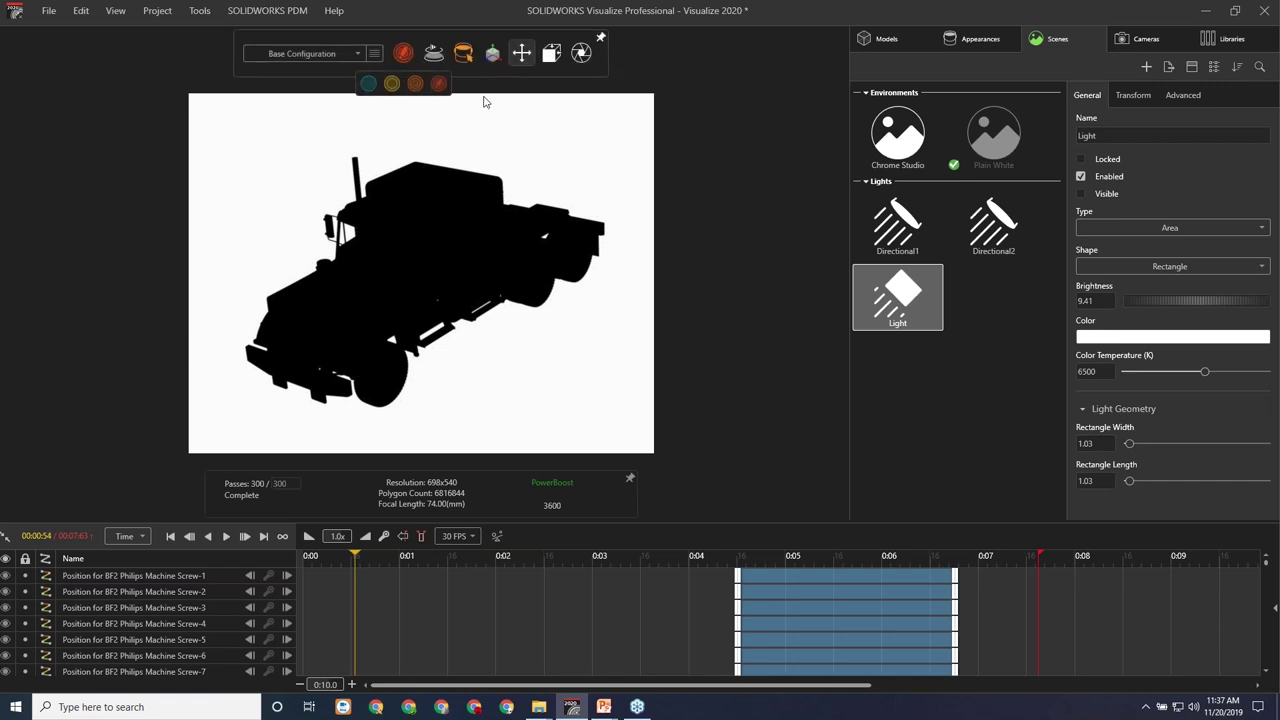
mouse_move(521, 53)
left_click(523, 83)
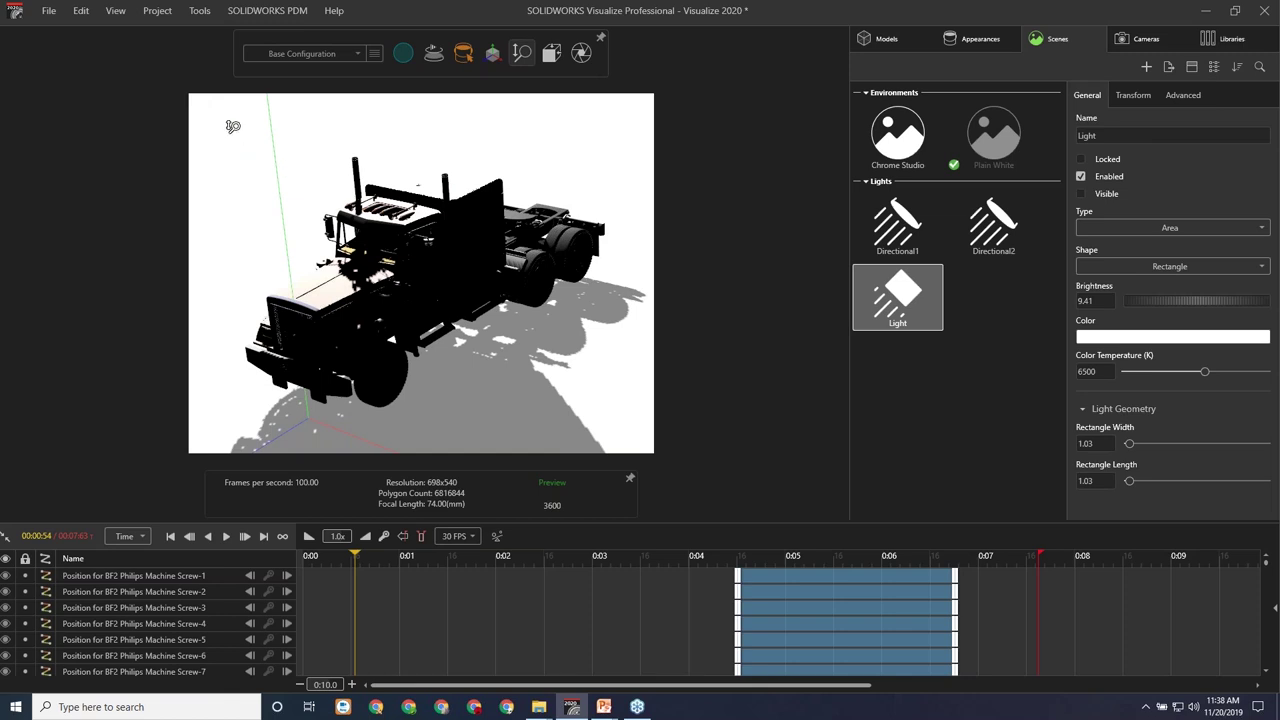
left_click_drag(464, 195, 430, 305)
mouse_move(521, 53)
left_click(476, 83)
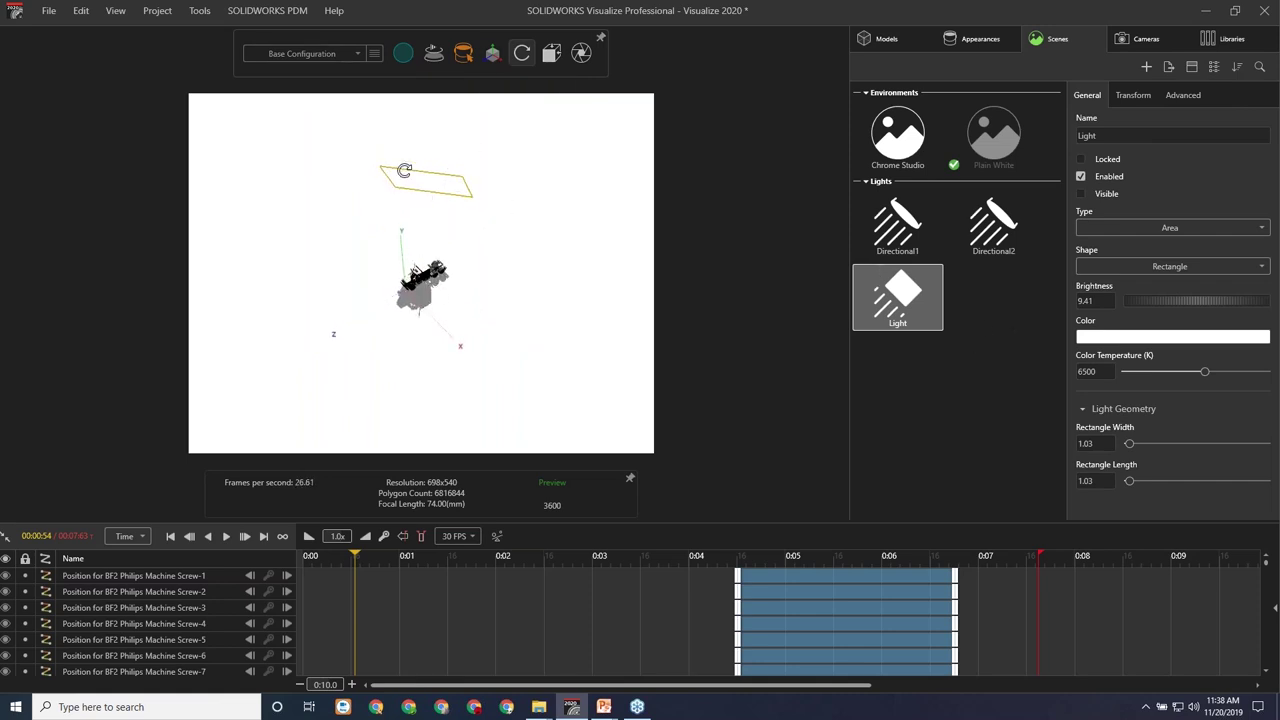
Move the area light from above the truck to a position low in front of it using the object manipulator.
left_click(493, 53)
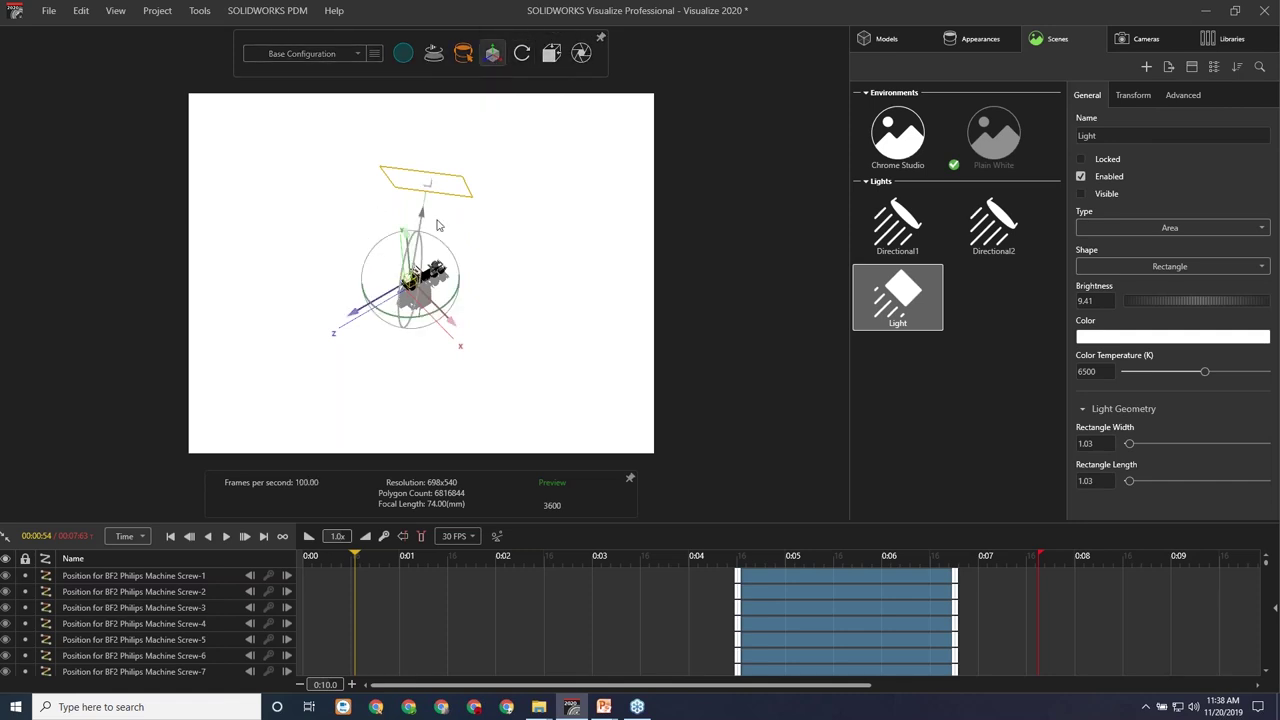
left_click(425, 186)
left_click_drag(370, 215, 271, 397)
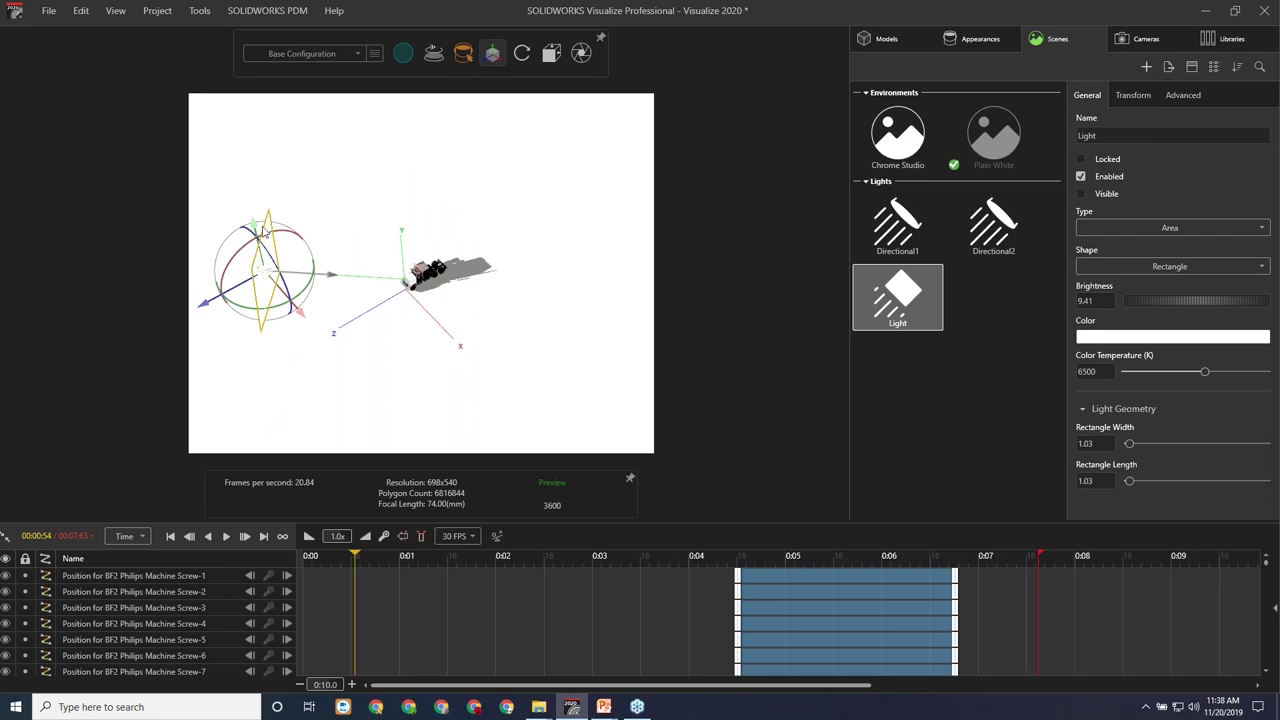
left_click_drag(258, 232, 454, 367)
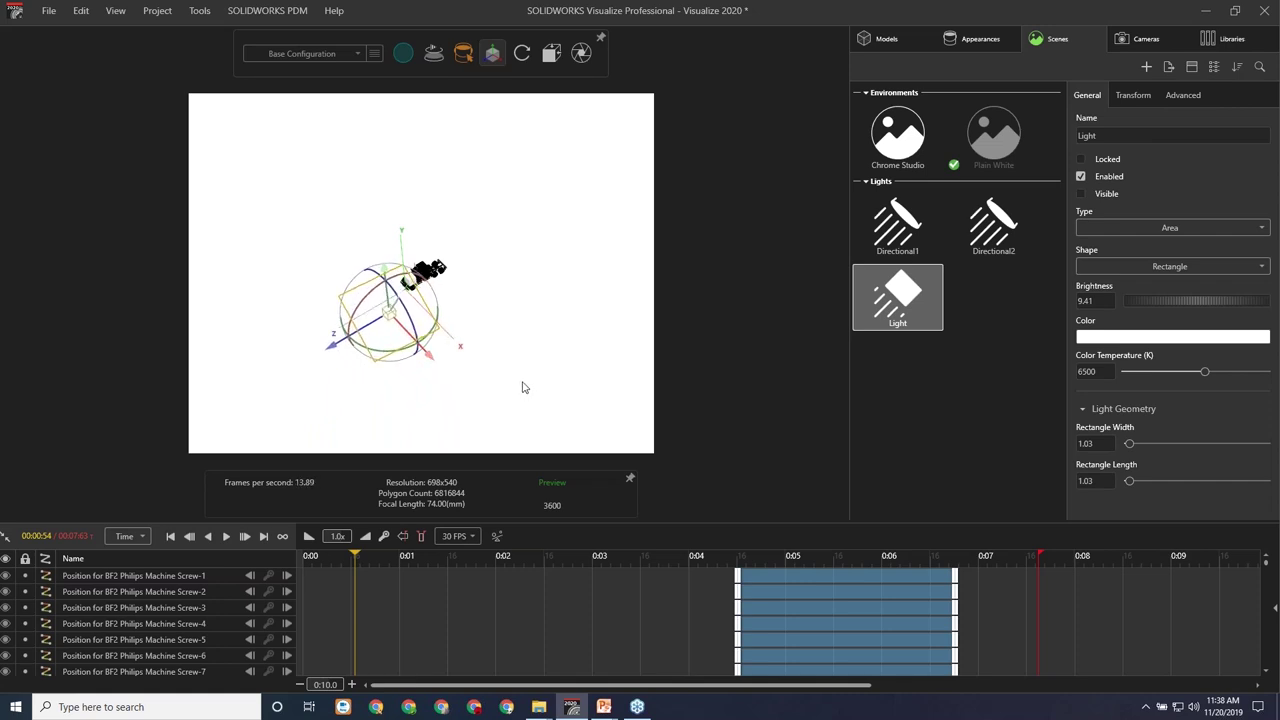
Raise the area light straight up along the vertical axis until it sits above the truck.
left_click(522, 53)
left_click_drag(484, 240, 418, 140)
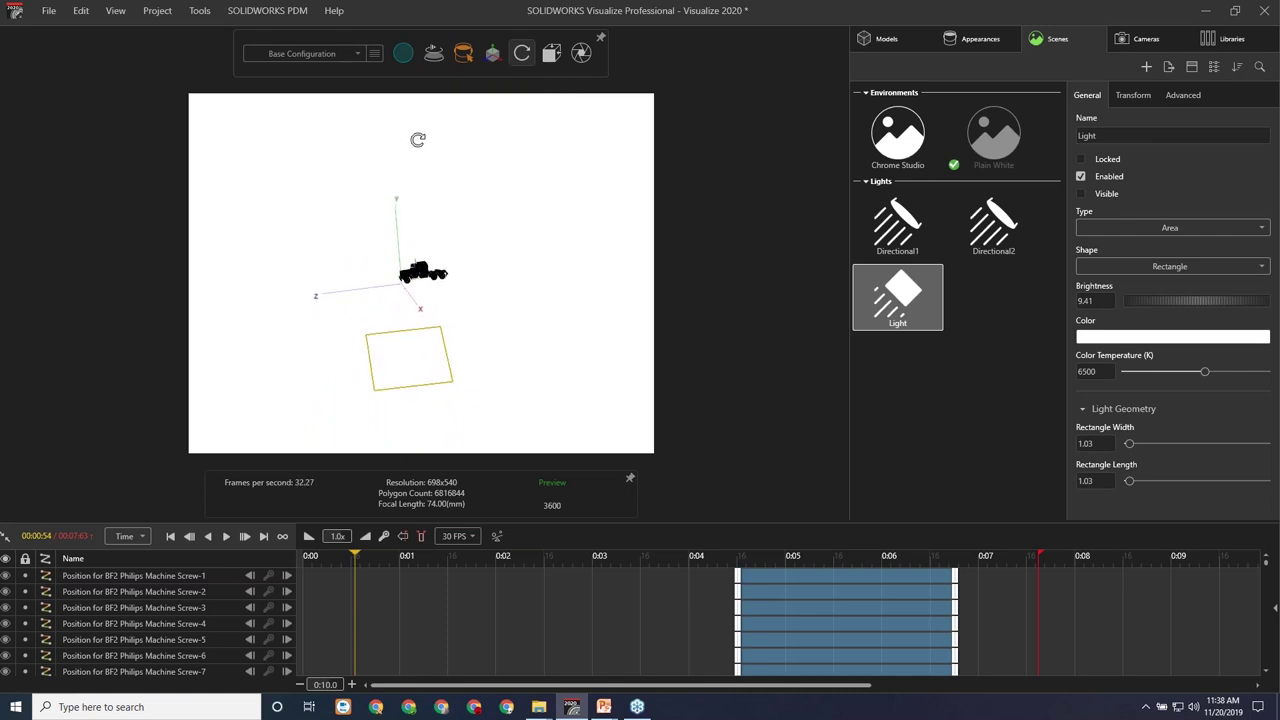
left_click_drag(446, 246, 317, 223)
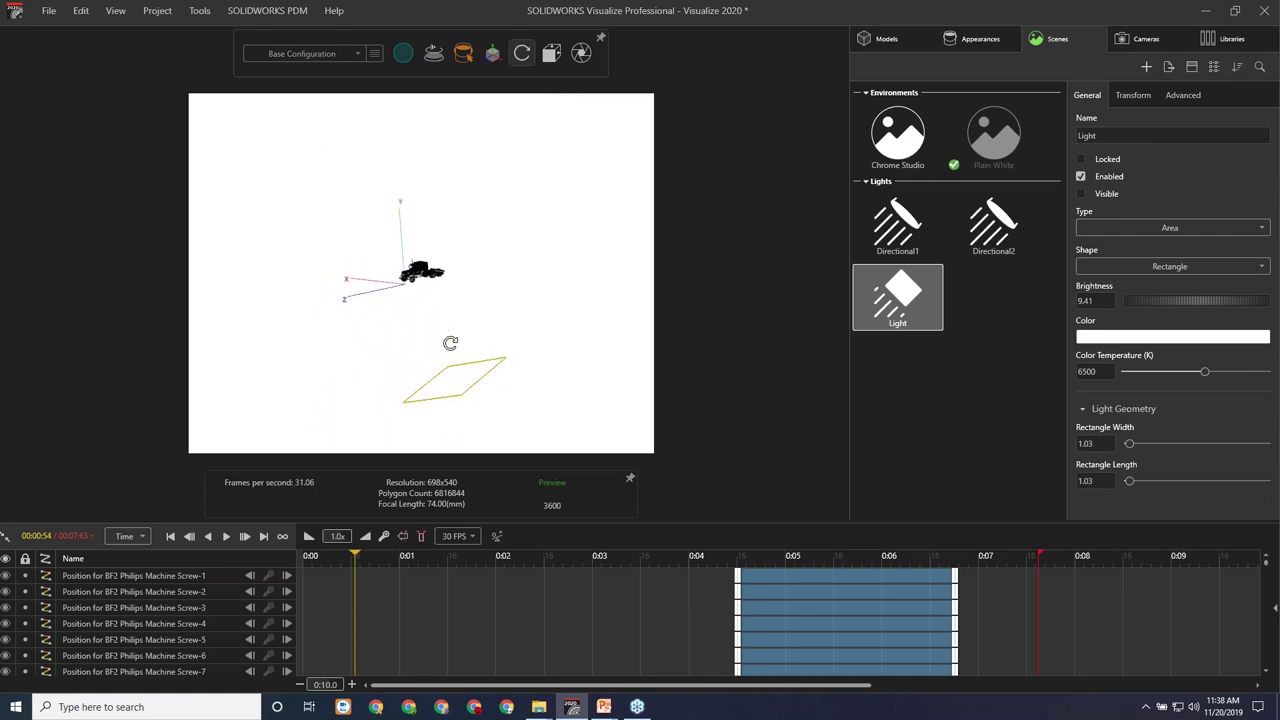
mouse_move(488, 58)
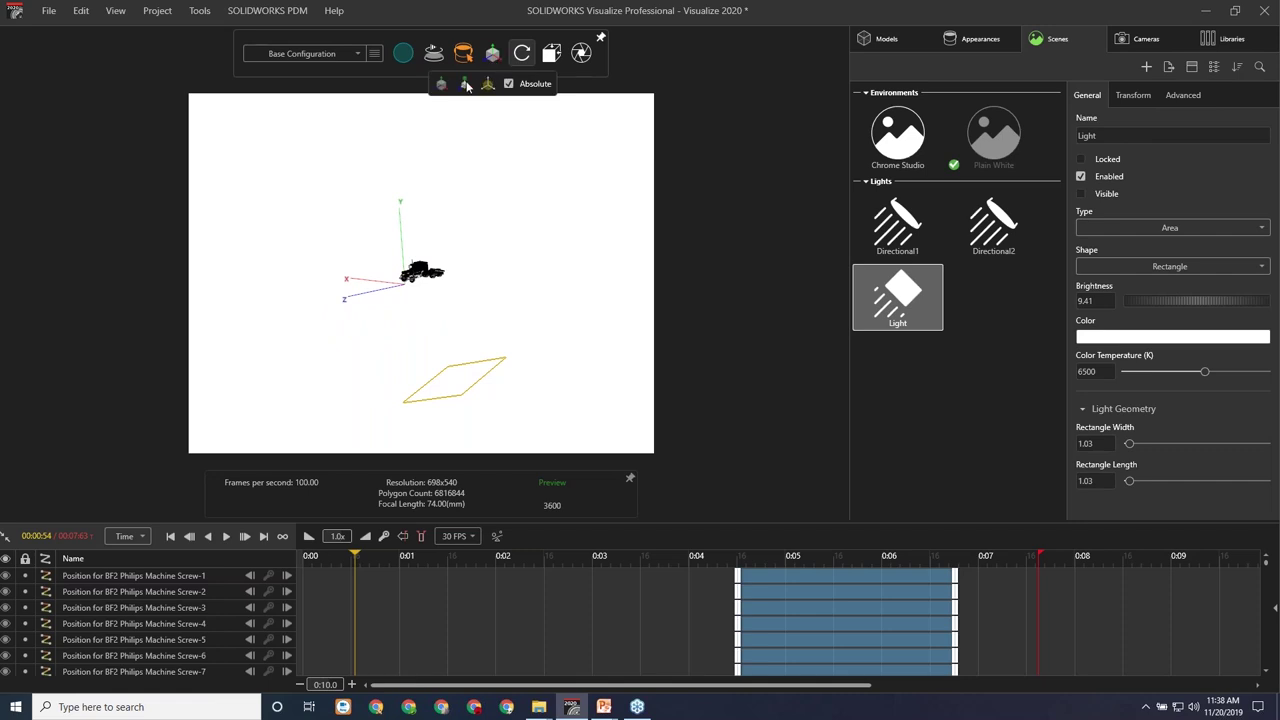
left_click(443, 85)
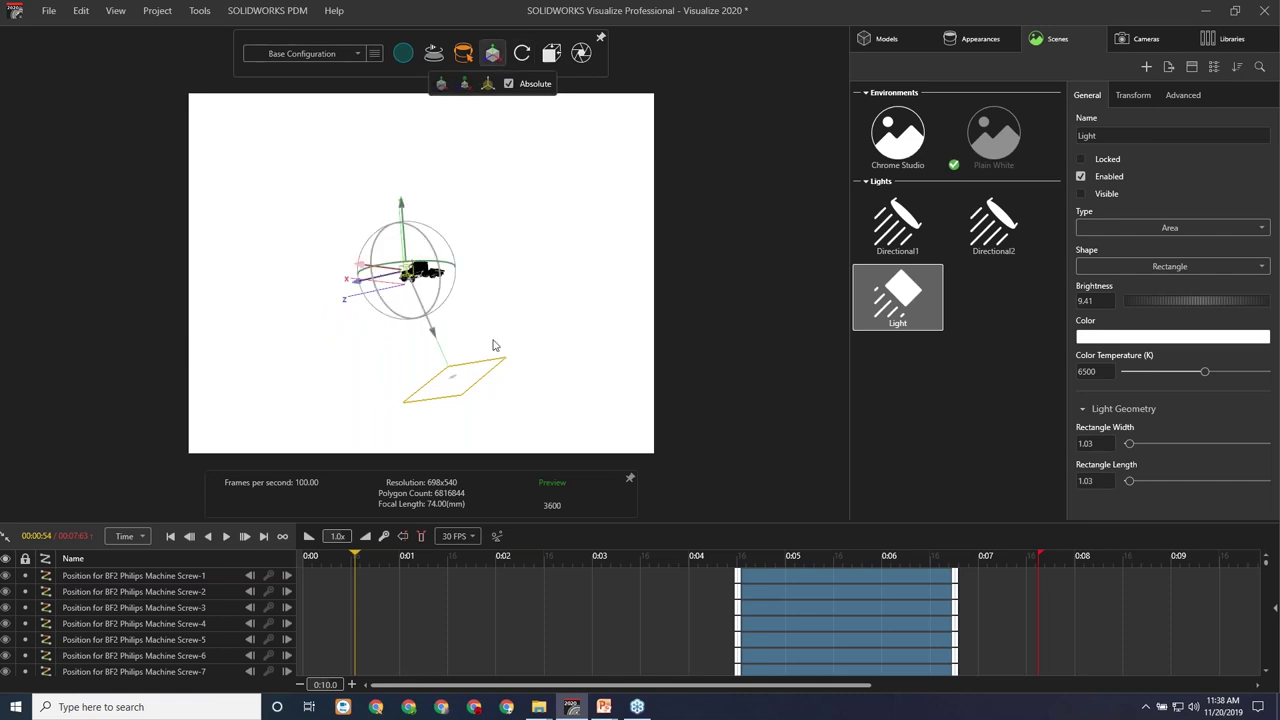
left_click(455, 381)
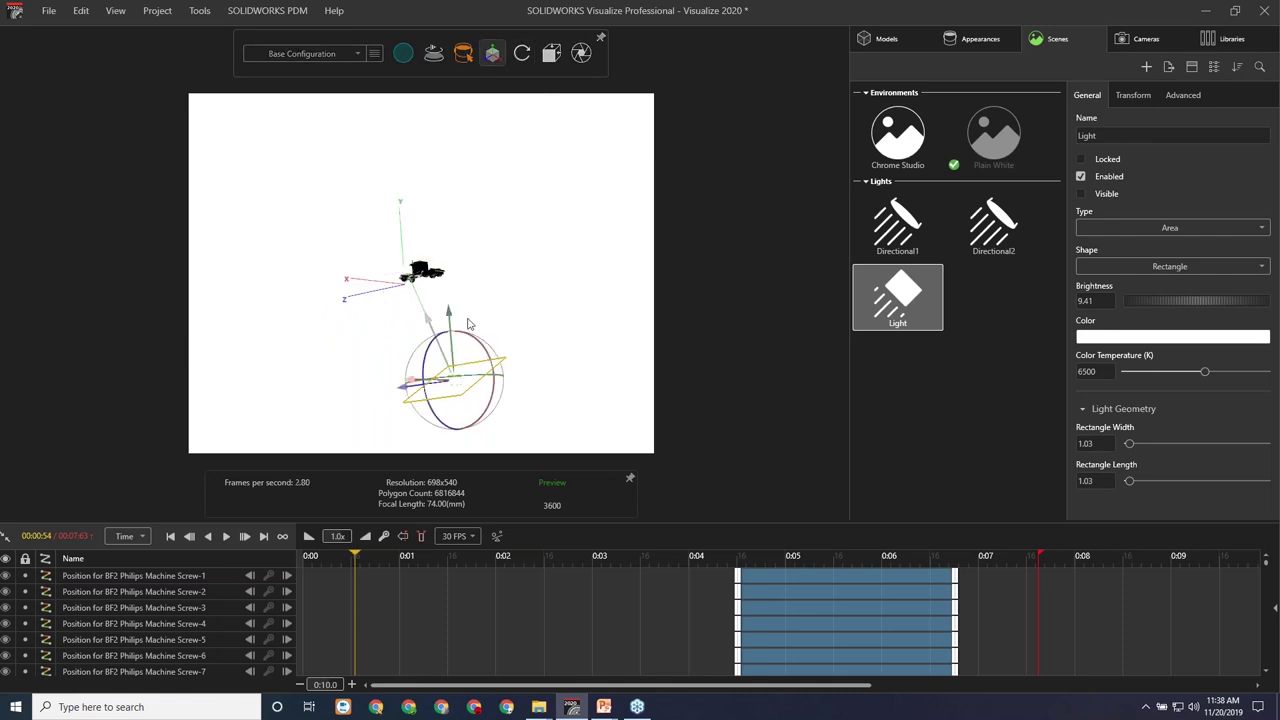
left_click_drag(449, 314, 440, 118)
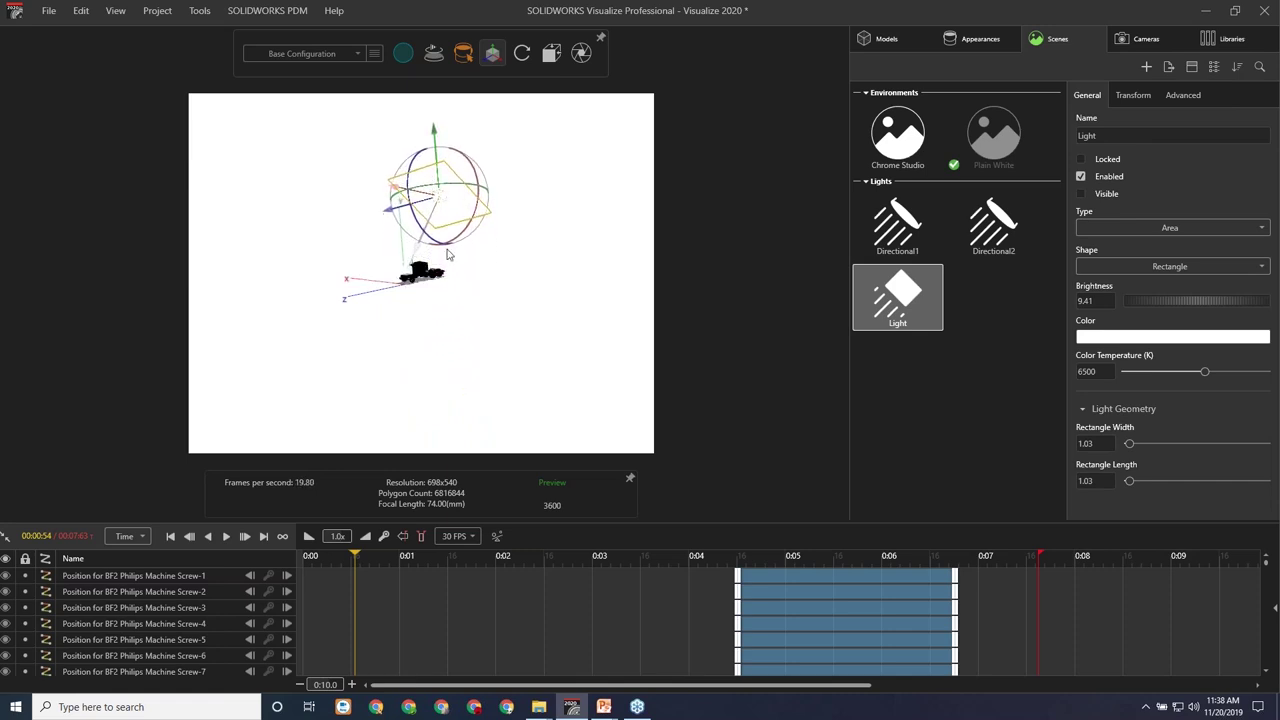
left_click(460, 321)
Render the whole truck close up in a three-quarter view using the PowerBoost render mode.
left_click(522, 53)
left_click_drag(500, 251, 253, 356)
mouse_move(522, 53)
left_click(523, 83)
left_click_drag(471, 231, 480, 137)
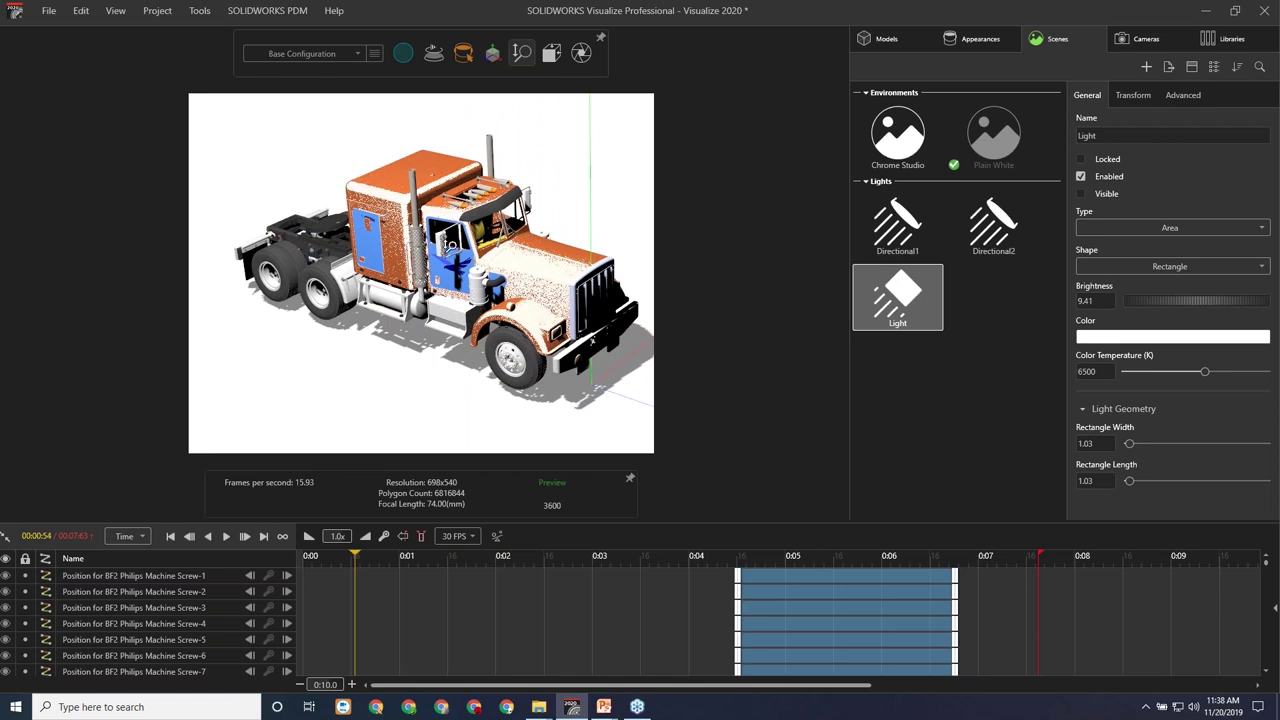
mouse_move(403, 55)
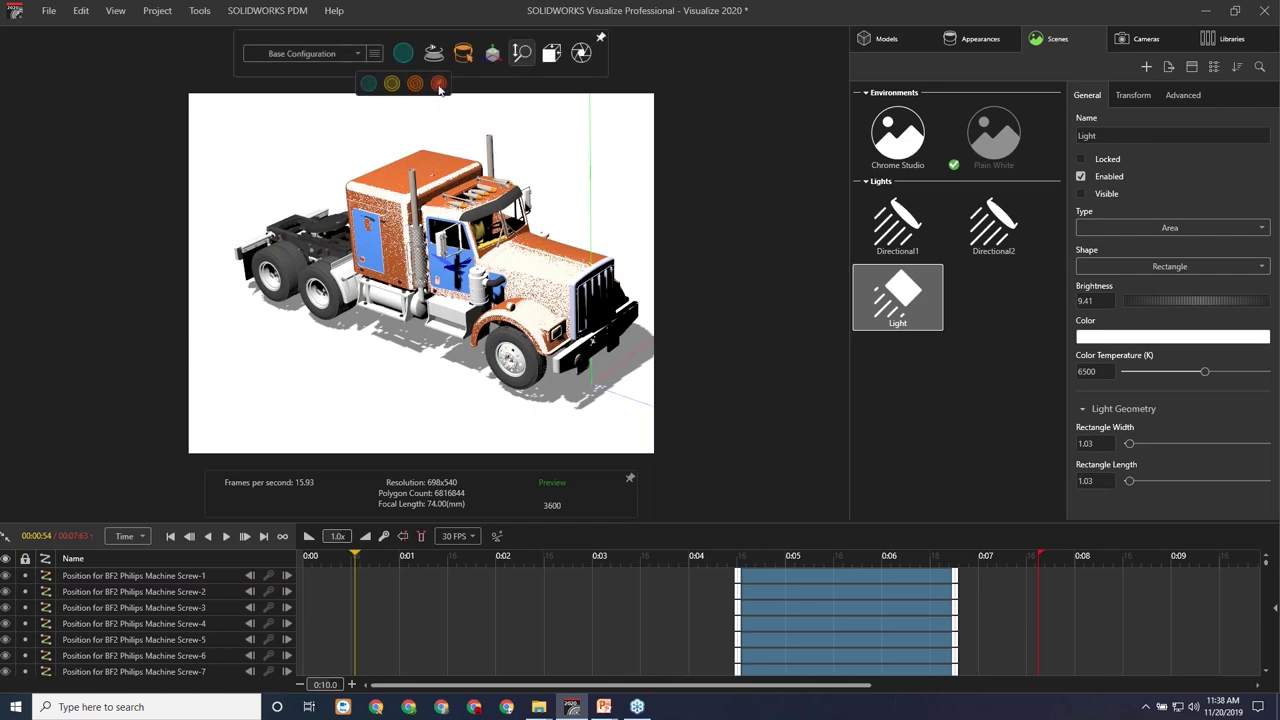
left_click(438, 83)
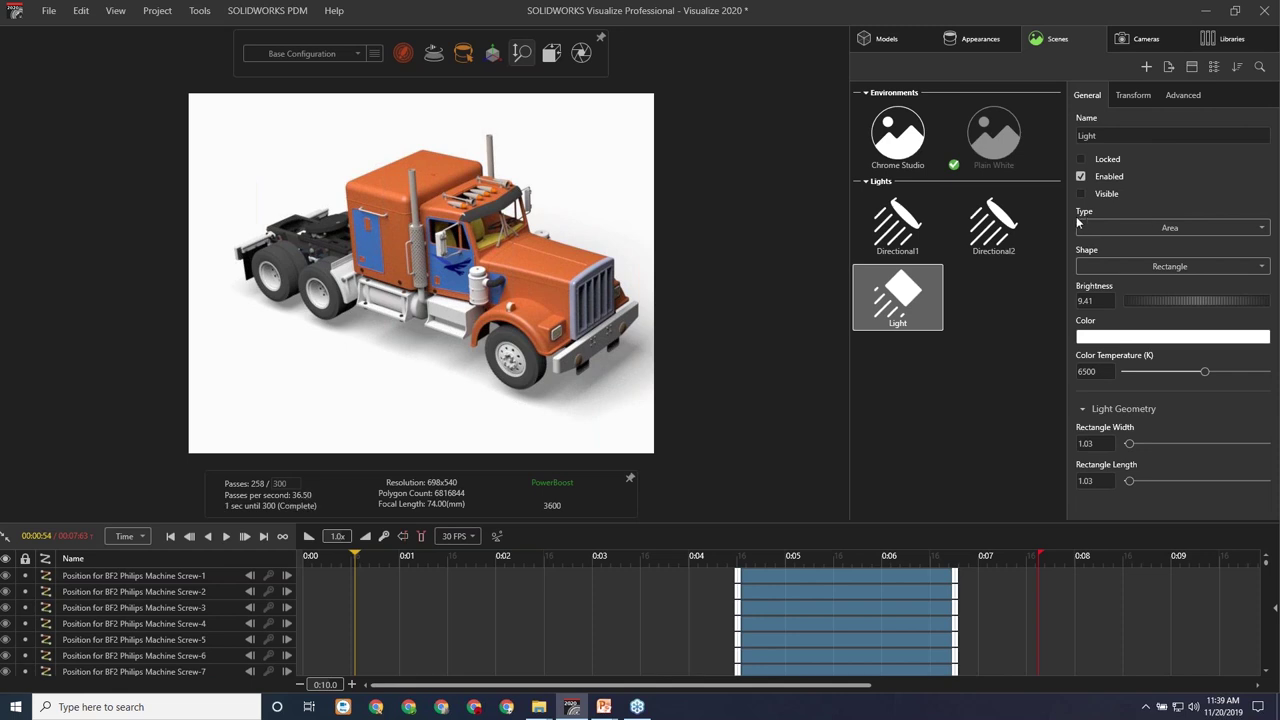
Change the light's type to IES Profile and load Comet.IES from the TechCommsVault Visualize "IES Light Profiles" folder.
left_click(1165, 228)
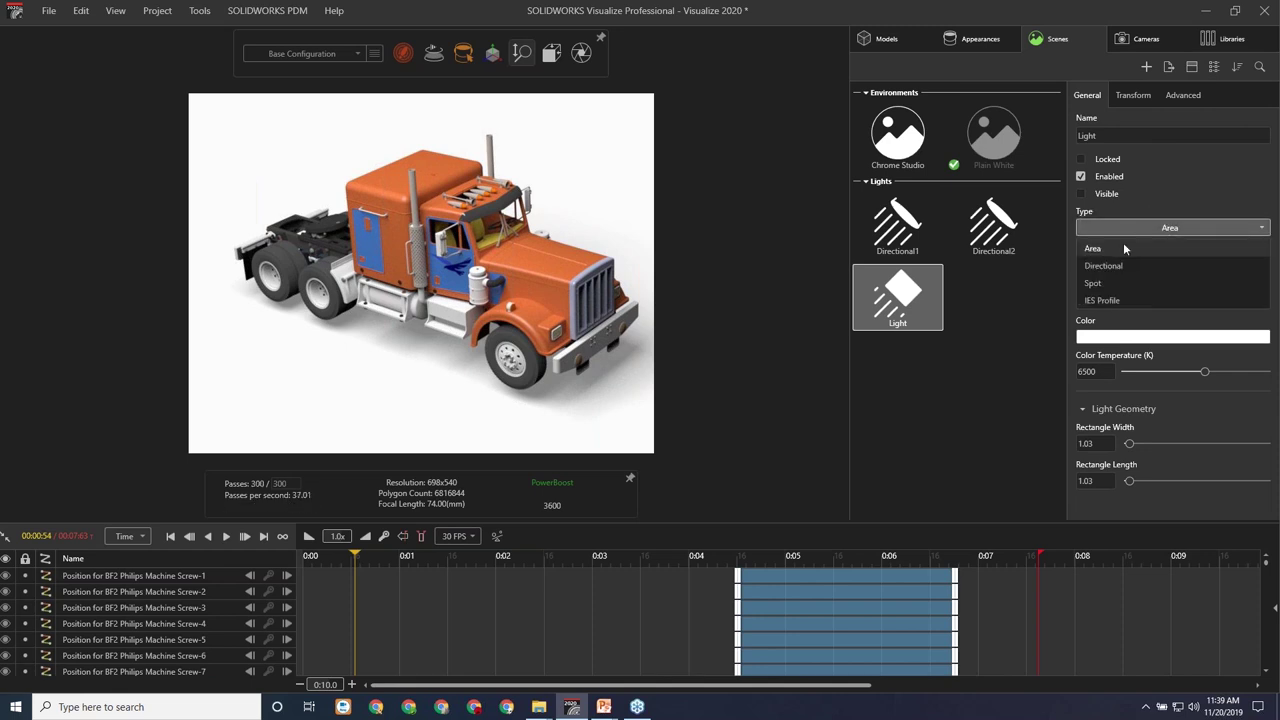
left_click(1103, 300)
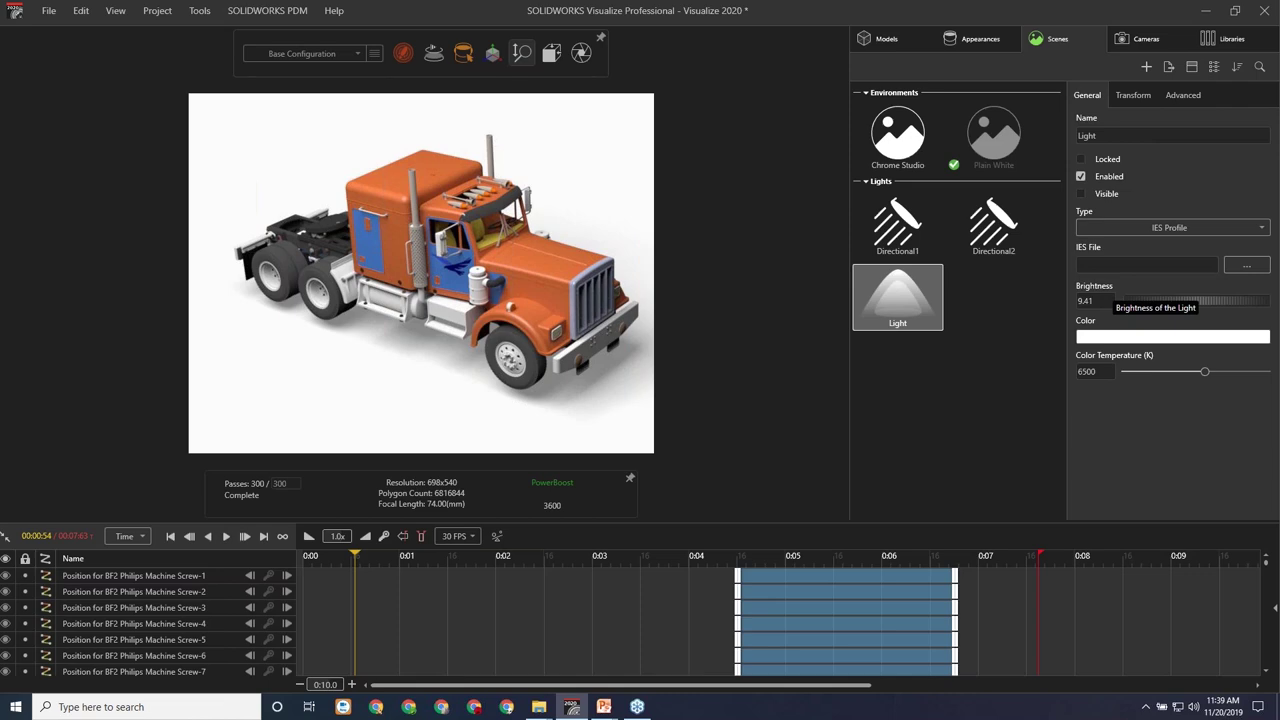
left_click(1246, 265)
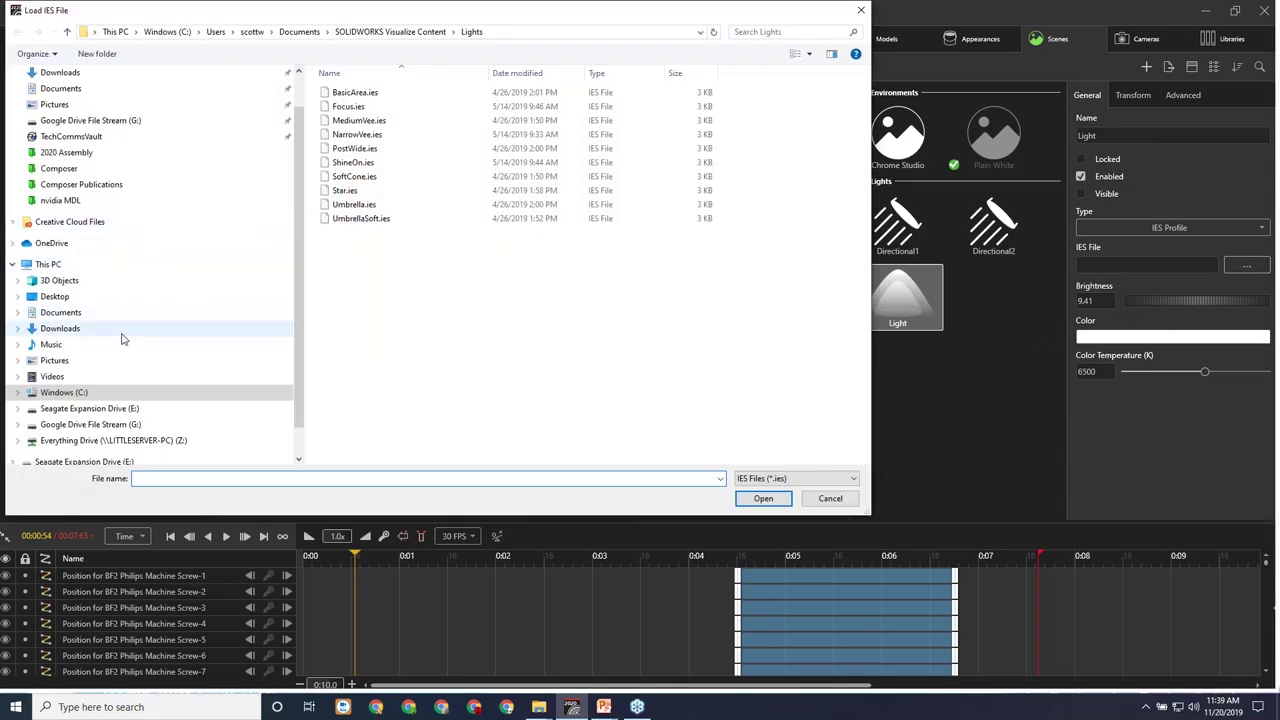
left_click(70, 393)
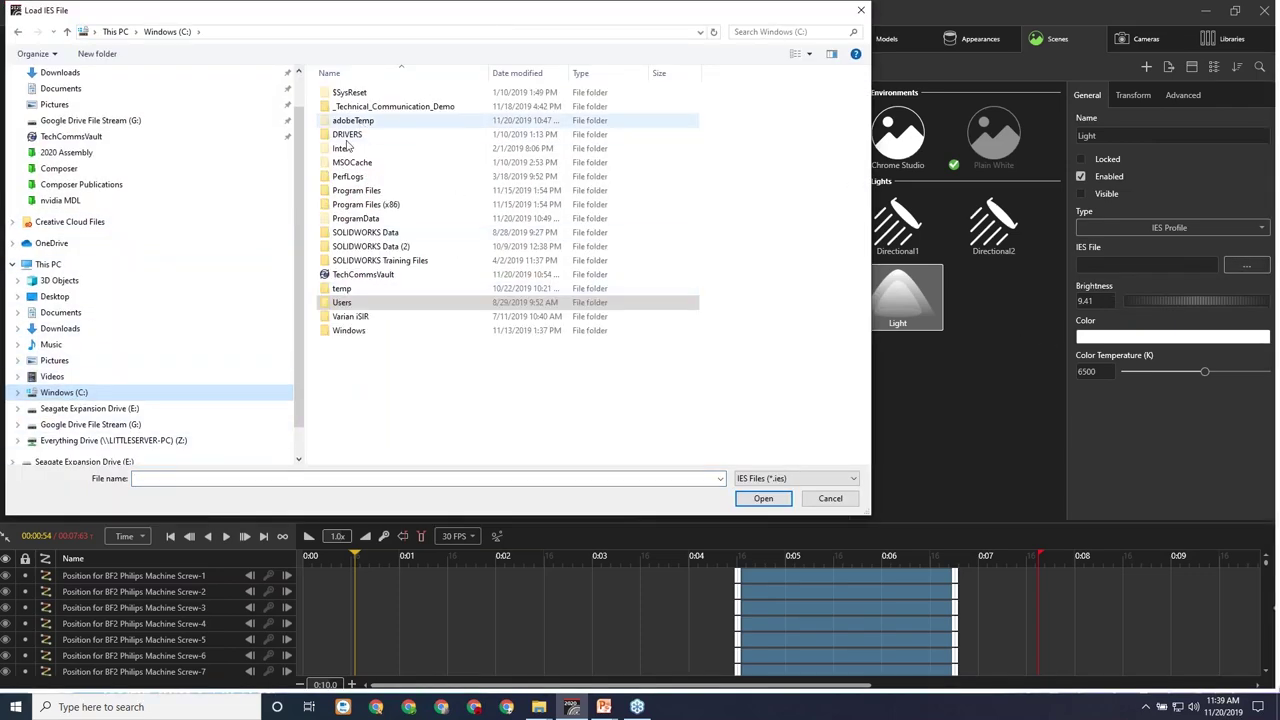
left_click(363, 274)
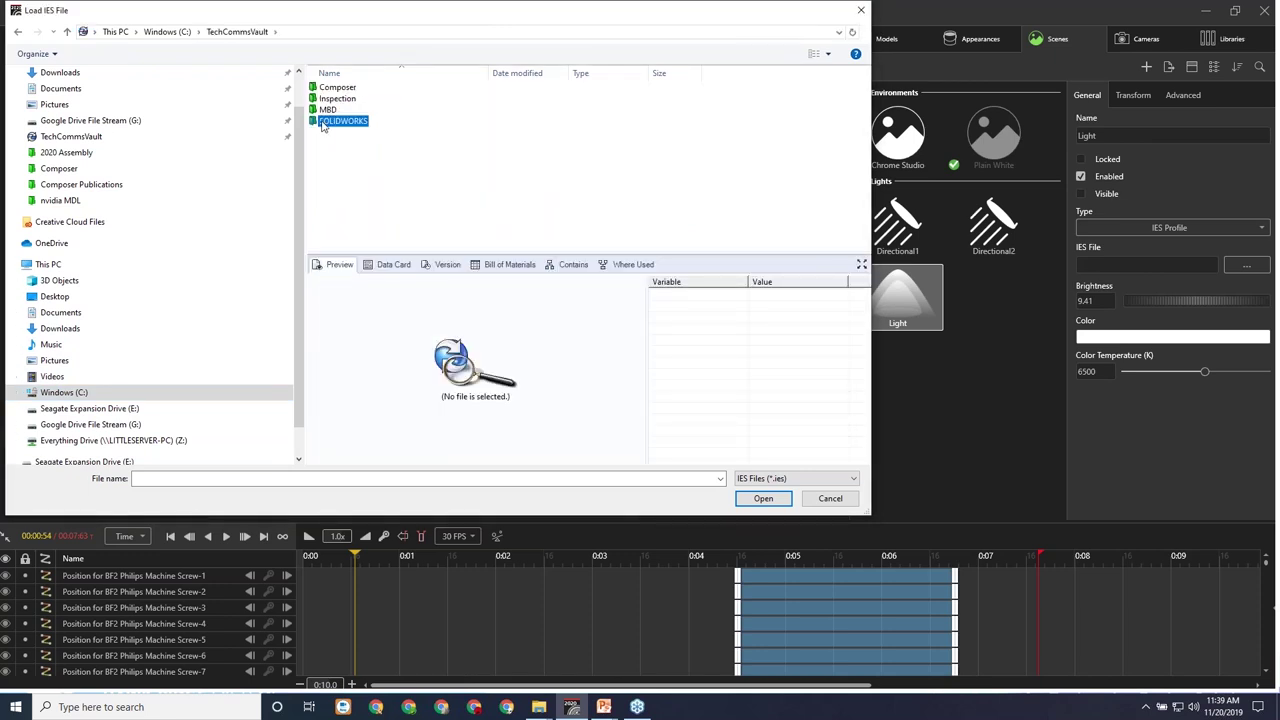
left_click(326, 136)
double_click(352, 137)
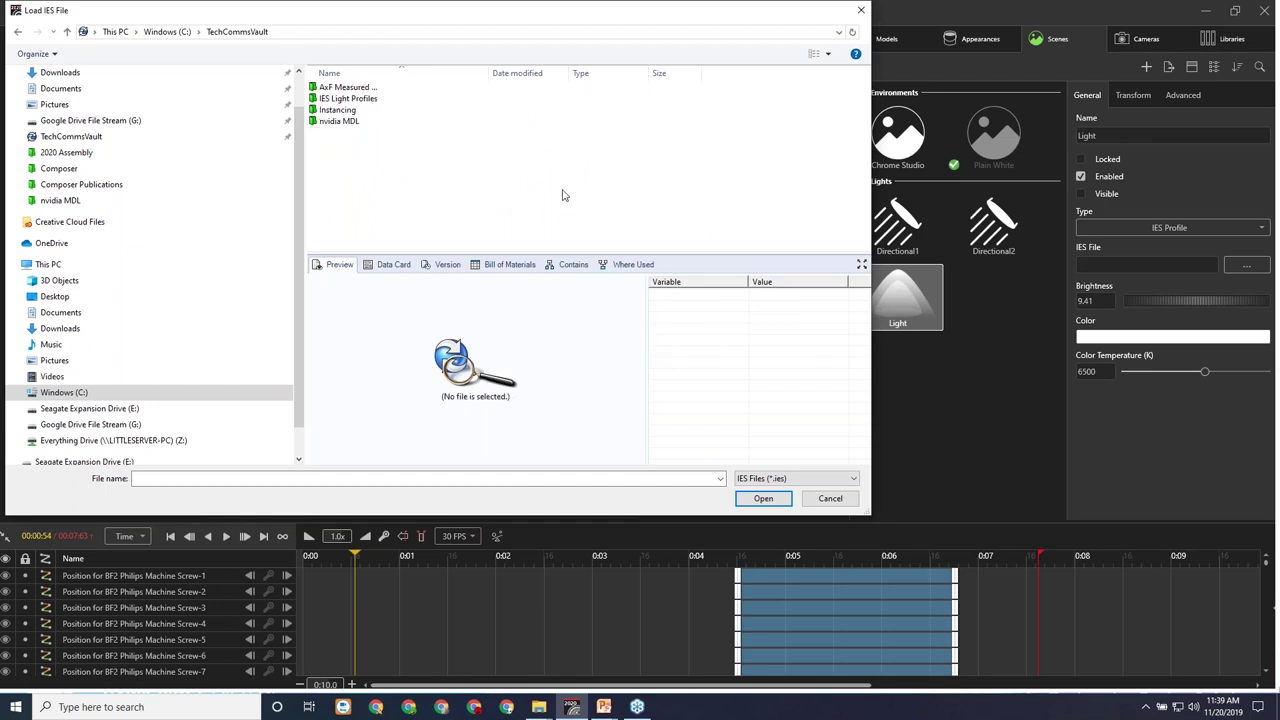
double_click(346, 98)
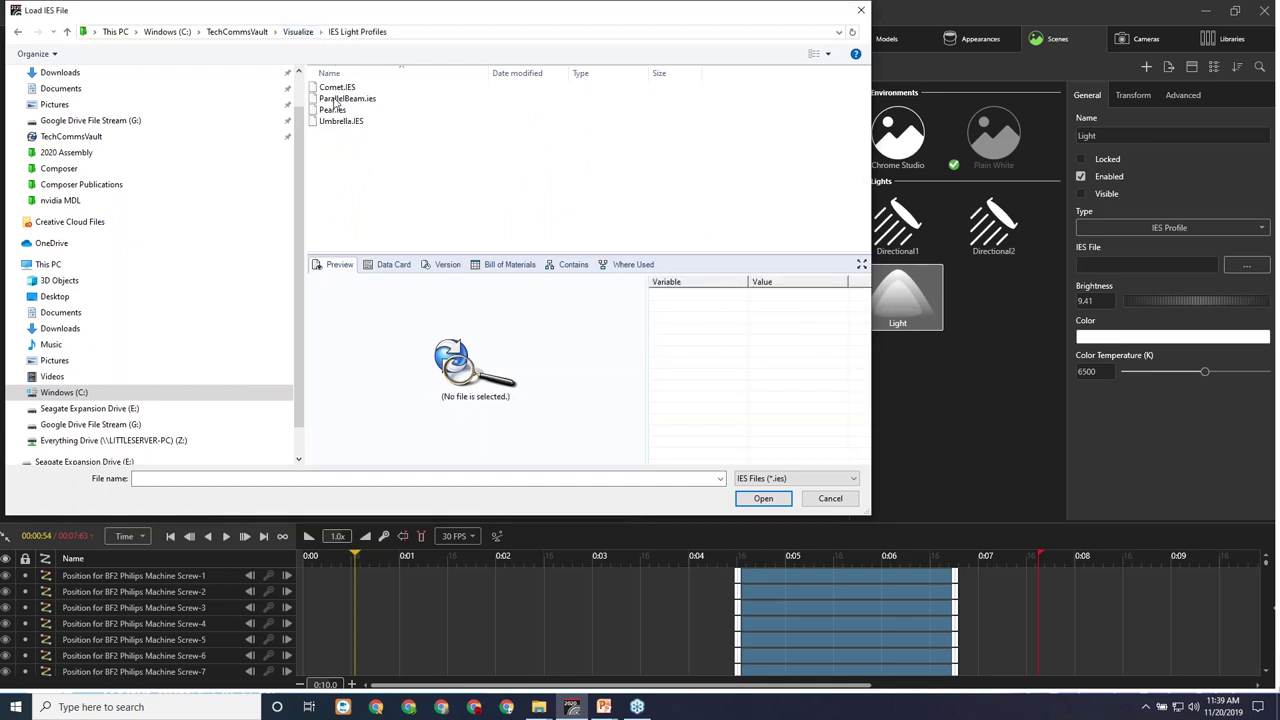
left_click(336, 88)
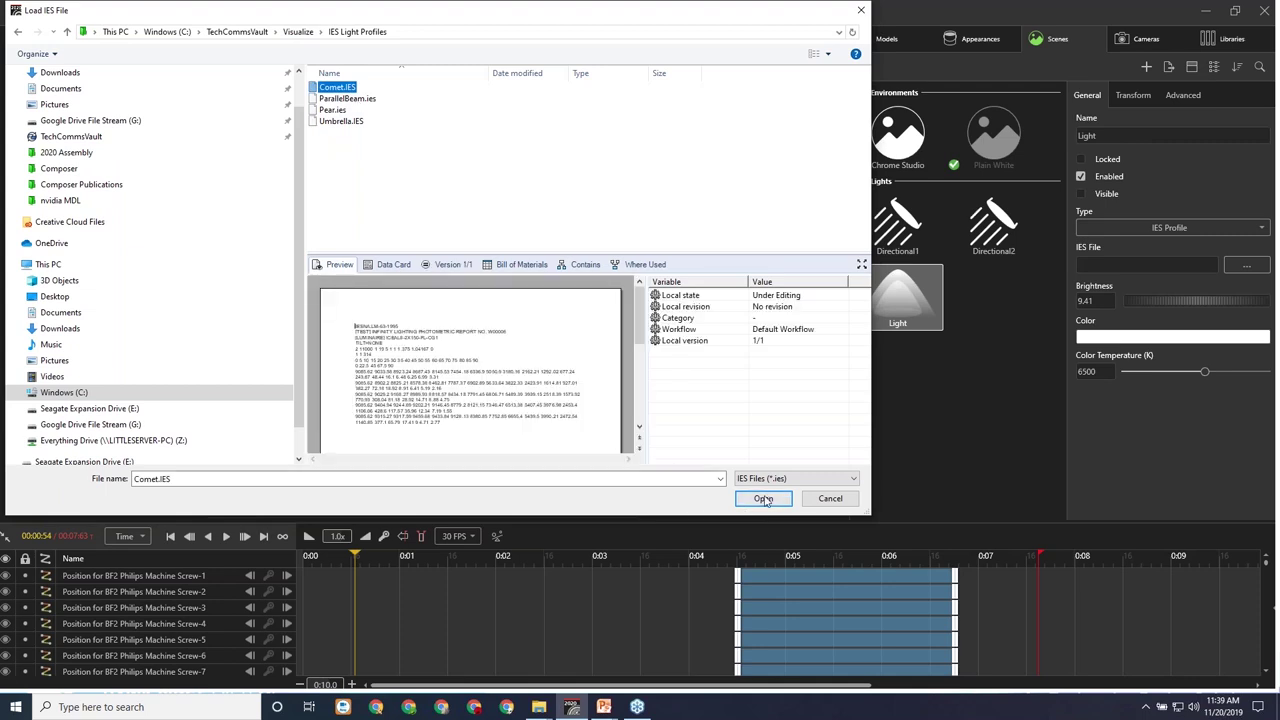
left_click(763, 498)
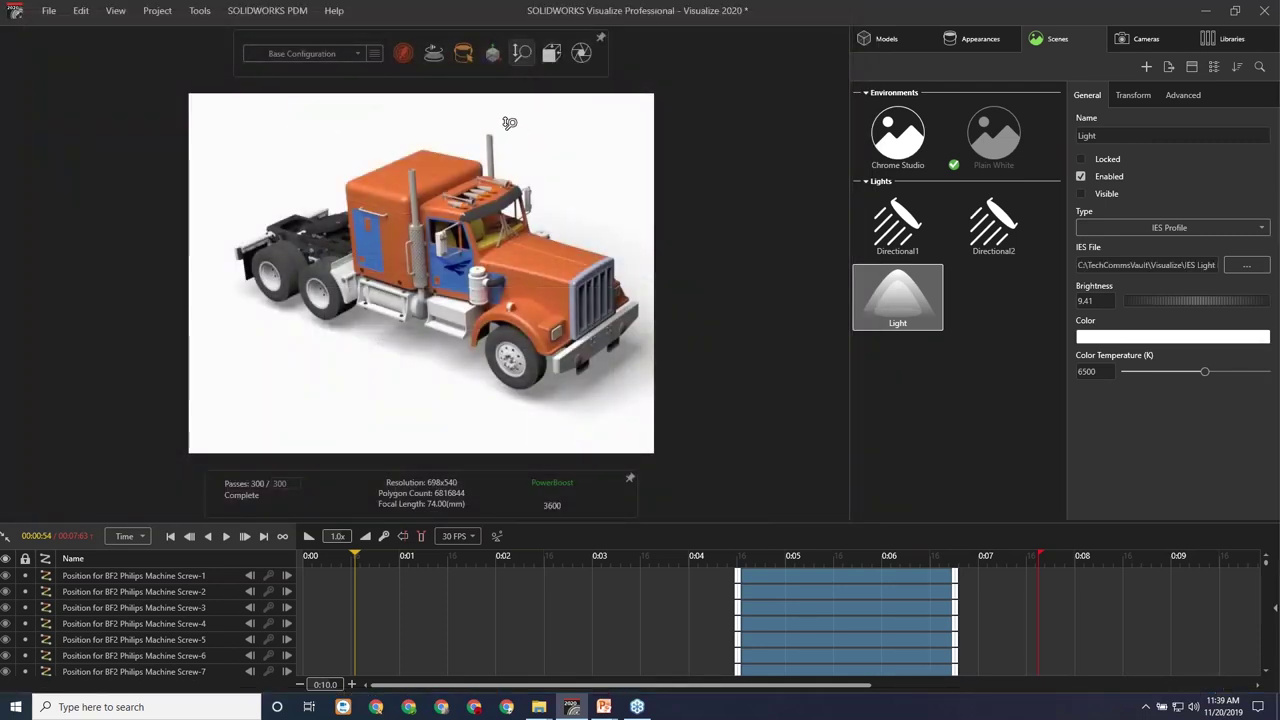
Raise the IES light's brightness to 414.41.
left_click(499, 83)
left_click_drag(527, 175, 525, 178)
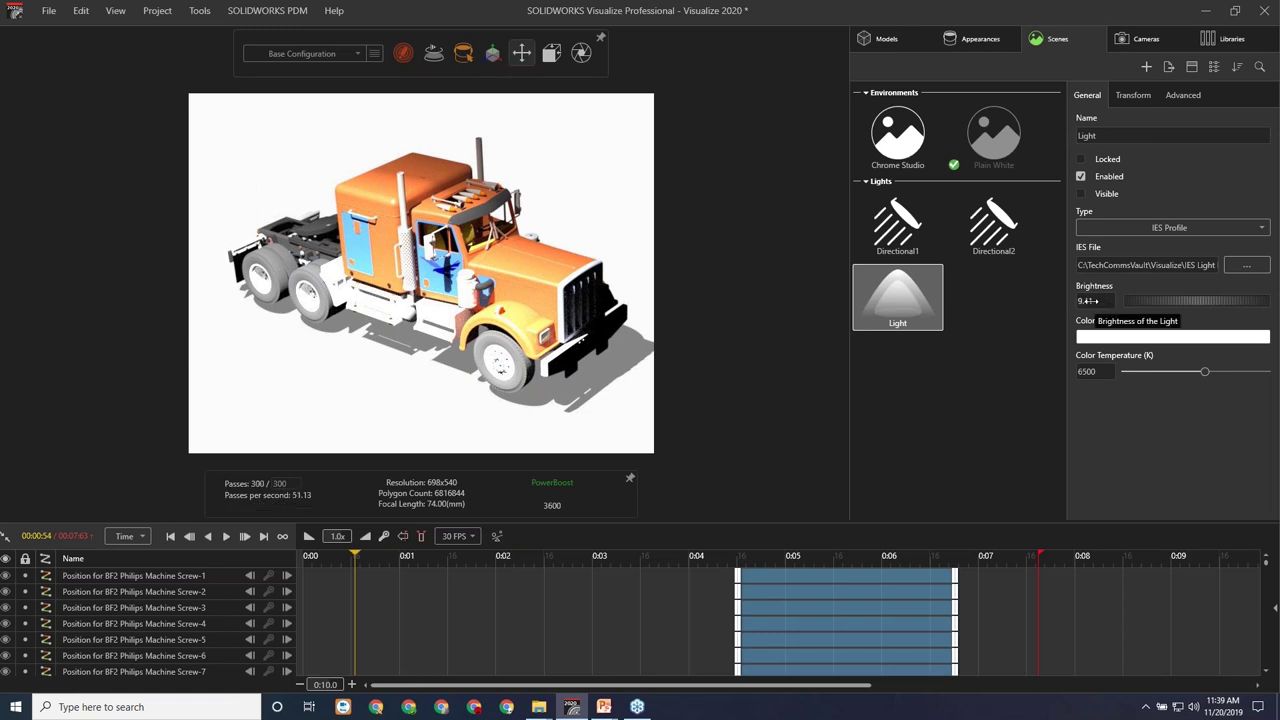
left_click_drag(1143, 306, 1196, 311)
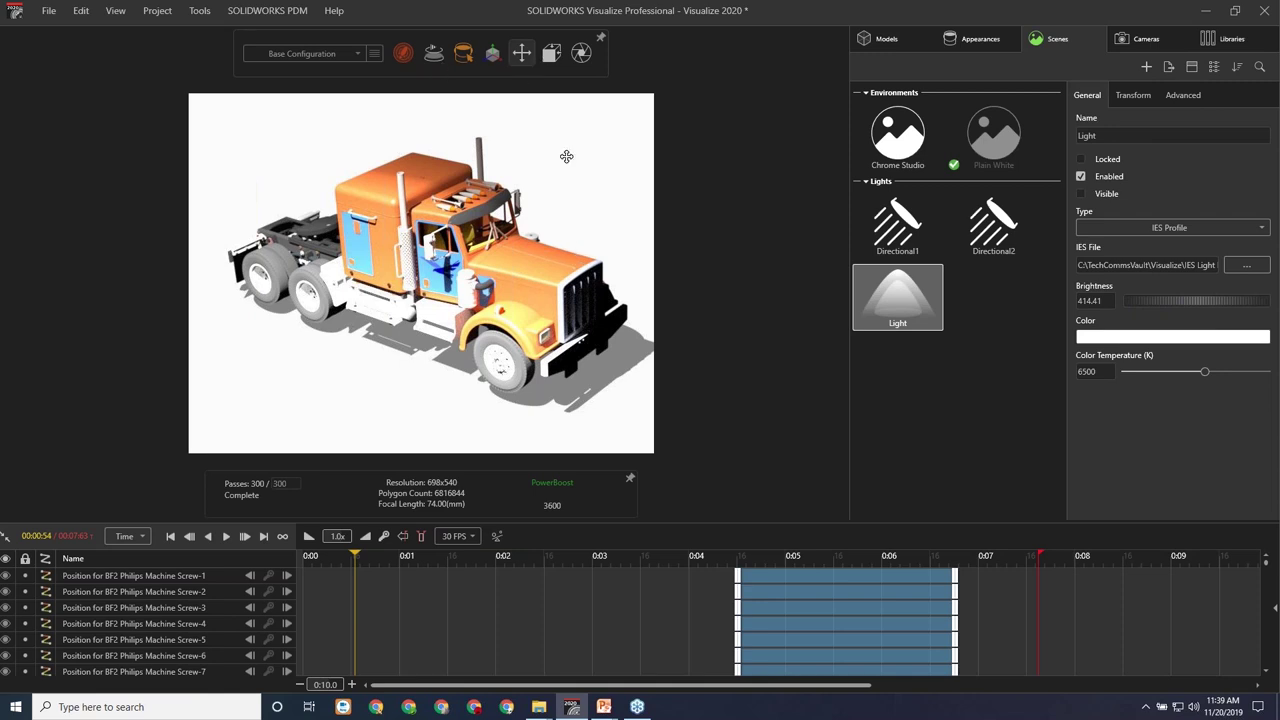
left_click_drag(566, 156, 545, 182)
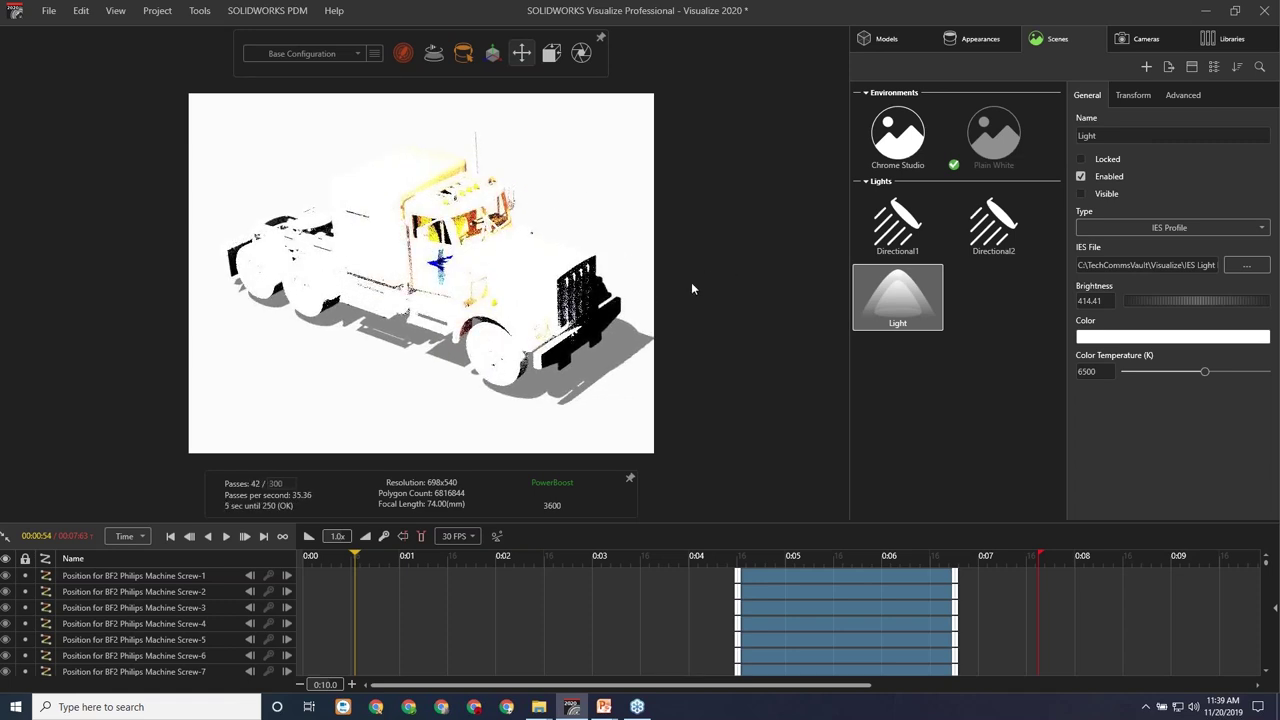
Replace the light's IES profile with Umbrella.IES from the same IES Light Profiles folder.
left_click(1245, 264)
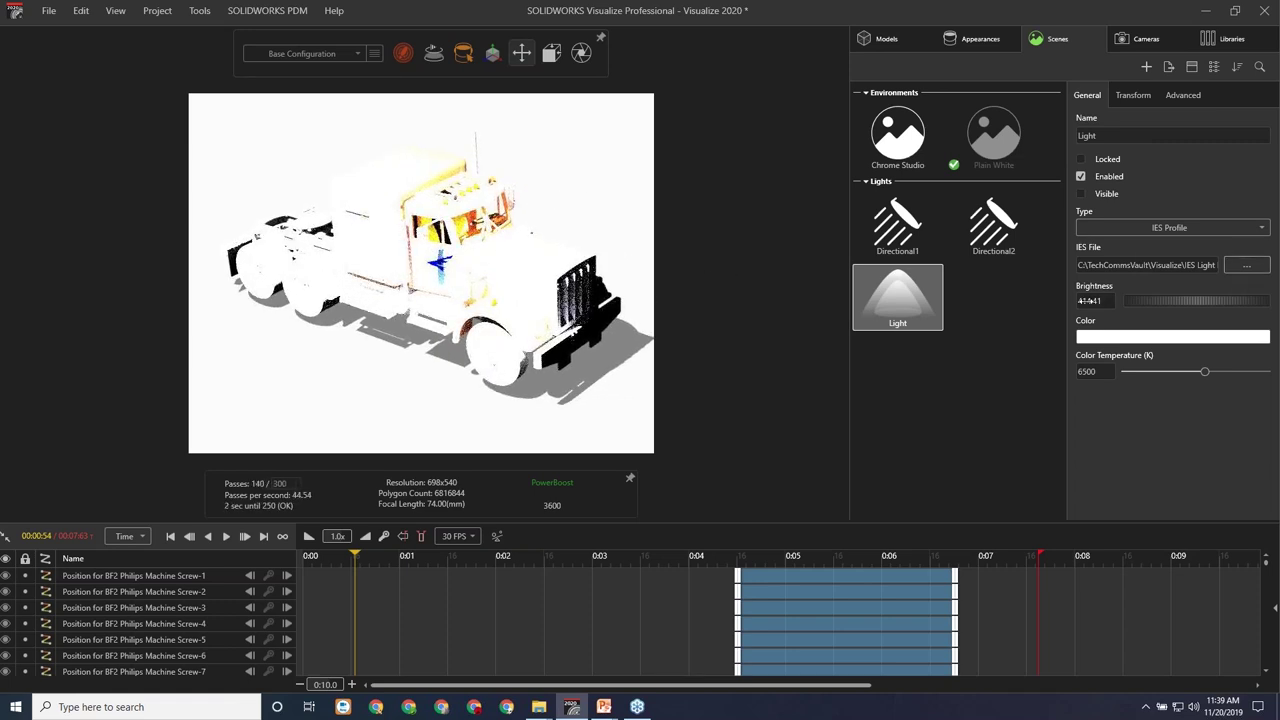
left_click(1247, 264)
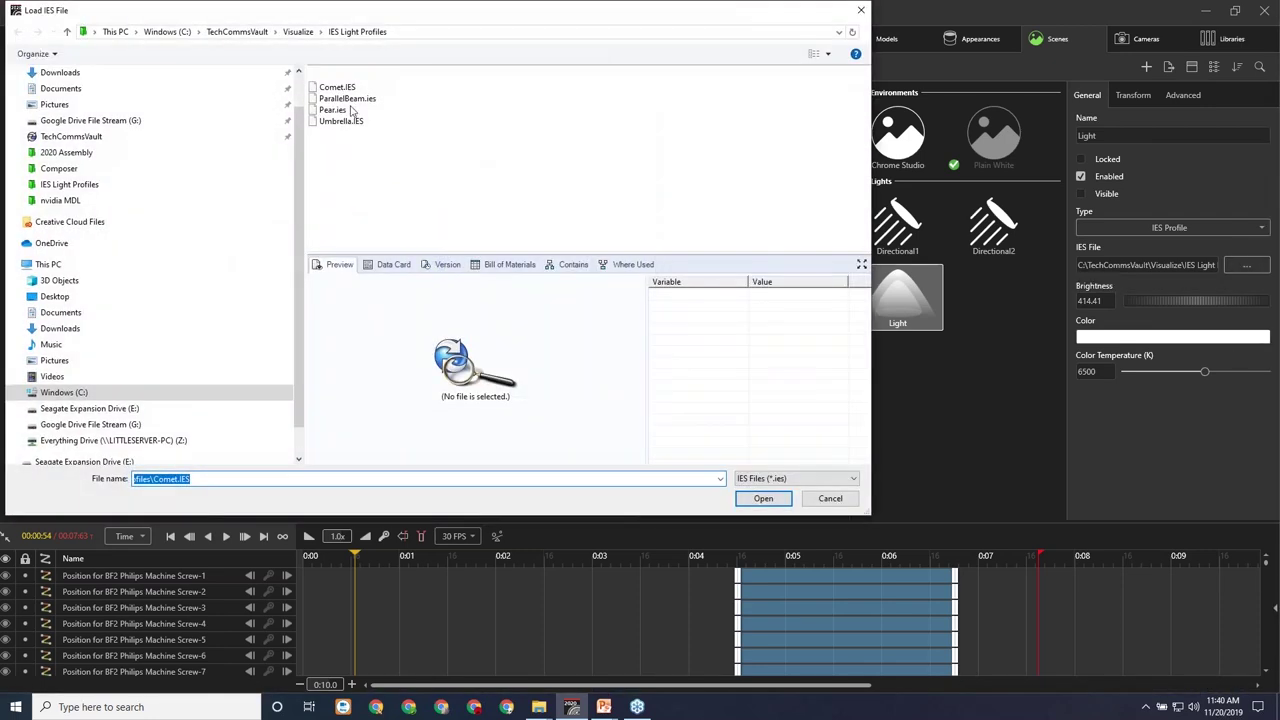
left_click(338, 111)
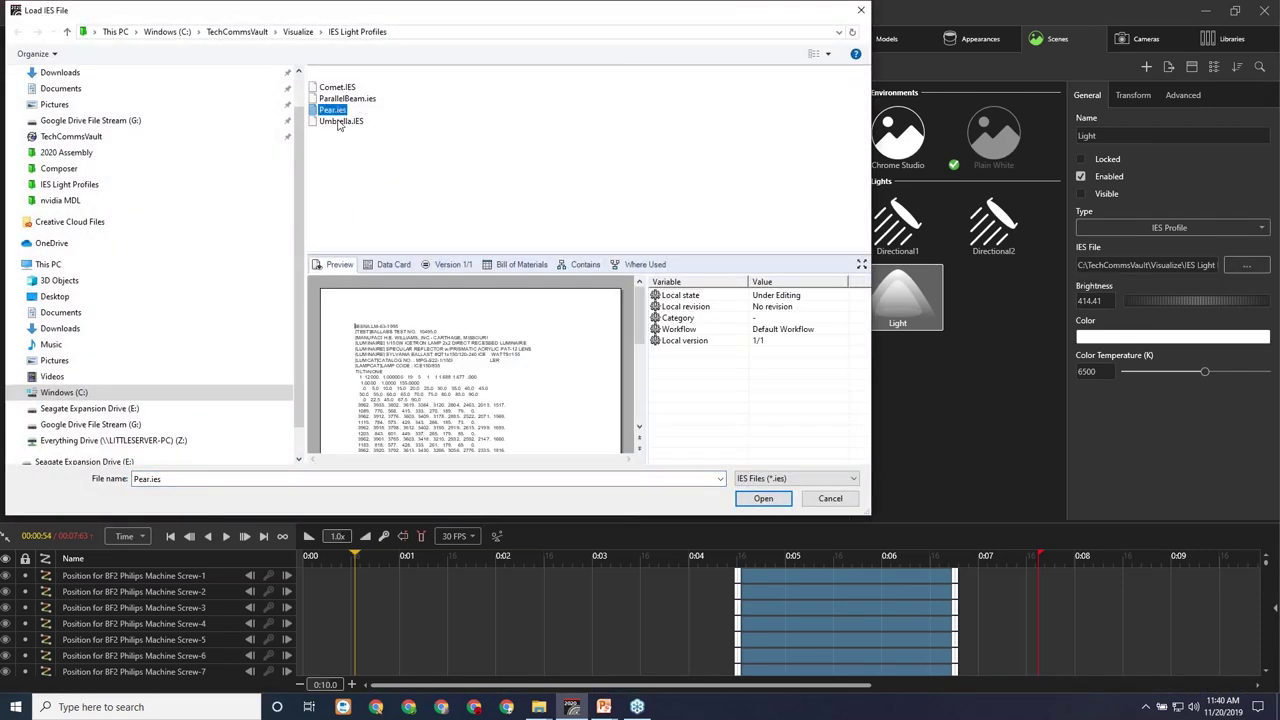
left_click(340, 121)
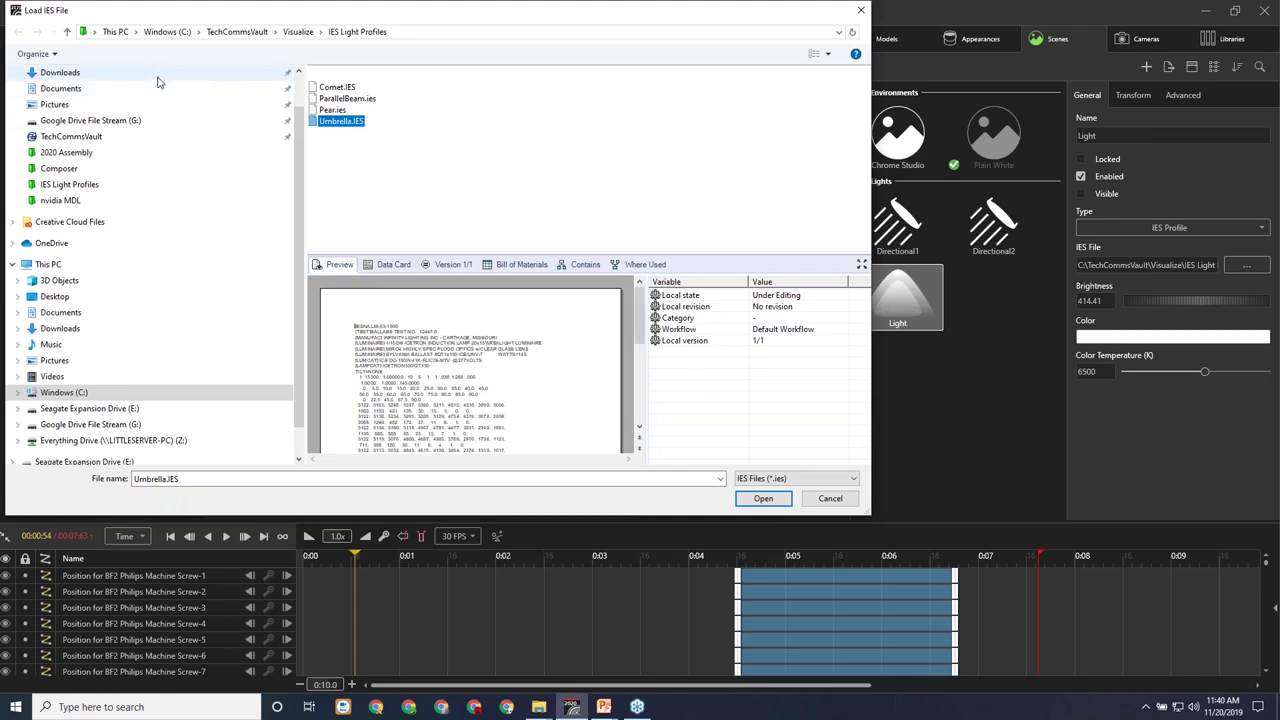
left_click(769, 504)
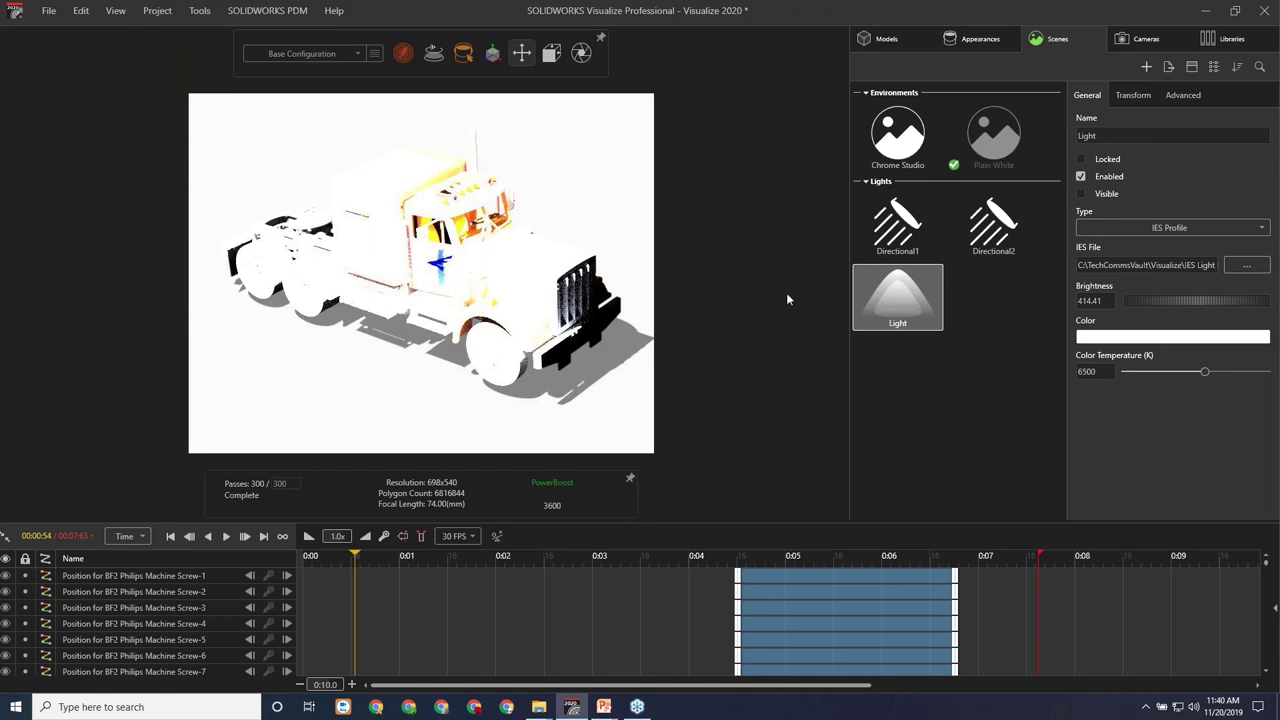
Set the IES light's brightness to 100.
left_click(1113, 299)
type("100")
key("Return")
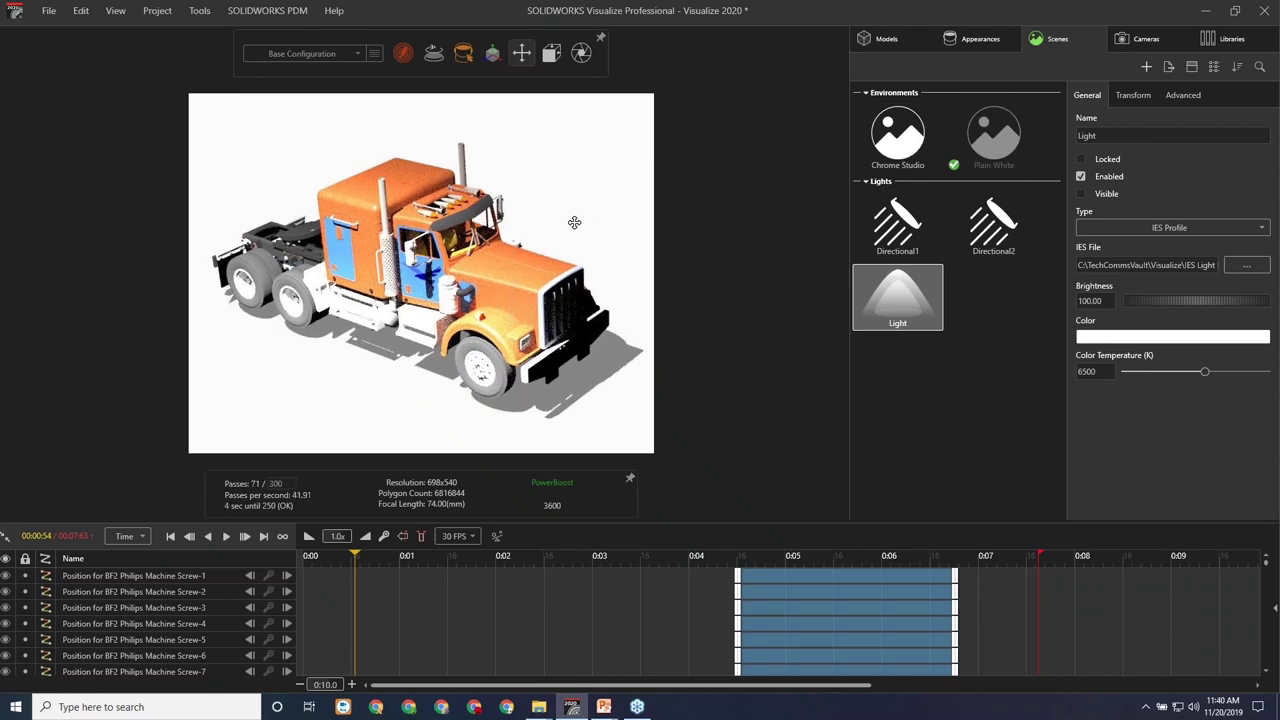
mouse_move(521, 53)
left_click(476, 84)
left_click_drag(577, 240, 766, 274)
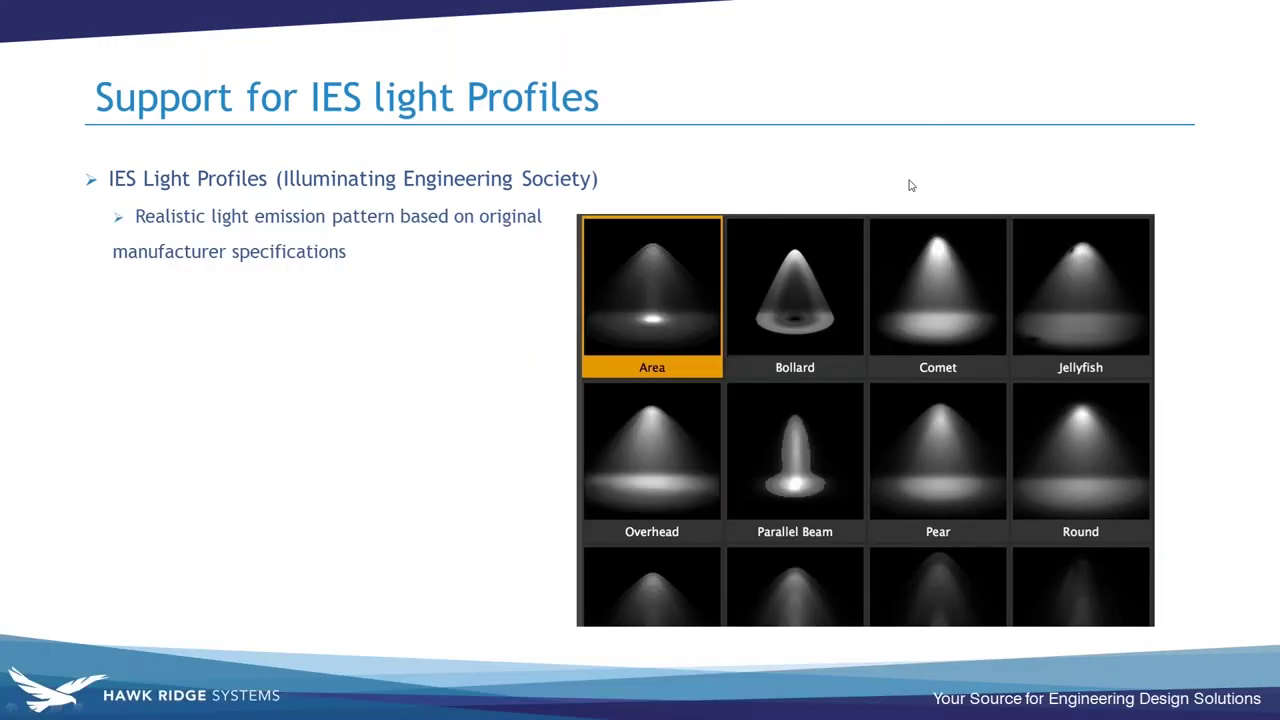
Advance the PowerPoint presentation to the "What's New SOLIDWORKS Technical Communications" summary slide.
left_click(490, 336)
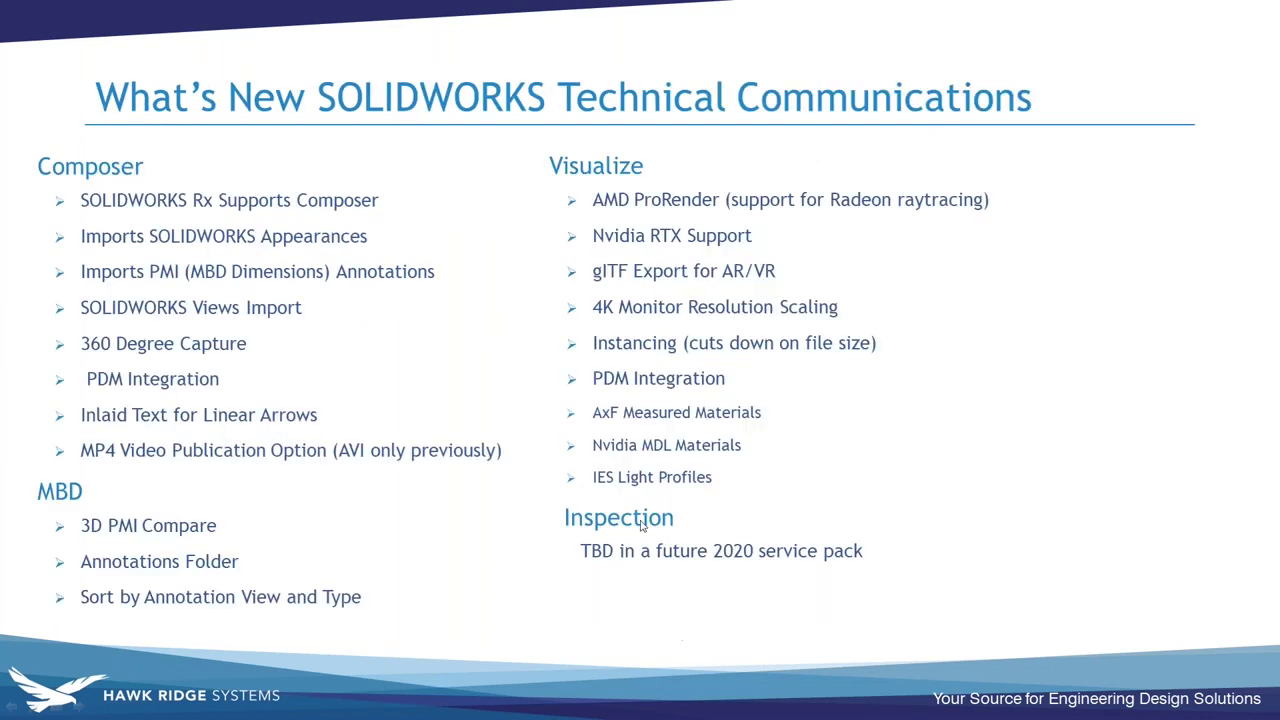